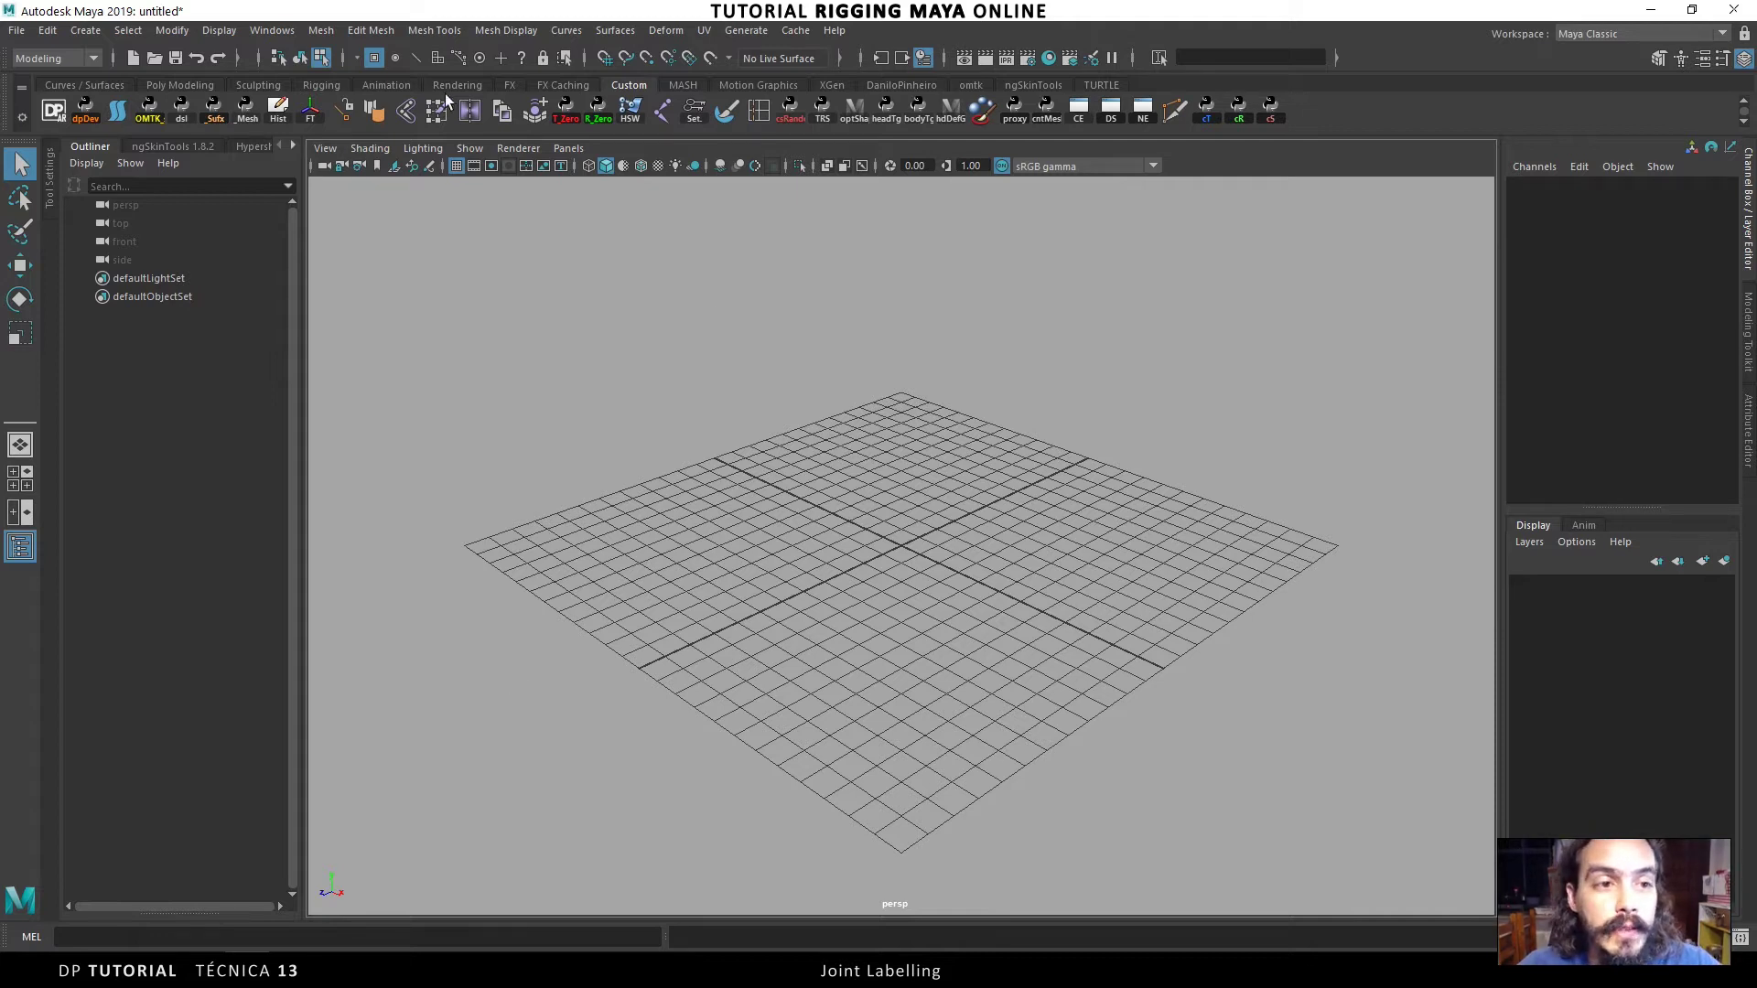
- Create a polygon plane and scale it uniformly to 27.11
left_click(85, 30)
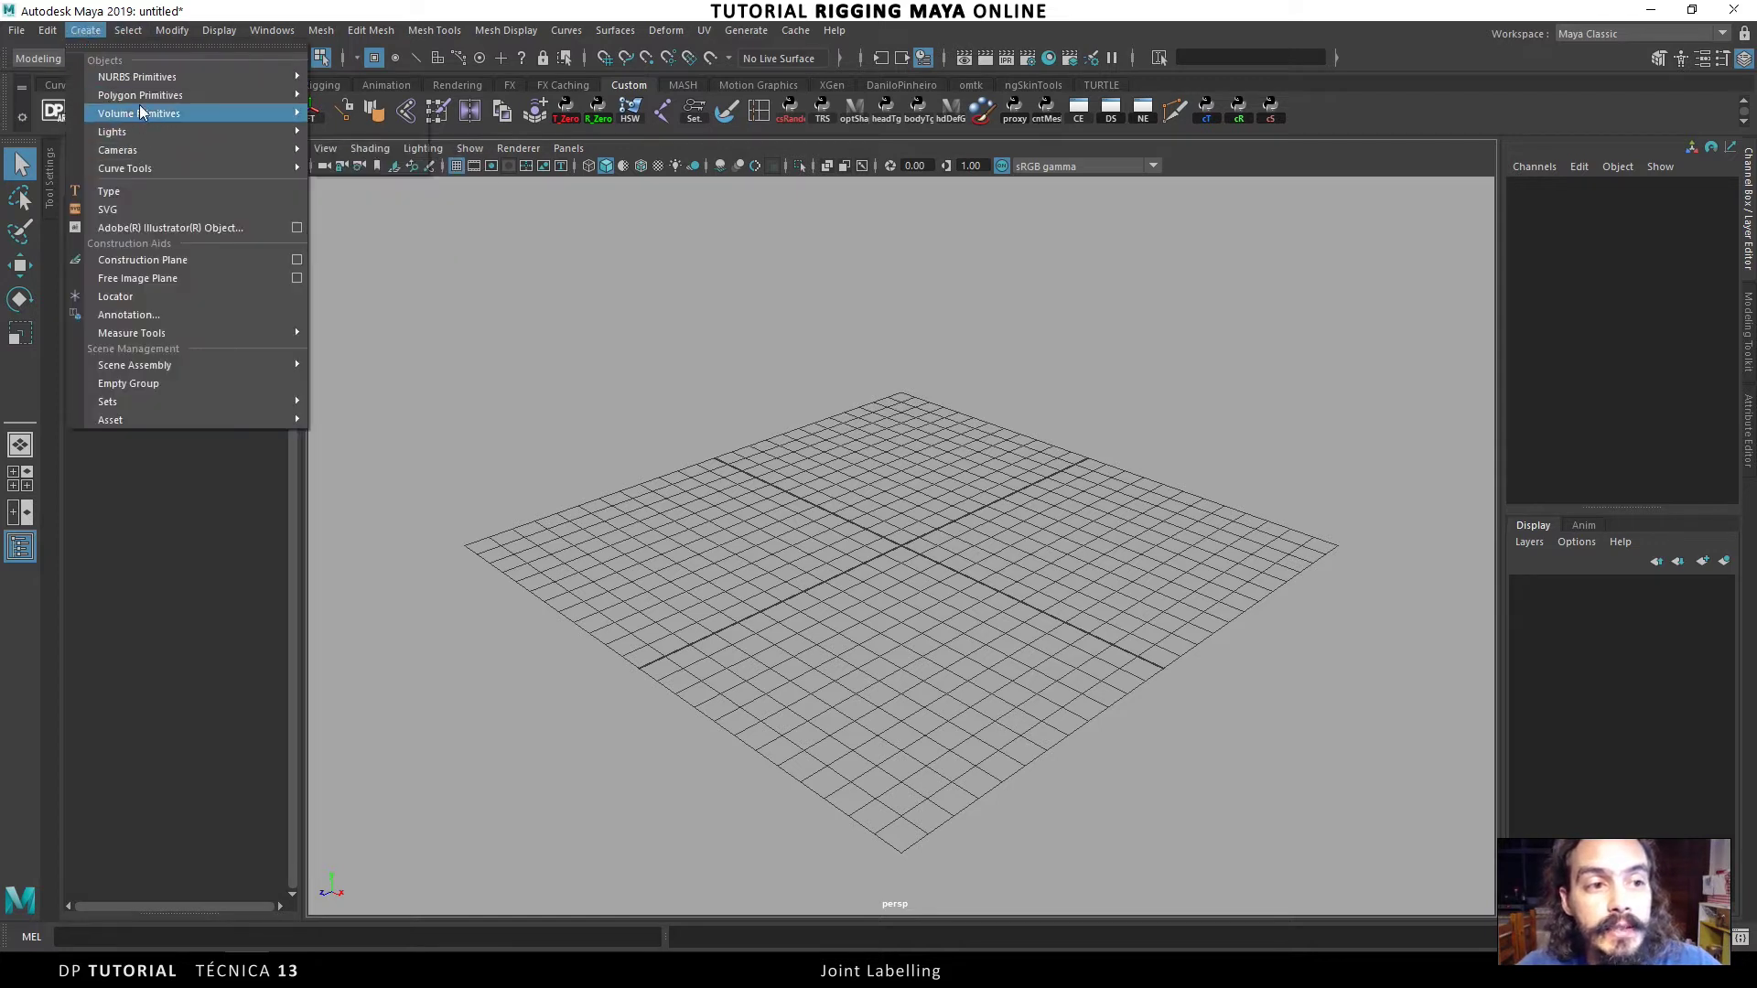
mouse_move(140, 96)
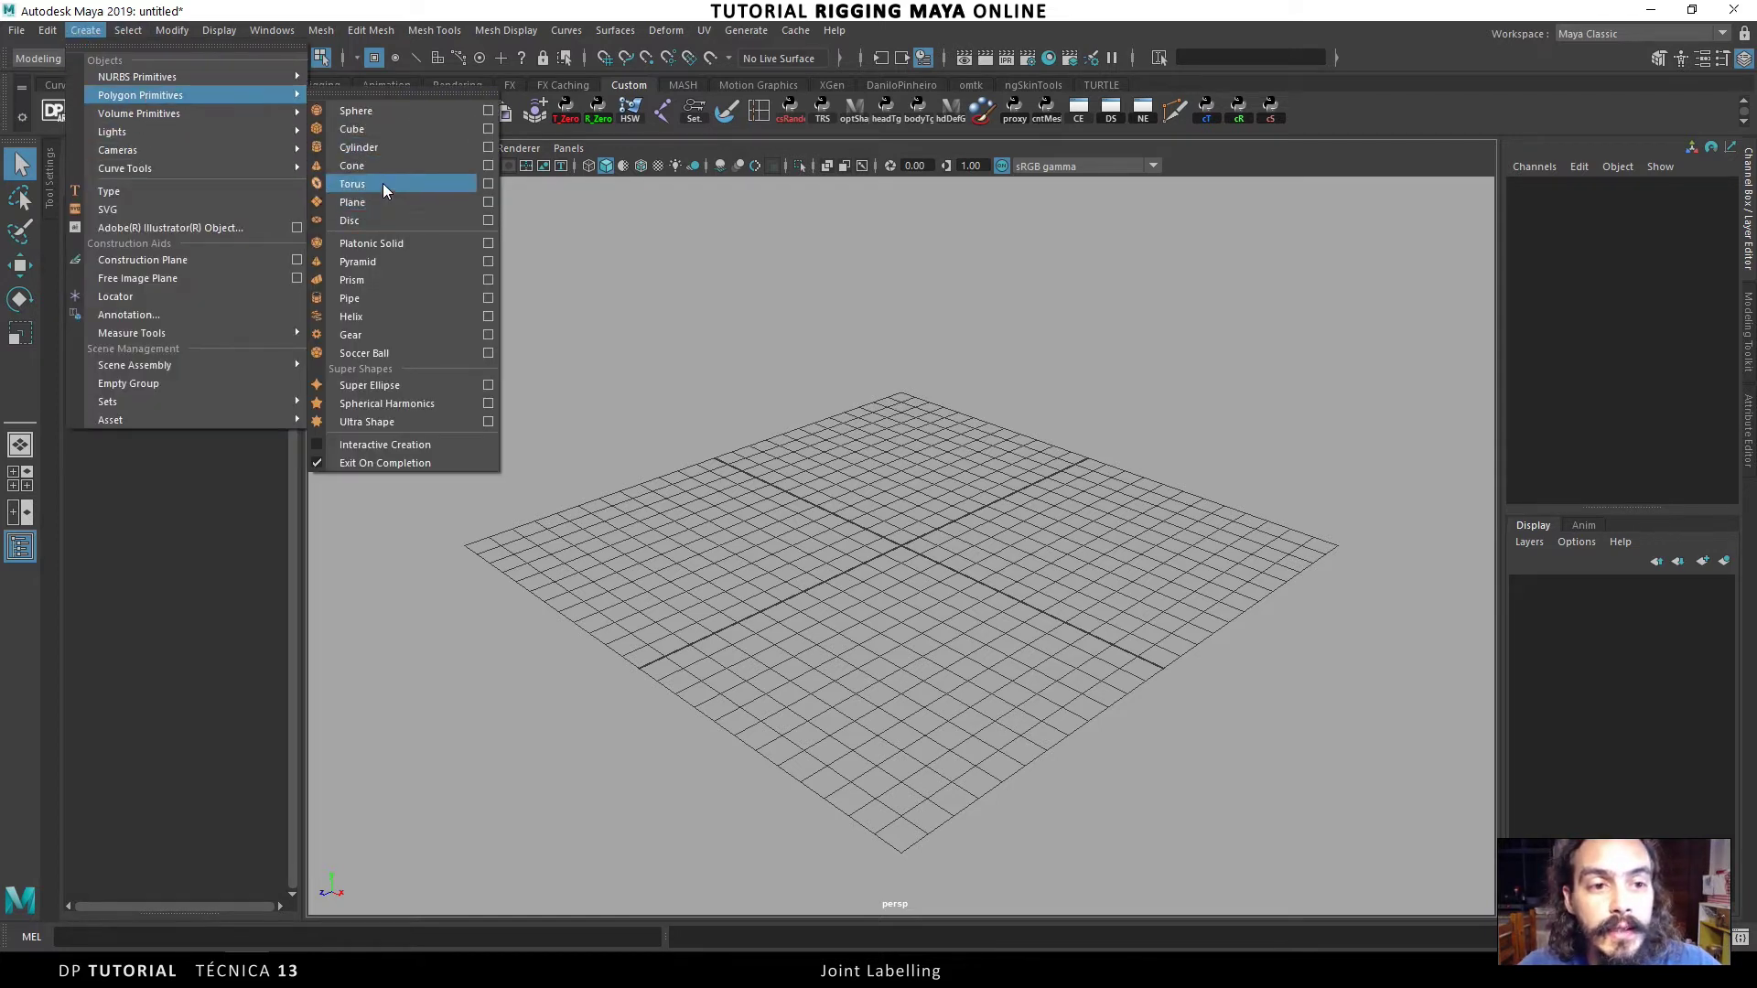
left_click(378, 200)
key("r")
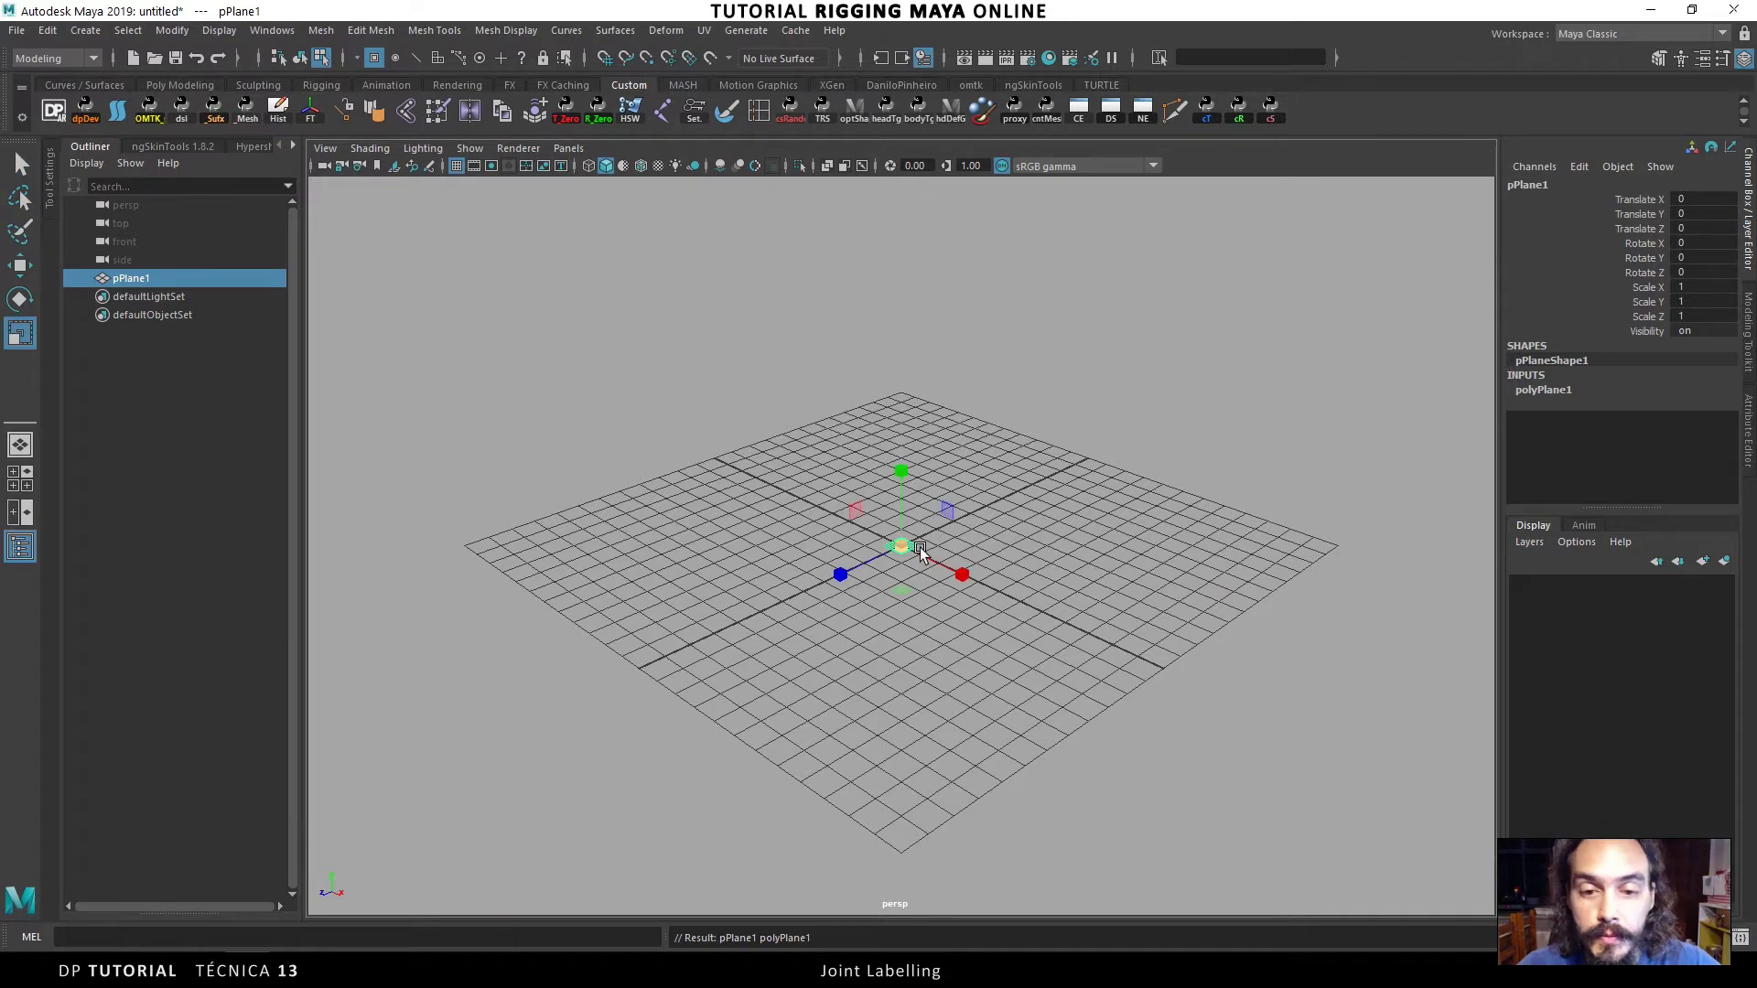
left_click_drag(901, 547, 1025, 522)
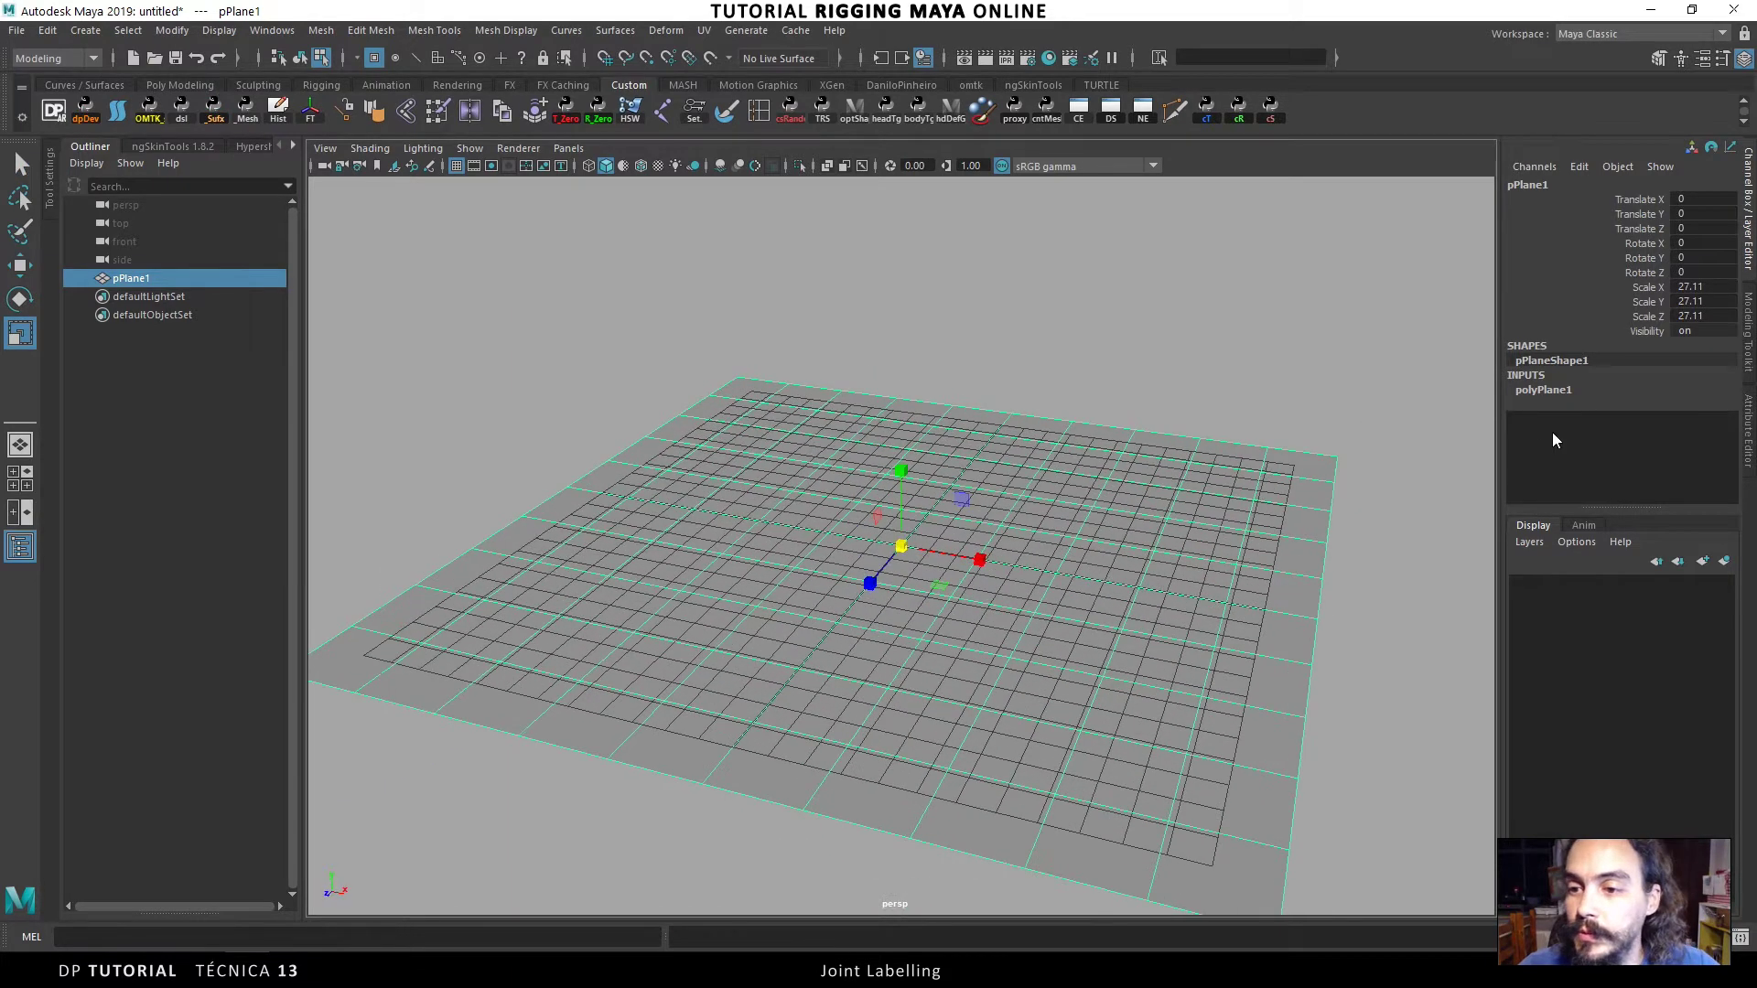
- Set the plane's Subdivisions Width and Height to 50
left_click(1553, 389)
left_click_drag(1625, 433, 1625, 448)
mouse_move(1052, 444)
middle_mouse_down()
mouse_move(1212, 444)
mouse_move(1028, 538)
middle_mouse_up()
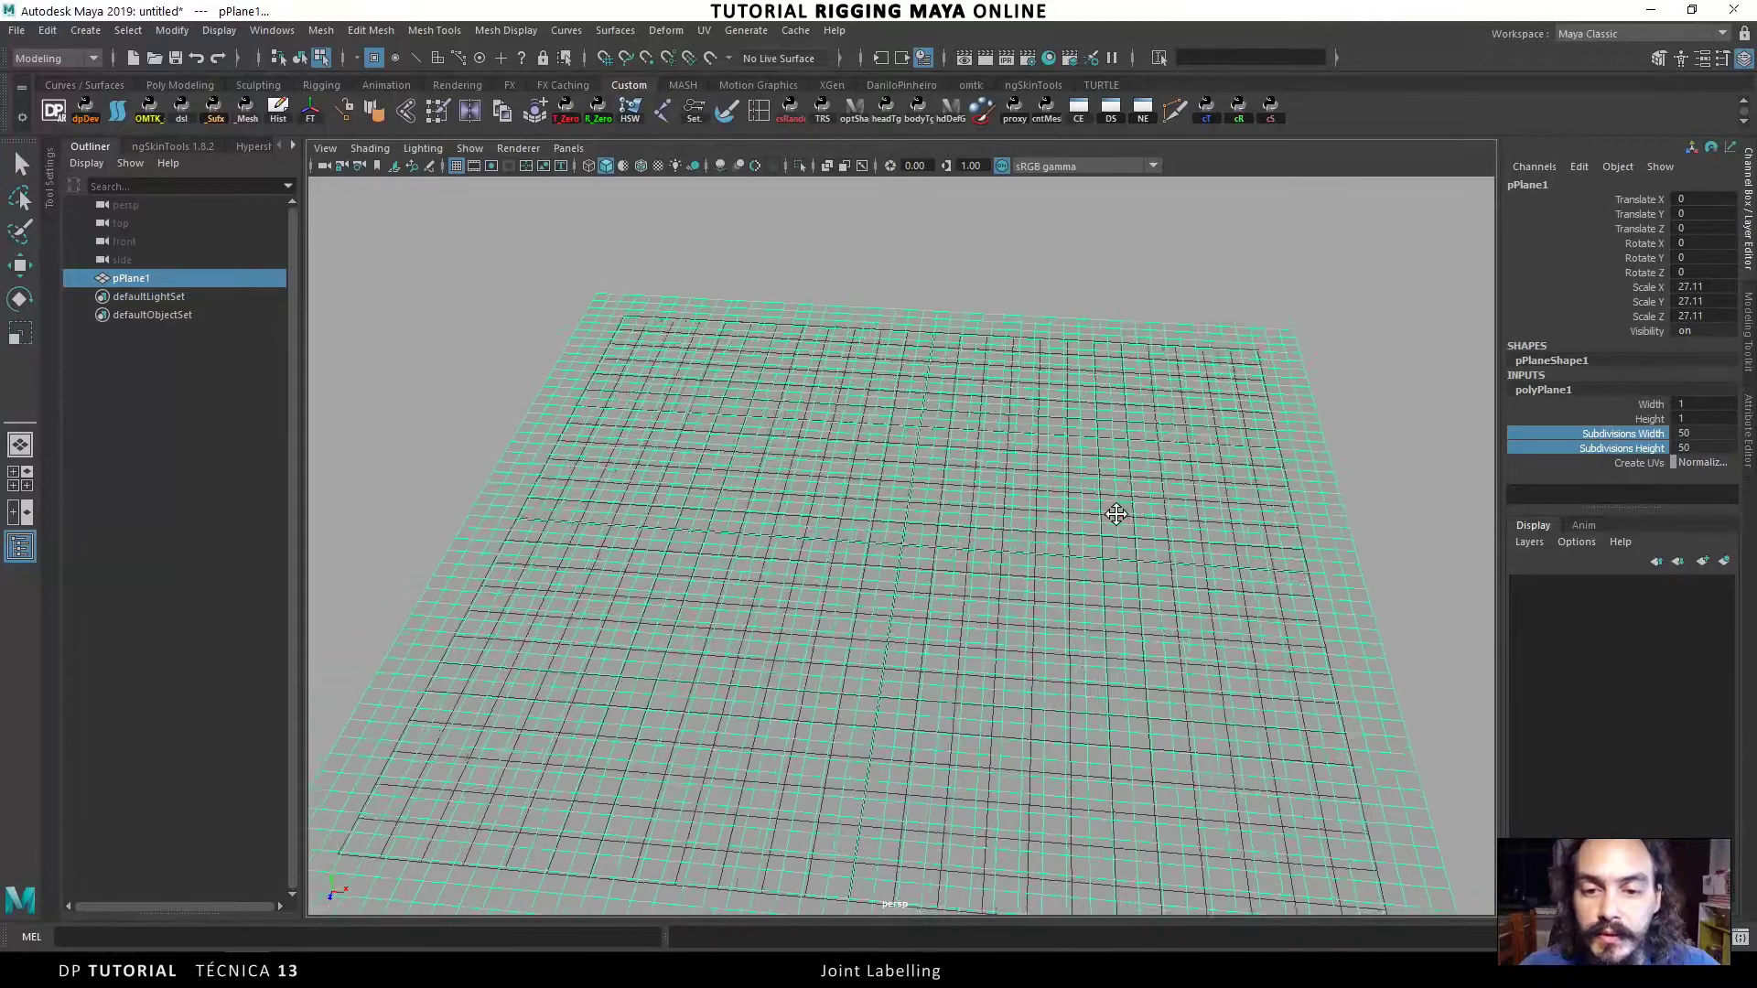
left_click_drag(1028, 538, 1045, 444, "alt")
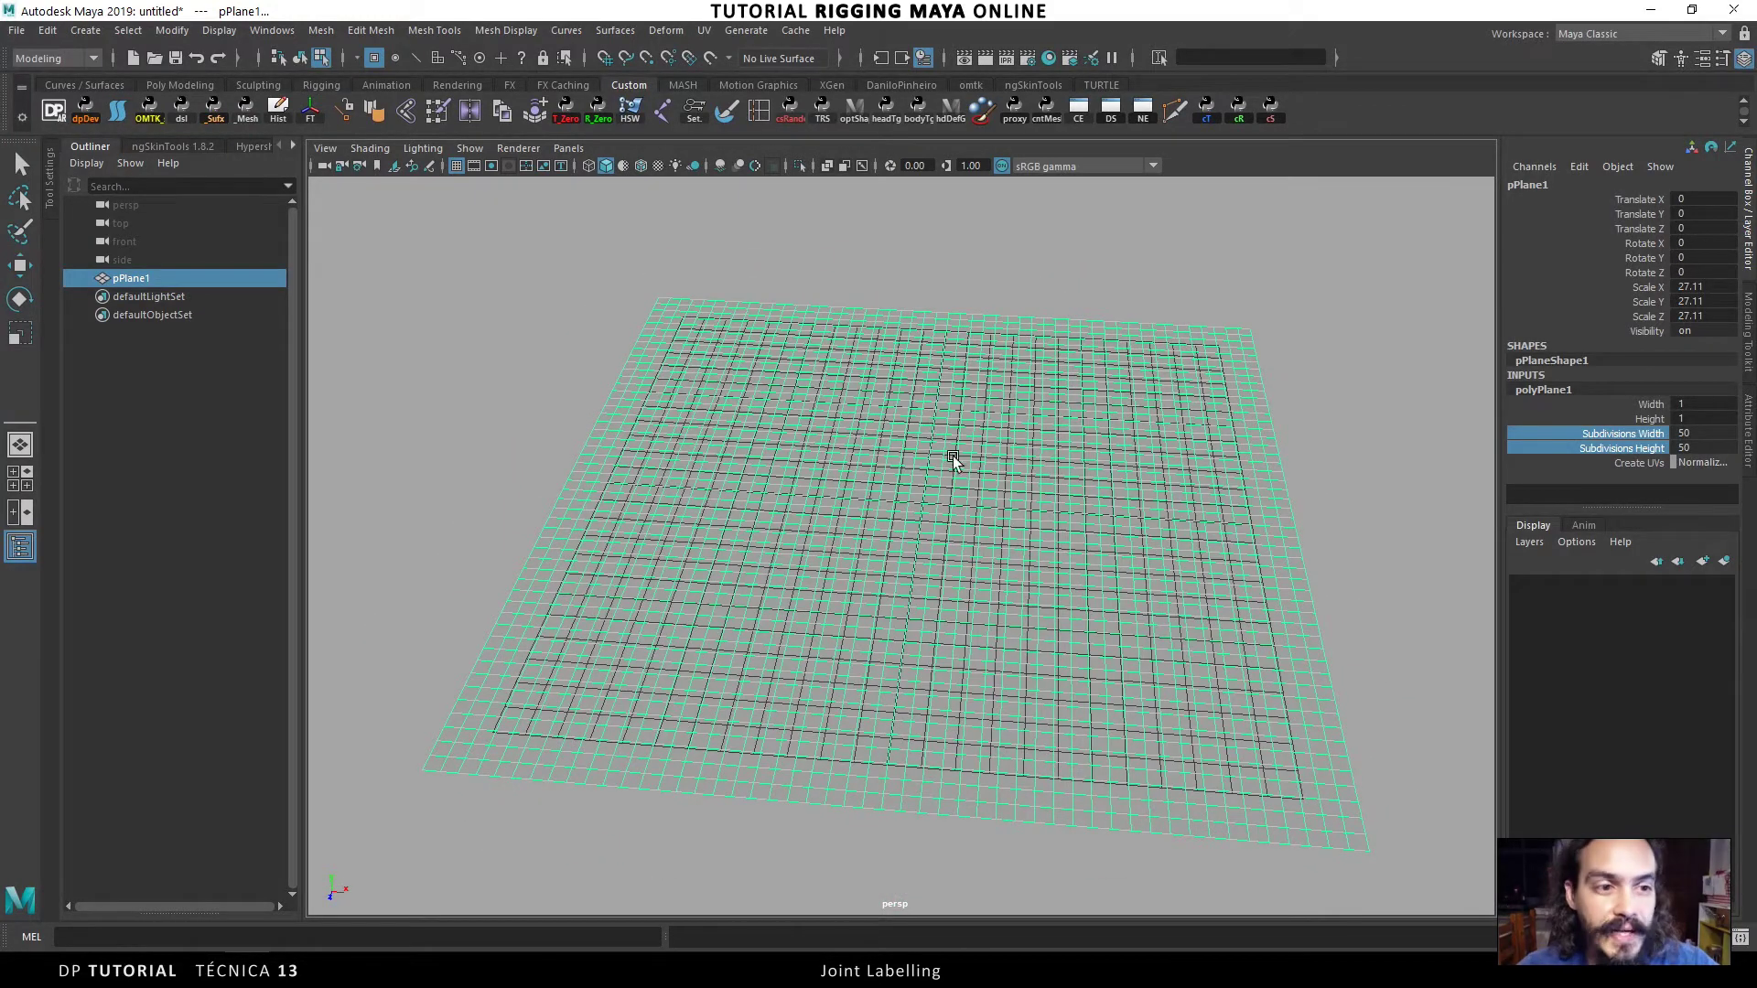
- Hide the viewport grid and turn on Wireframe on Shaded
left_click(455, 165)
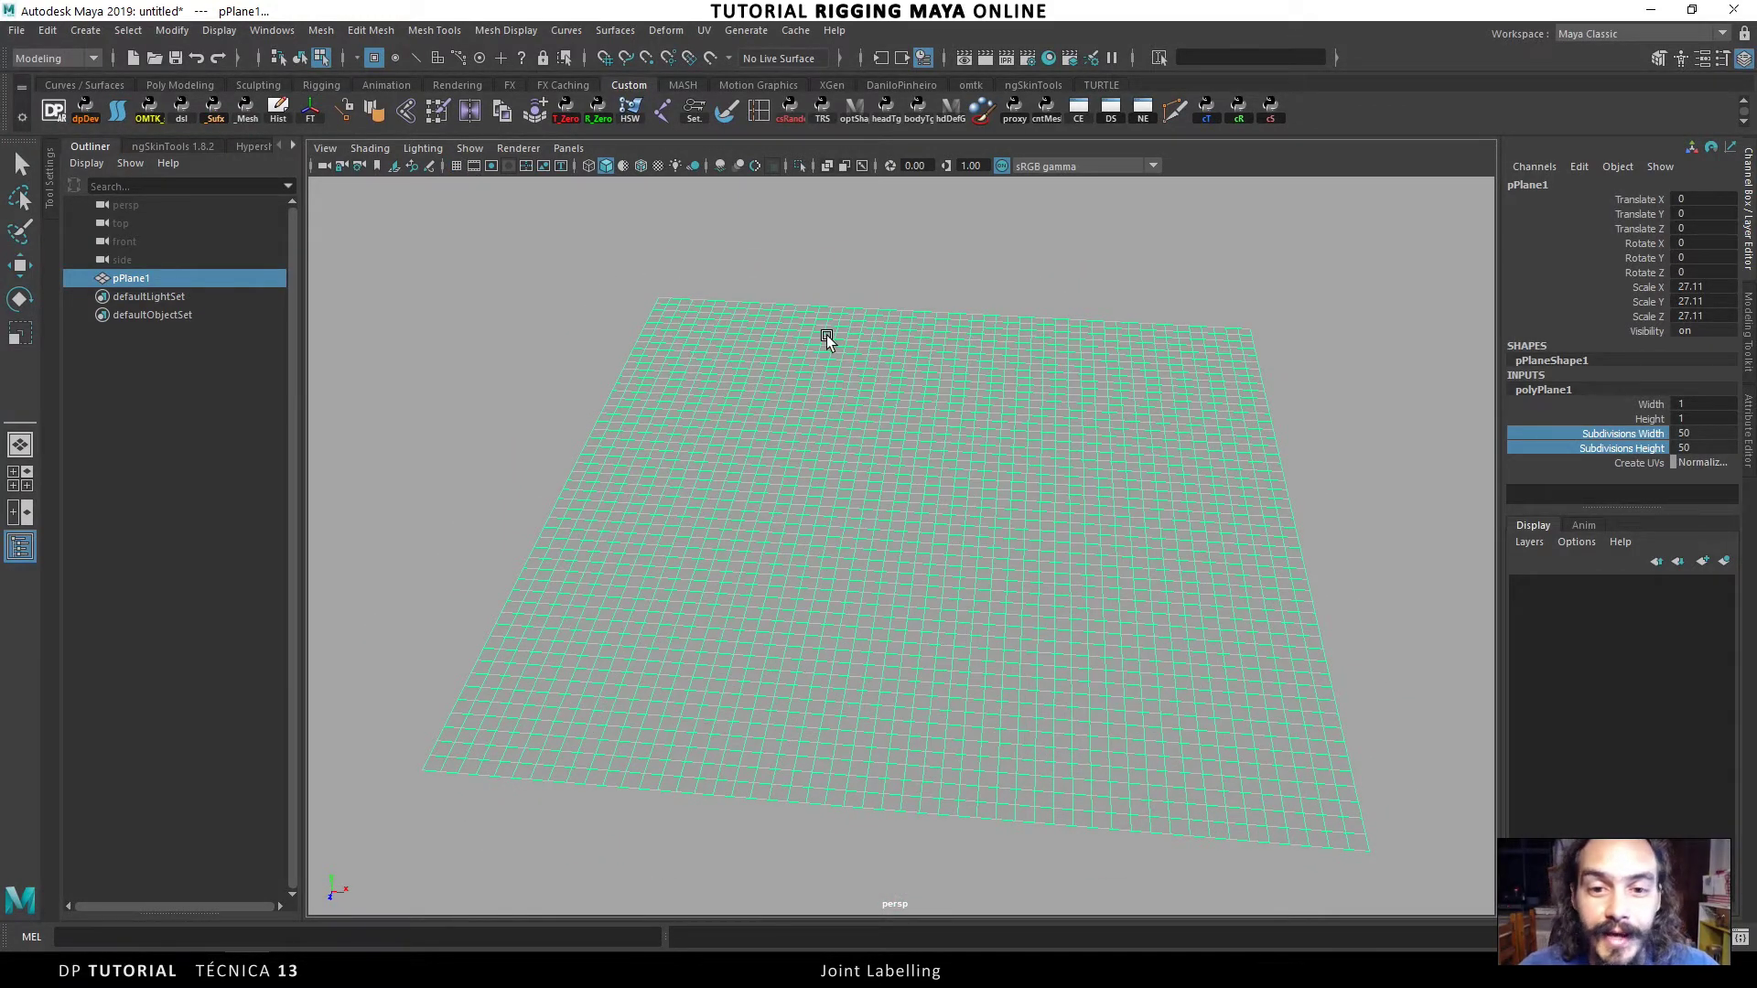
left_click(897, 263)
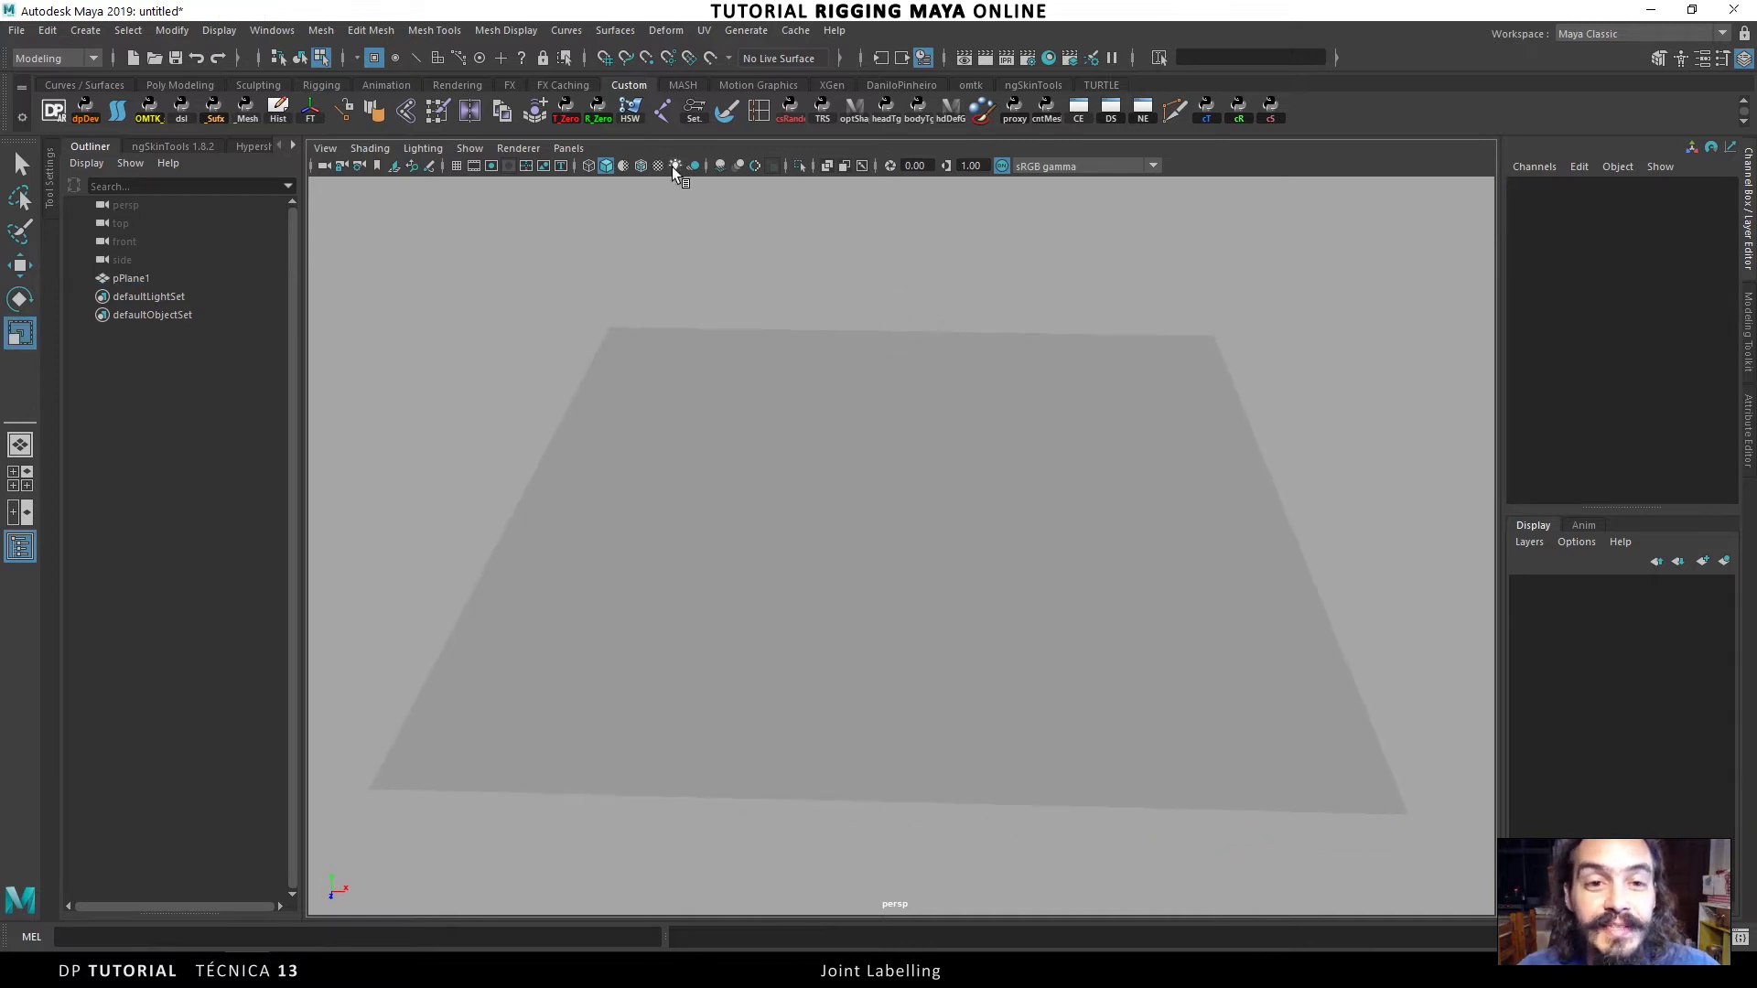
left_click(641, 166)
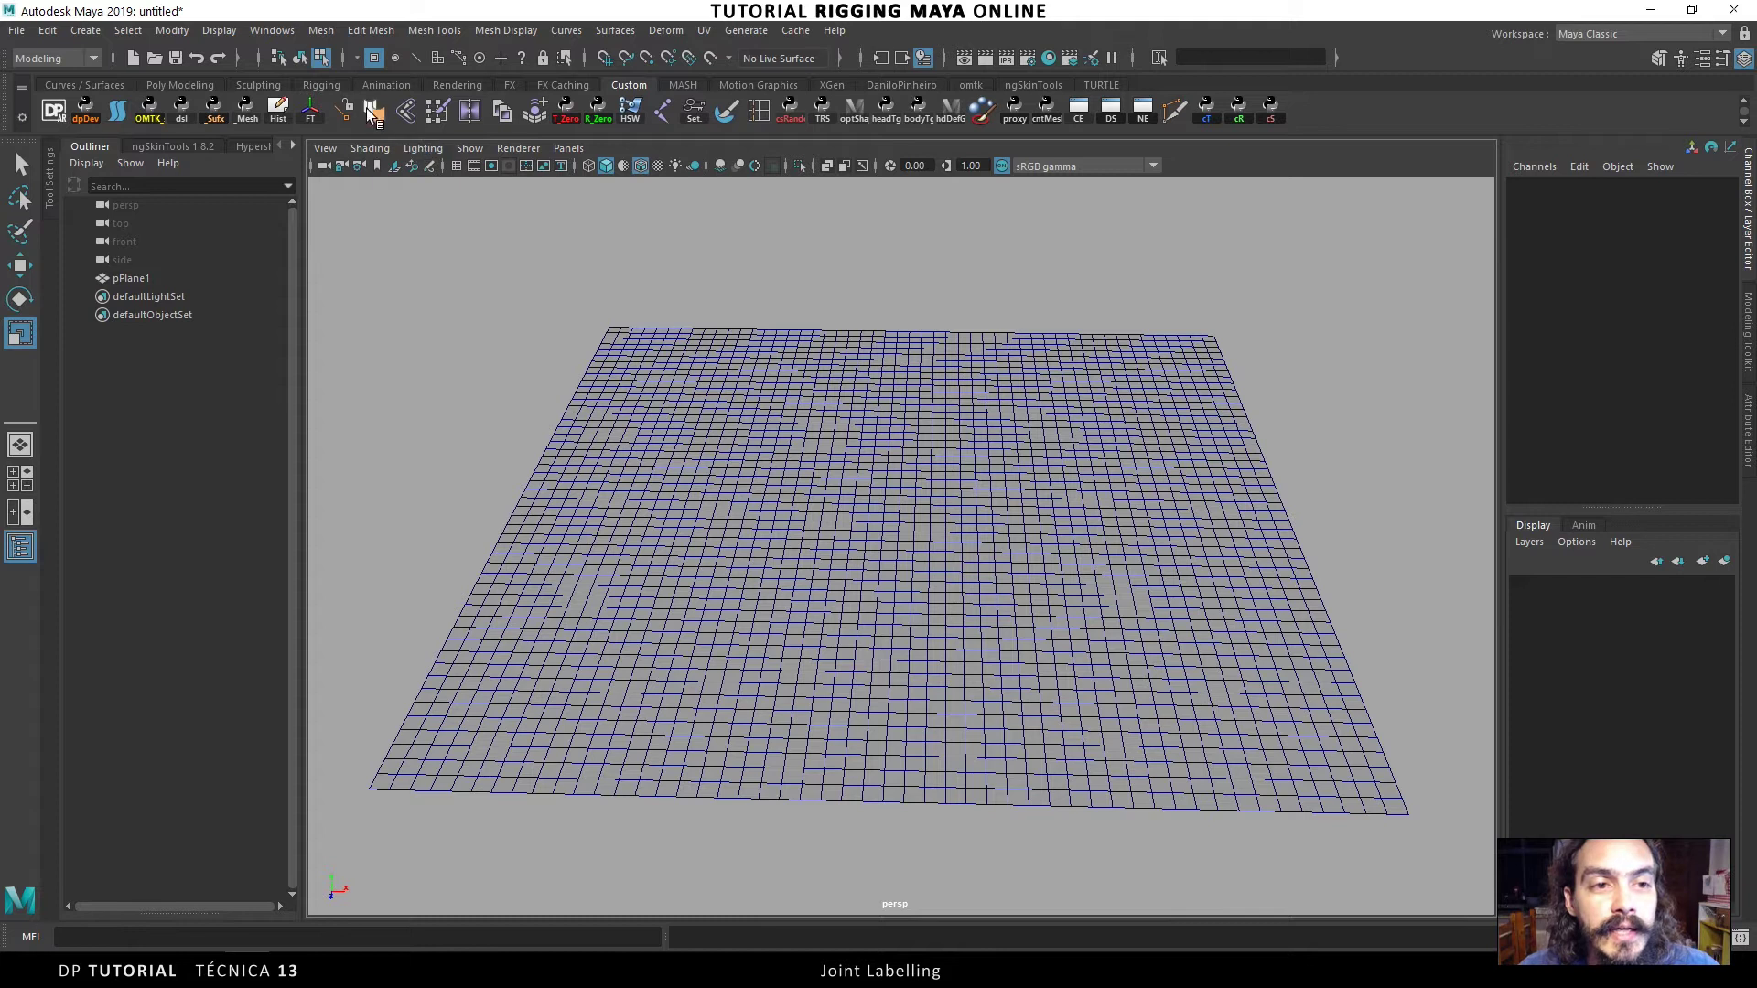
- Place joint1 on the plane's right side and set its radius to 9
left_click(664, 112)
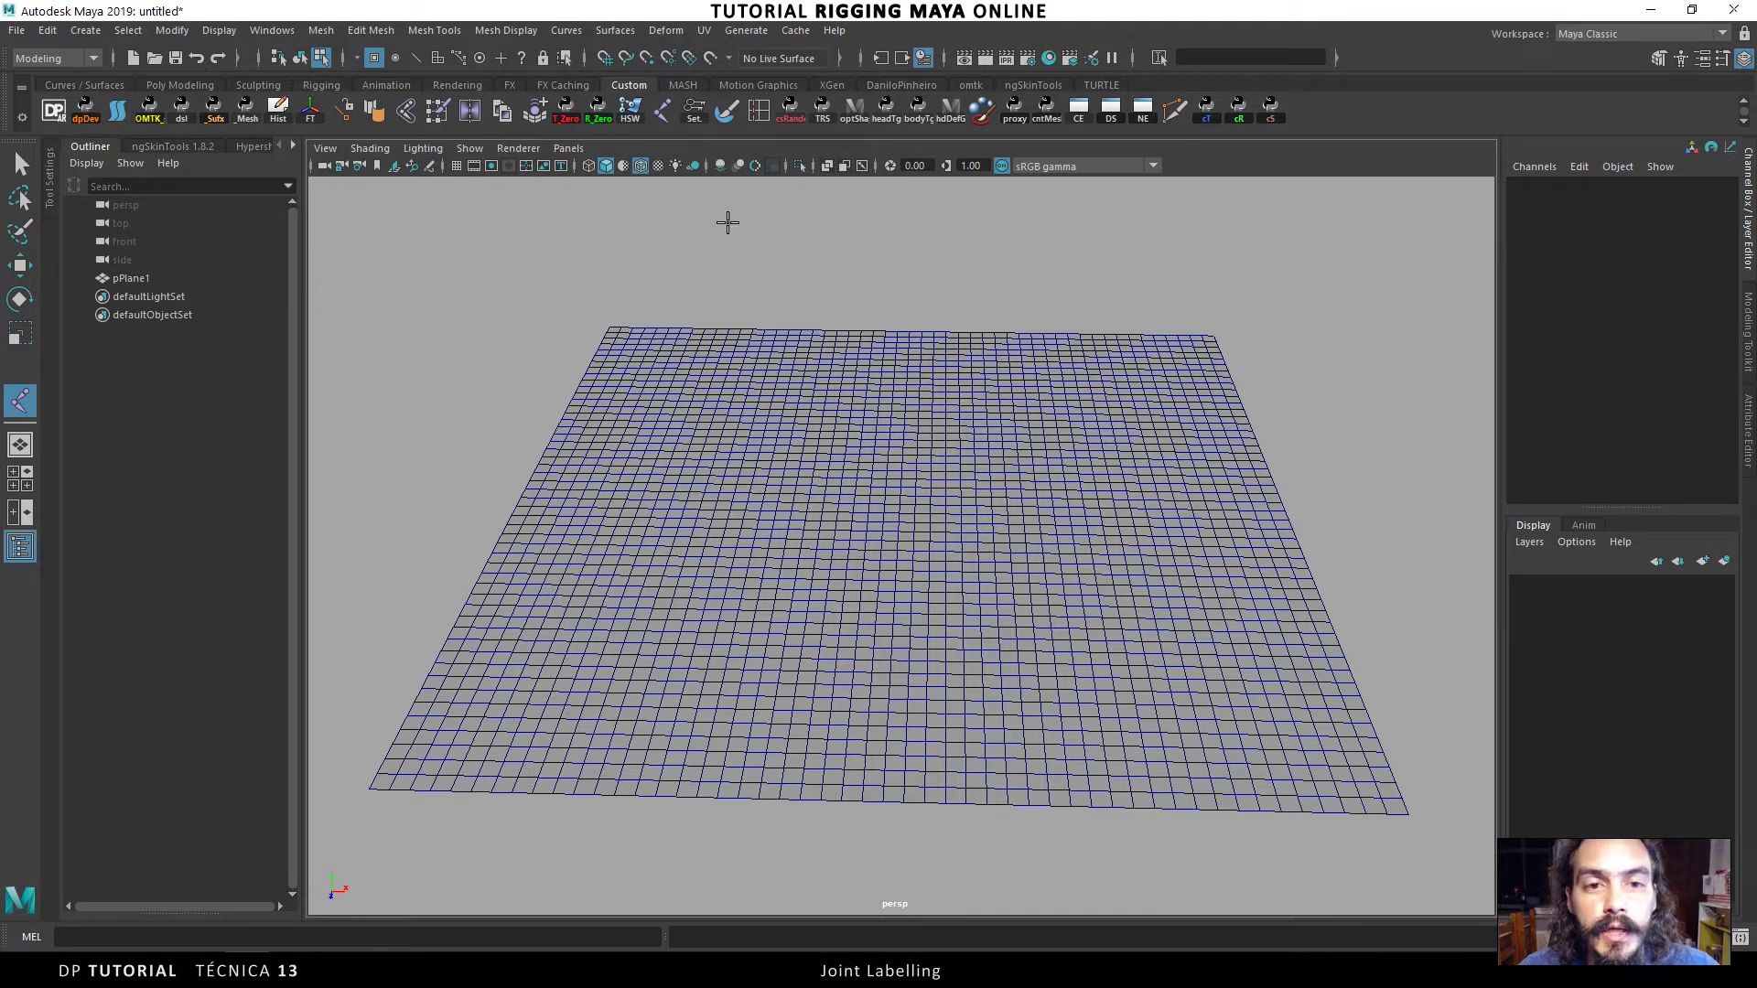
left_click_drag(1032, 443, 1102, 521, "alt")
left_click(1083, 497)
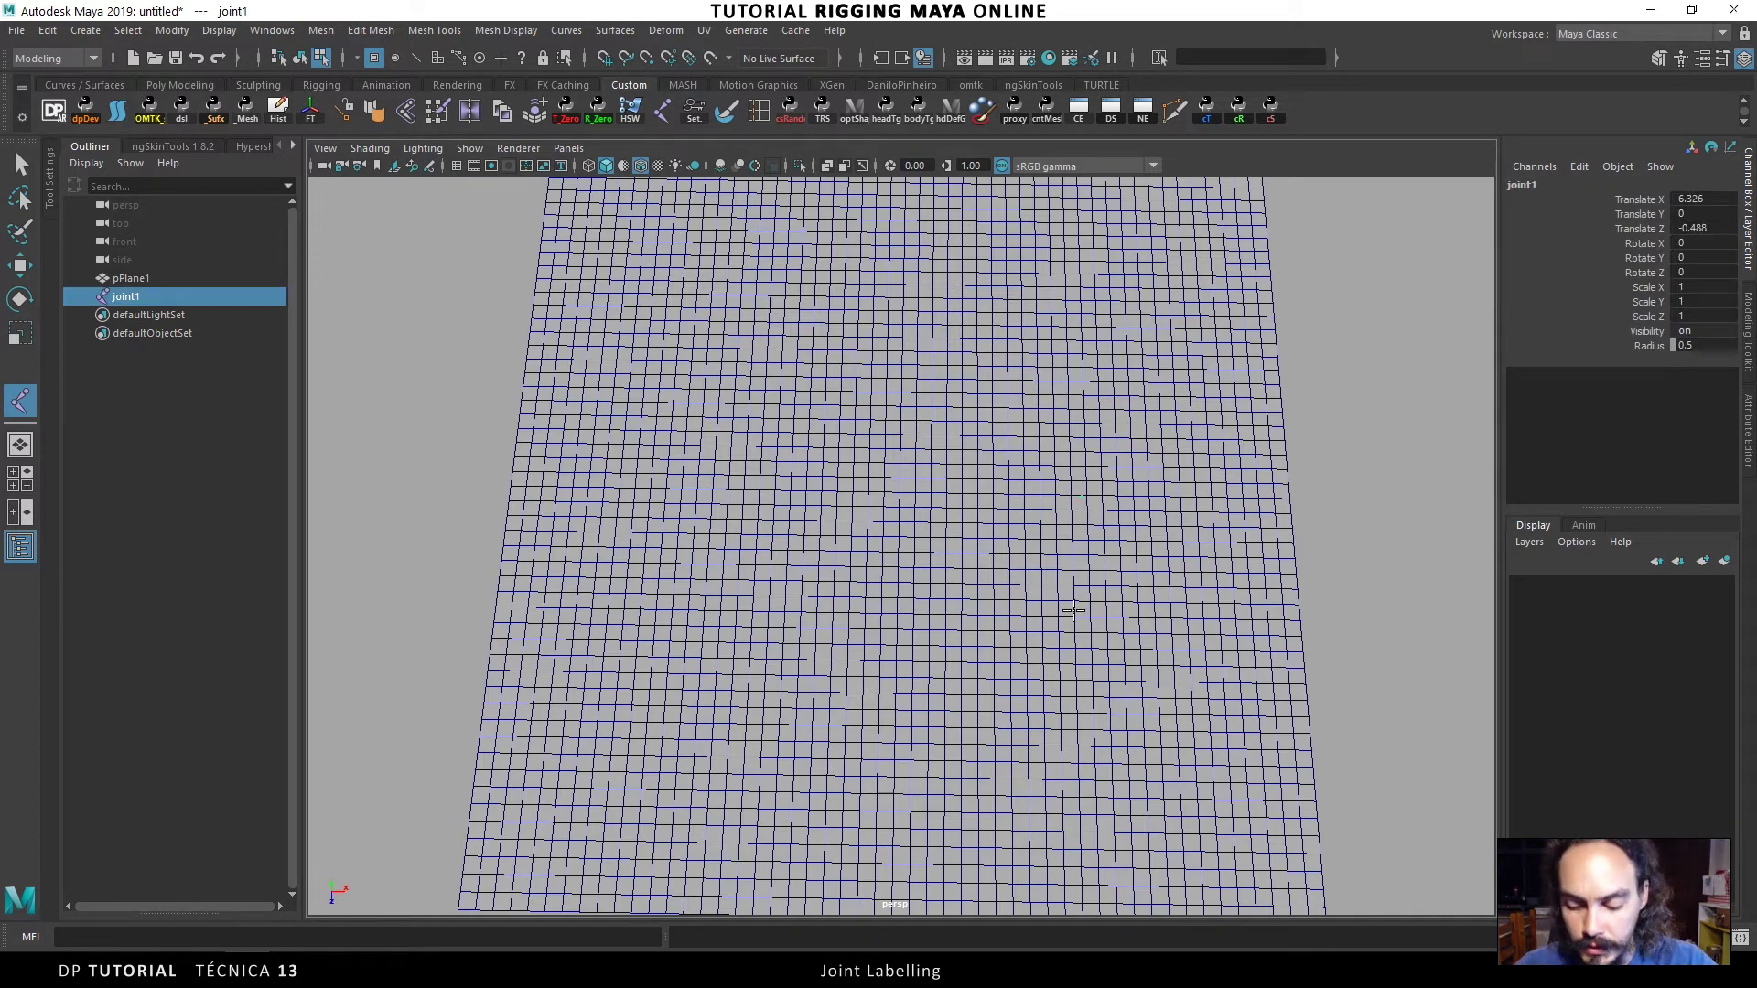
key("r")
left_click(1647, 346)
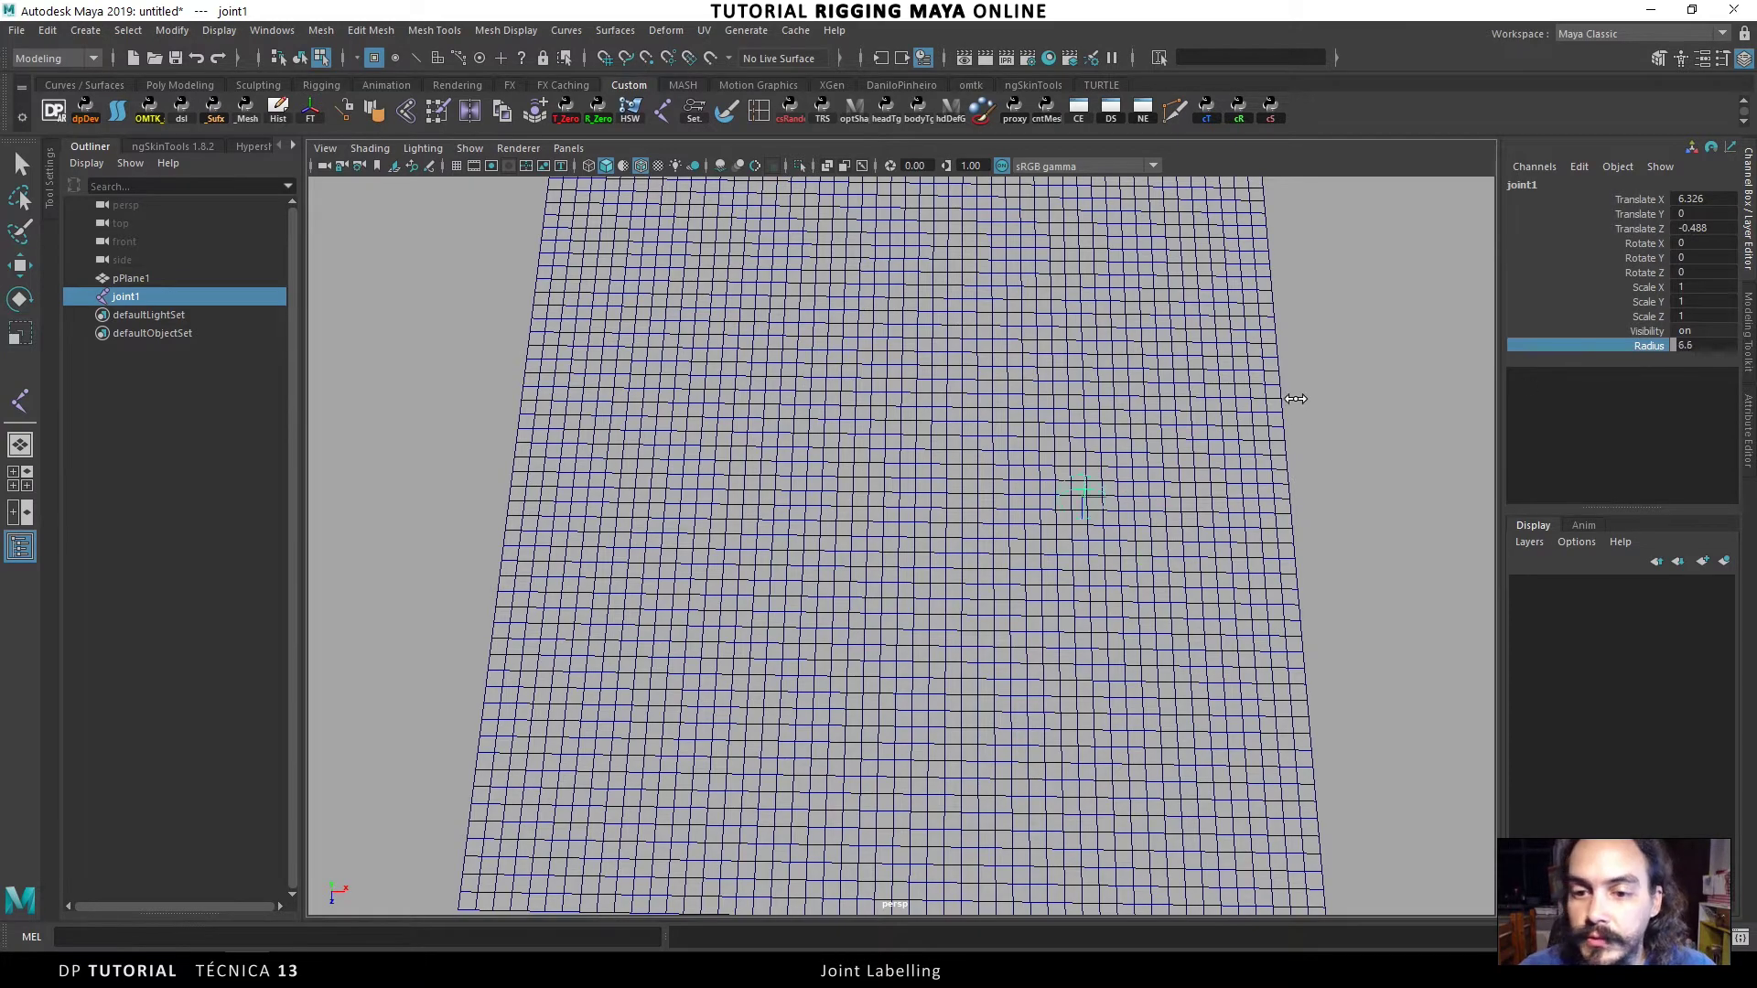
middle_click_drag(1293, 391, 1300, 388)
mouse_move(1299, 388)
left_mouse_down("alt")
mouse_move(1175, 417)
mouse_move(1182, 401)
left_mouse_up("alt")
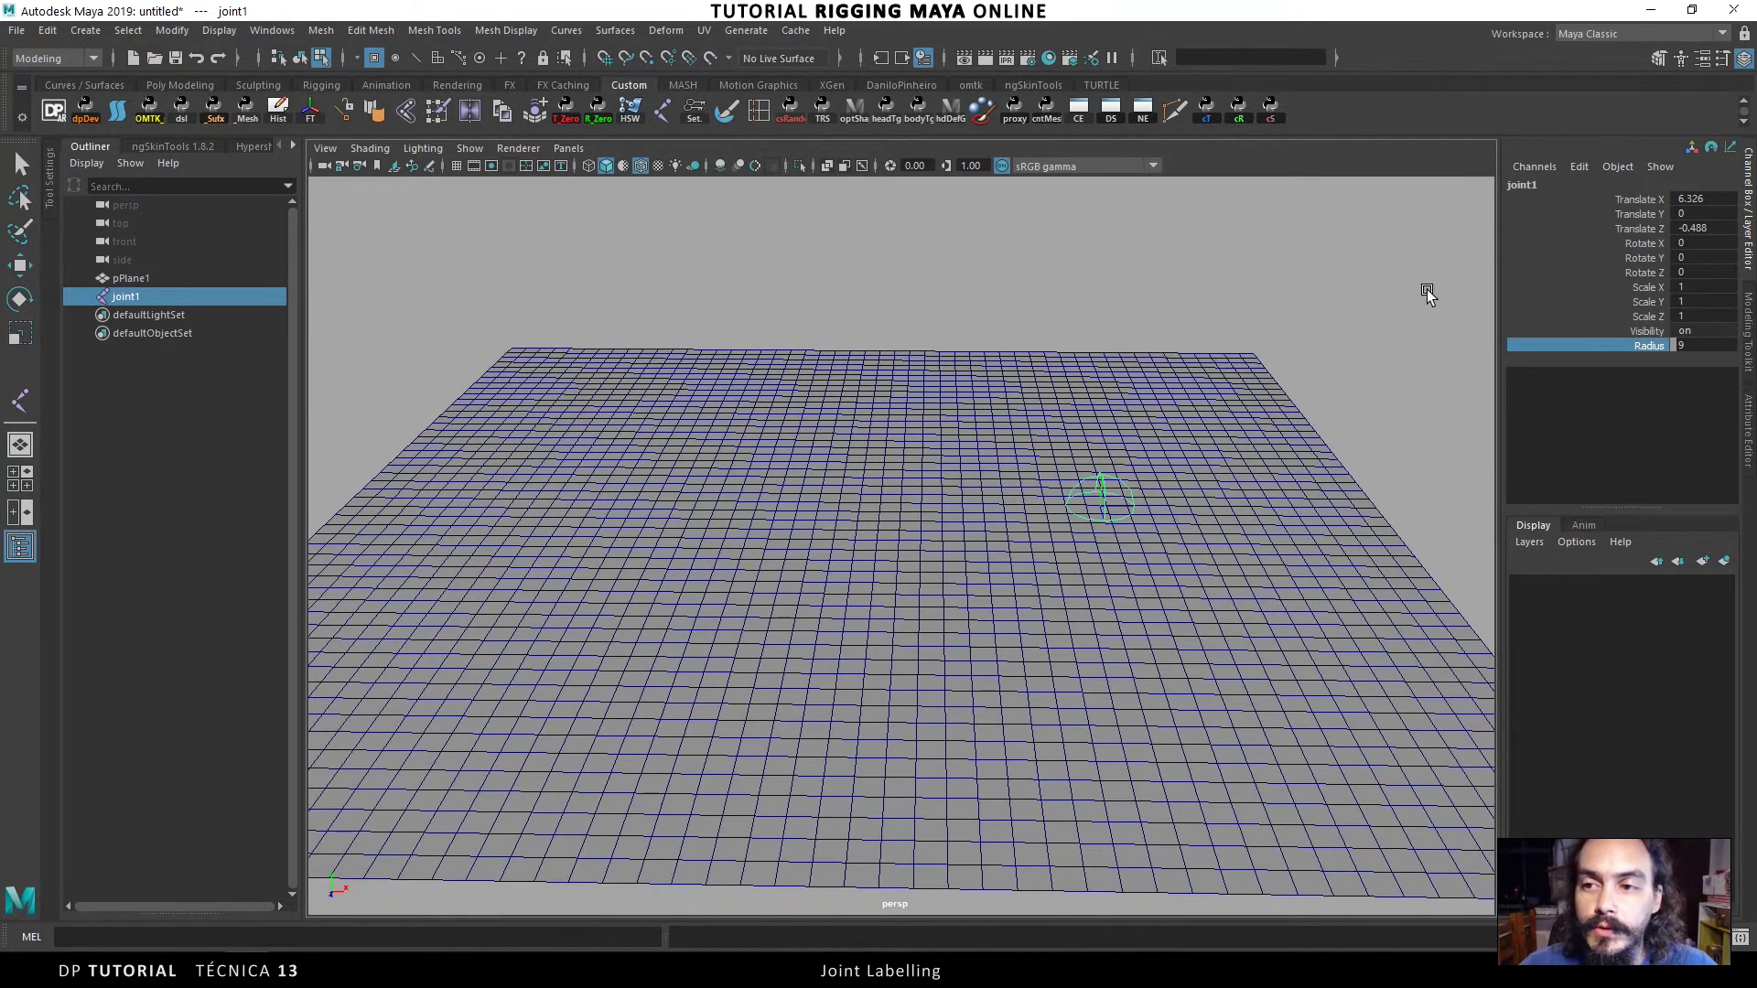
- Duplicate joint1, then duplicate both joints and negate Translate X to -6.326
left_click_drag(1128, 432, 1121, 333, "alt")
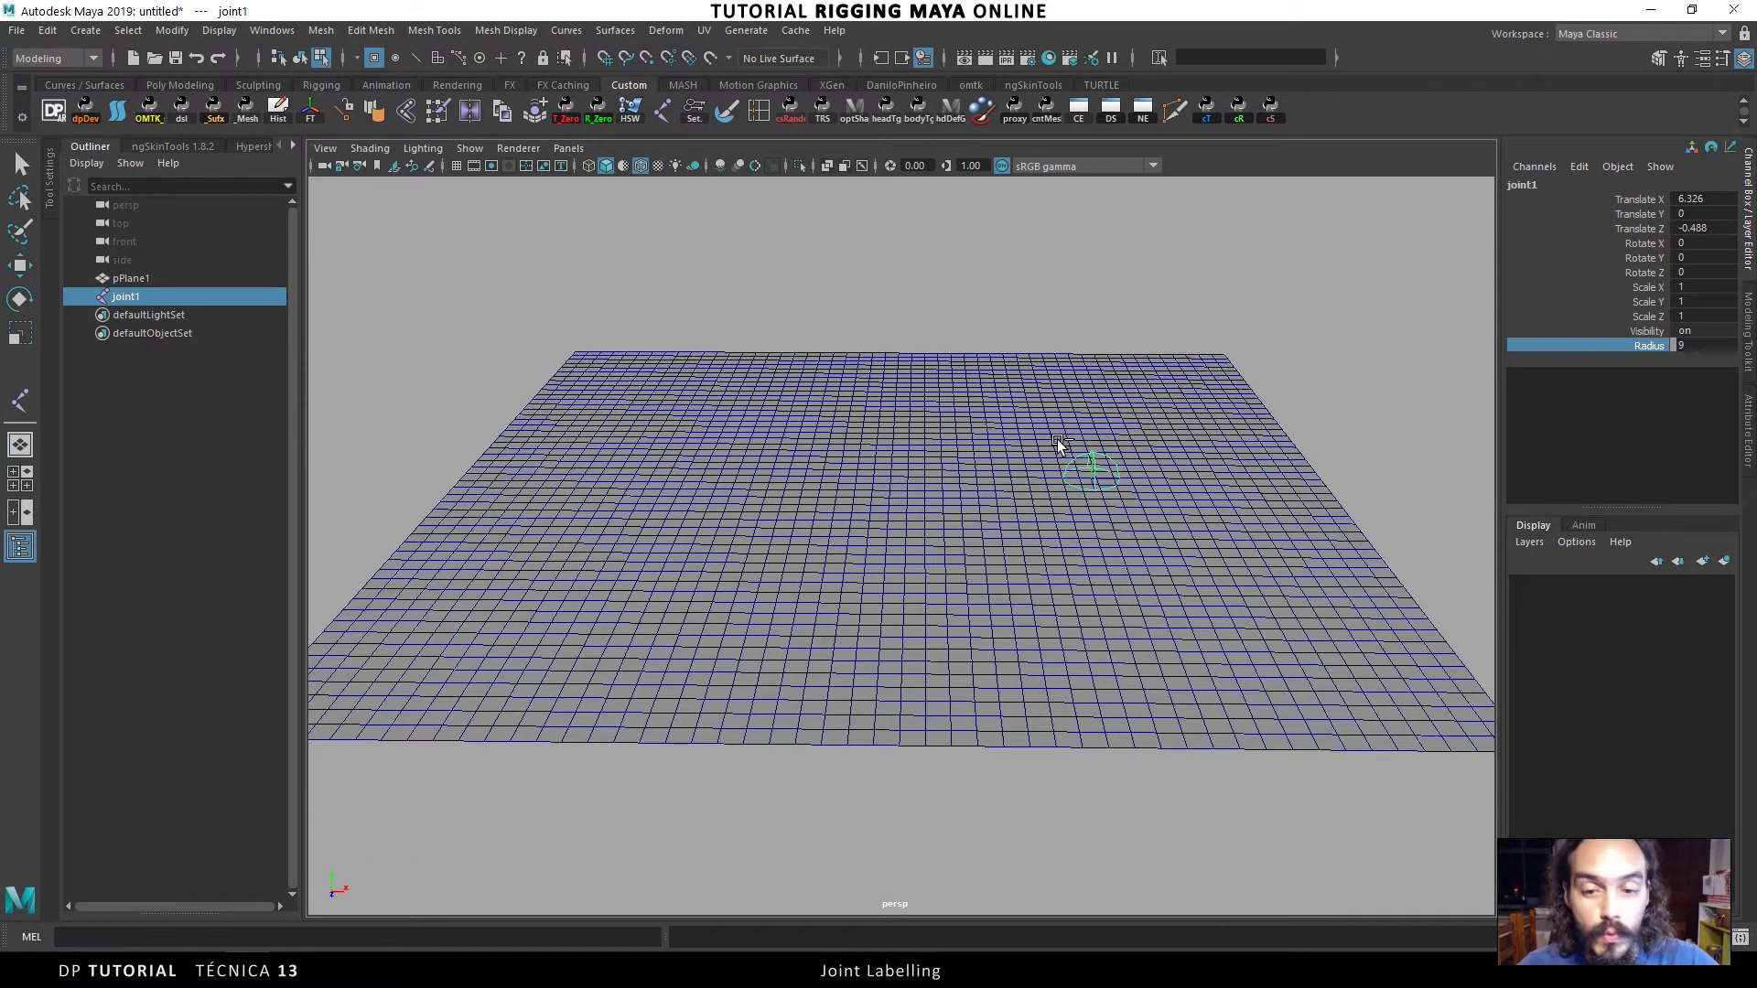
key("ctrl+d")
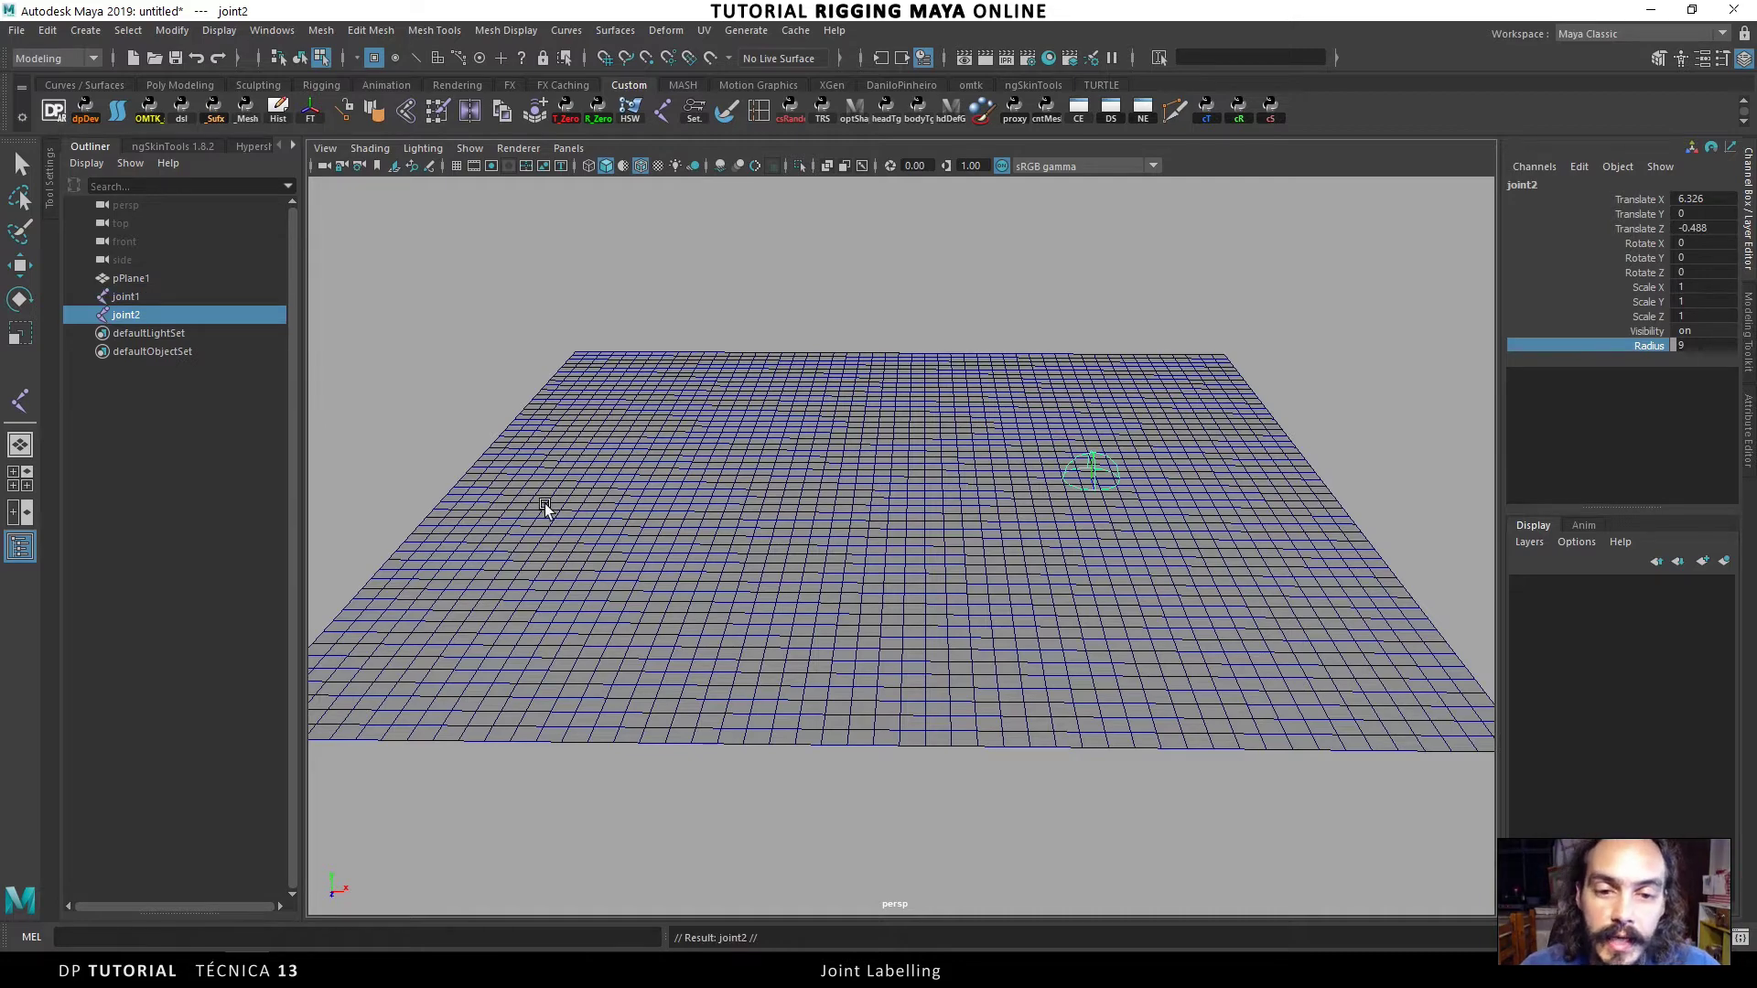
mouse_move(1074, 443)
left_mouse_down("alt")
mouse_move(1031, 478)
mouse_move(1117, 451)
mouse_move(1055, 437)
mouse_move(1040, 460)
left_mouse_up("alt")
left_click(262, 295, "ctrl")
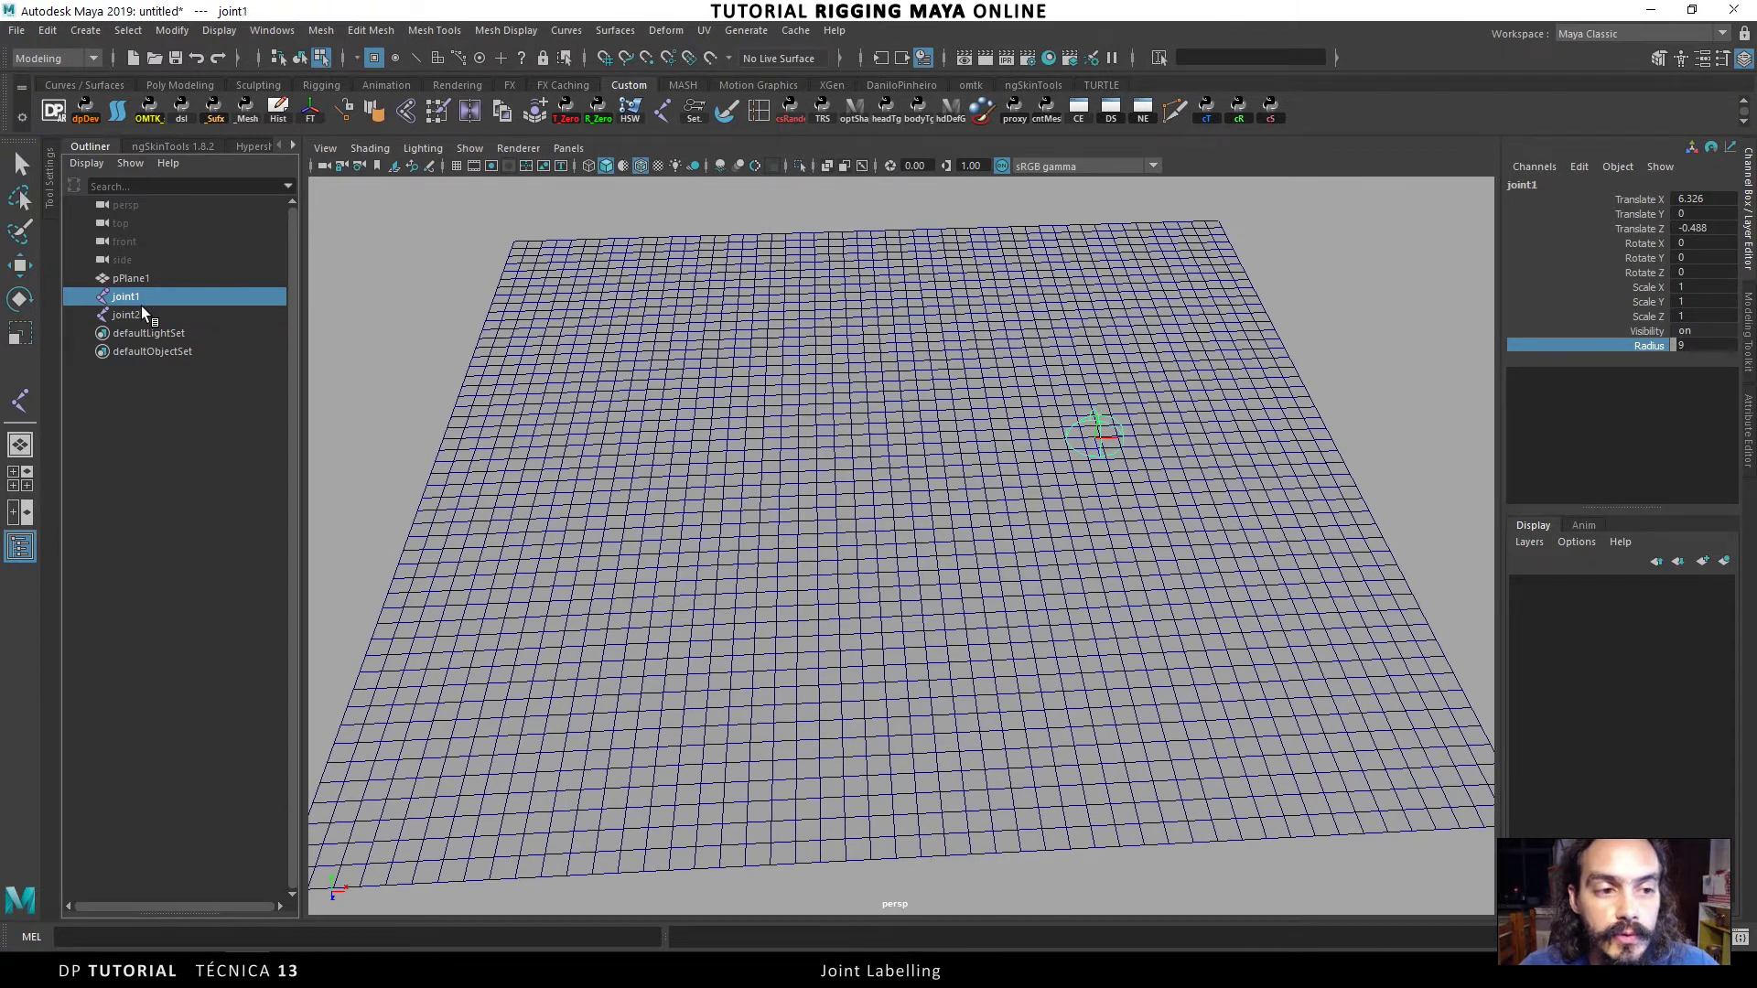
key("ctrl+d")
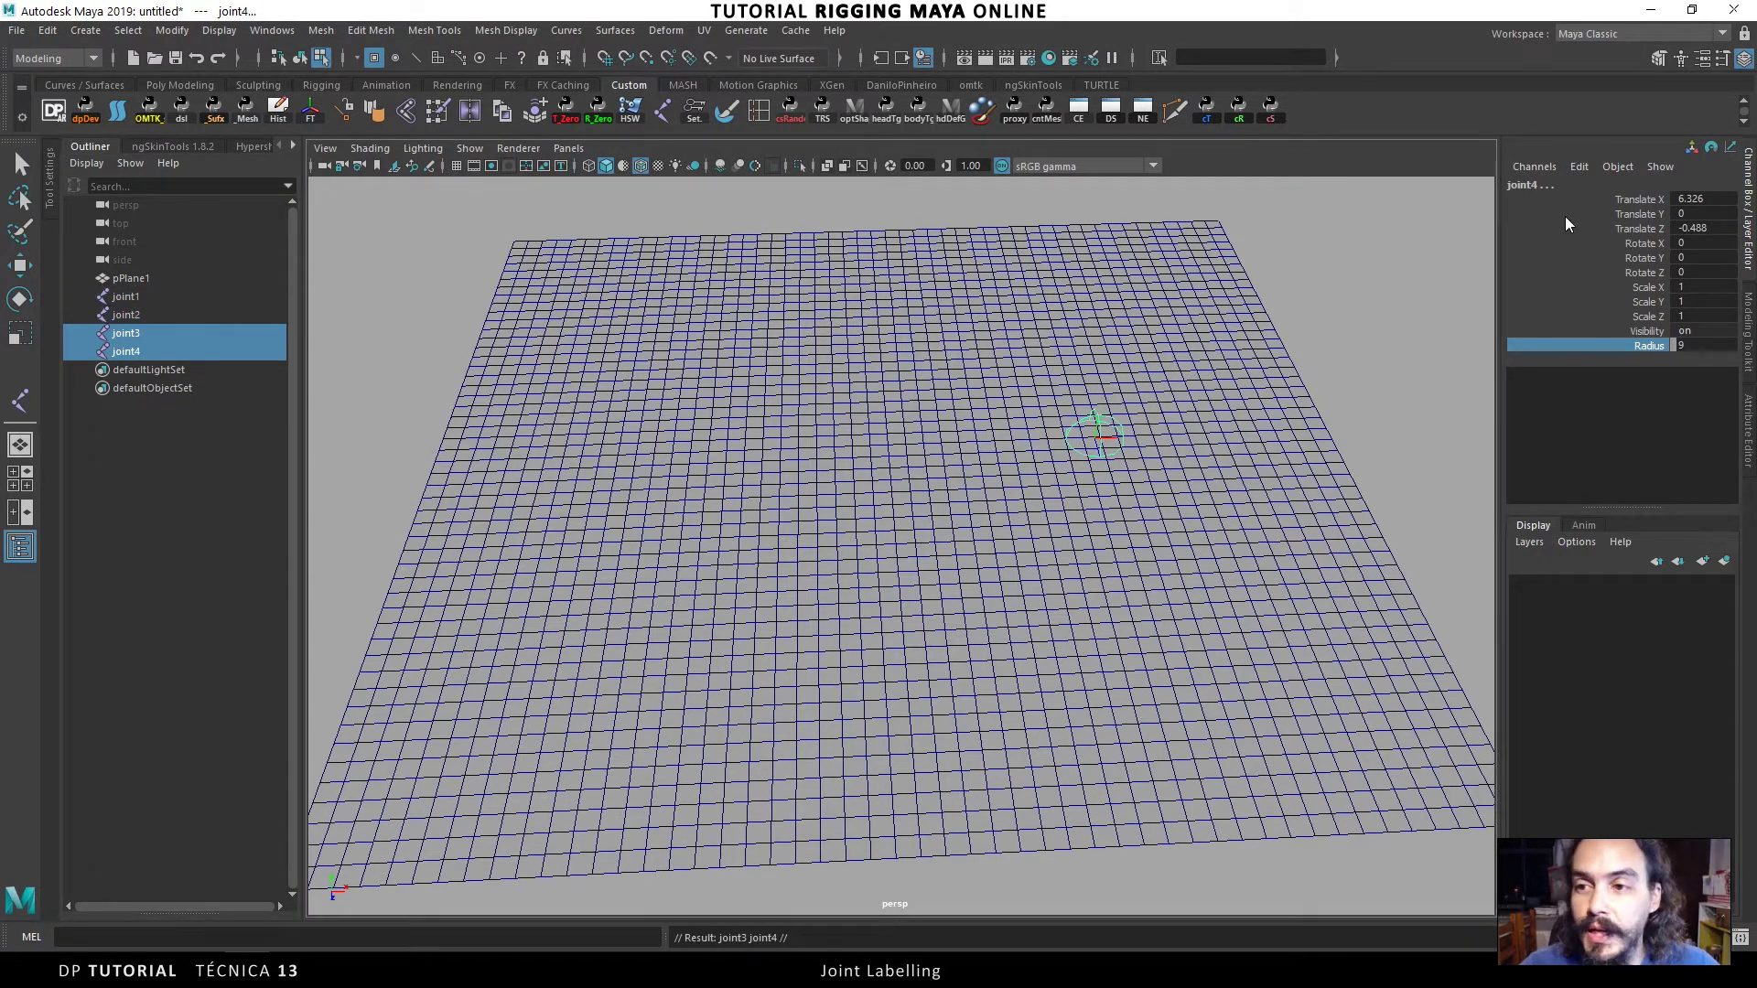
double_click(1676, 200)
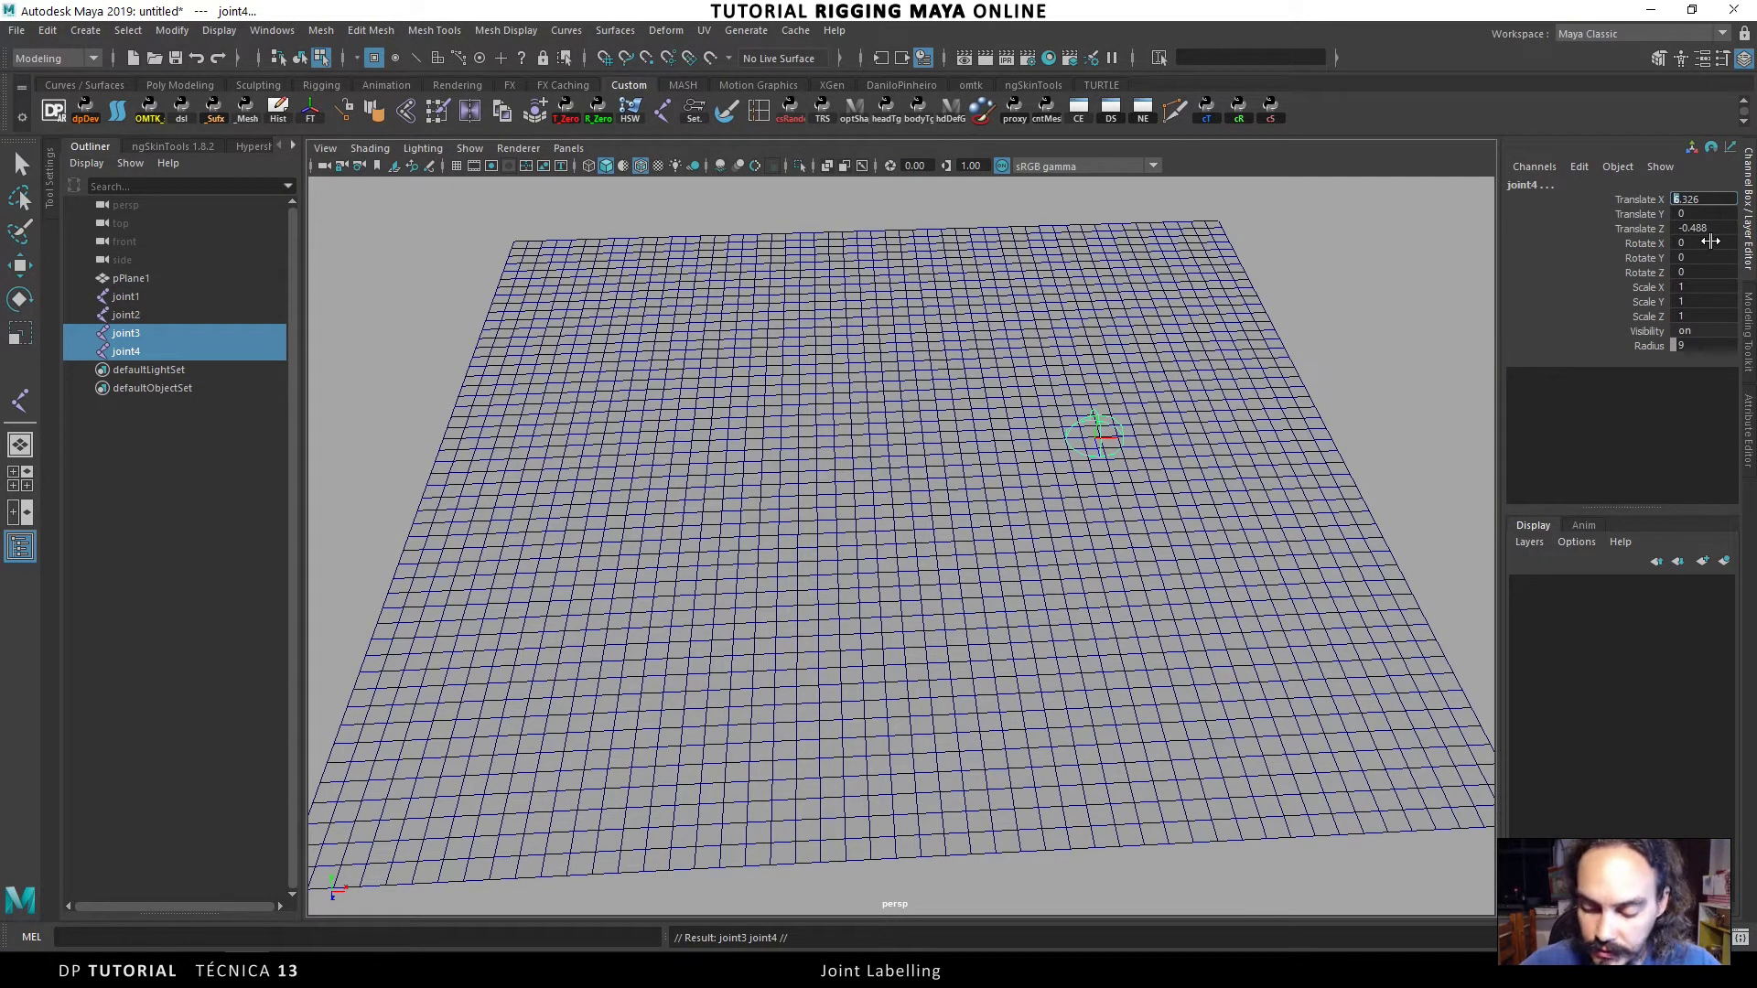
type("-")
key("Return")
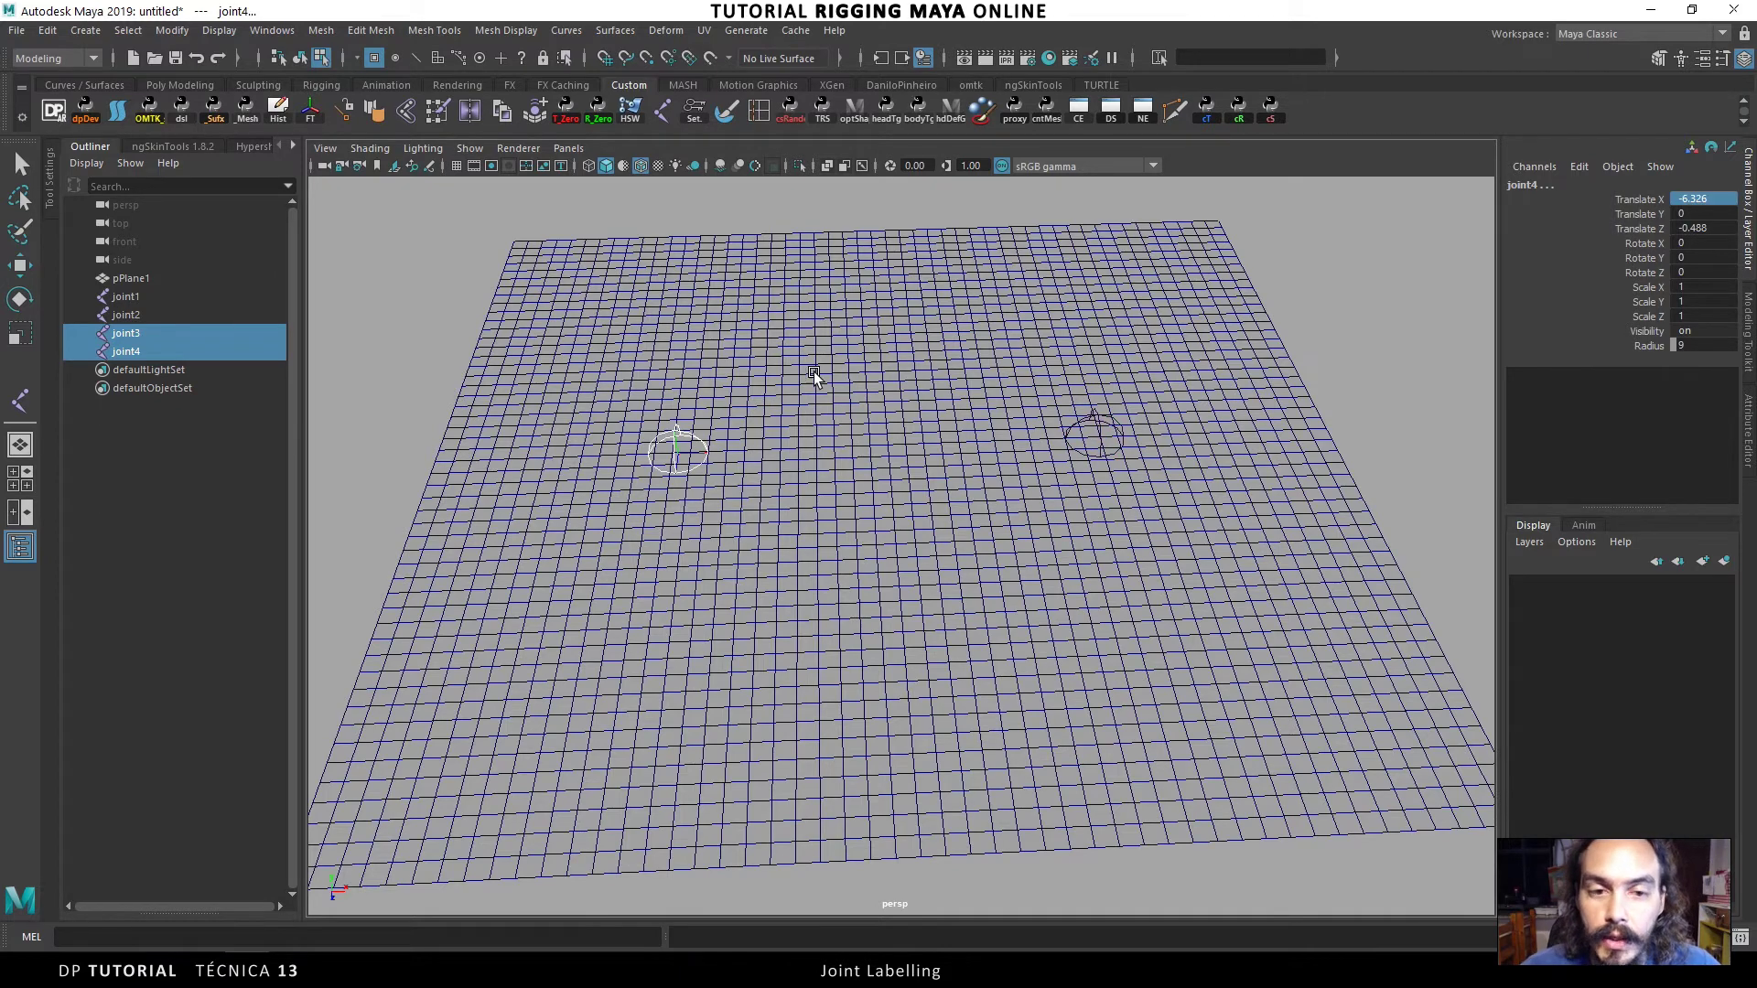
- Select joint1 through joint4 together with the plane
mouse_move(812, 373)
left_mouse_down("alt")
mouse_move(740, 378)
mouse_move(713, 329)
left_mouse_up("alt")
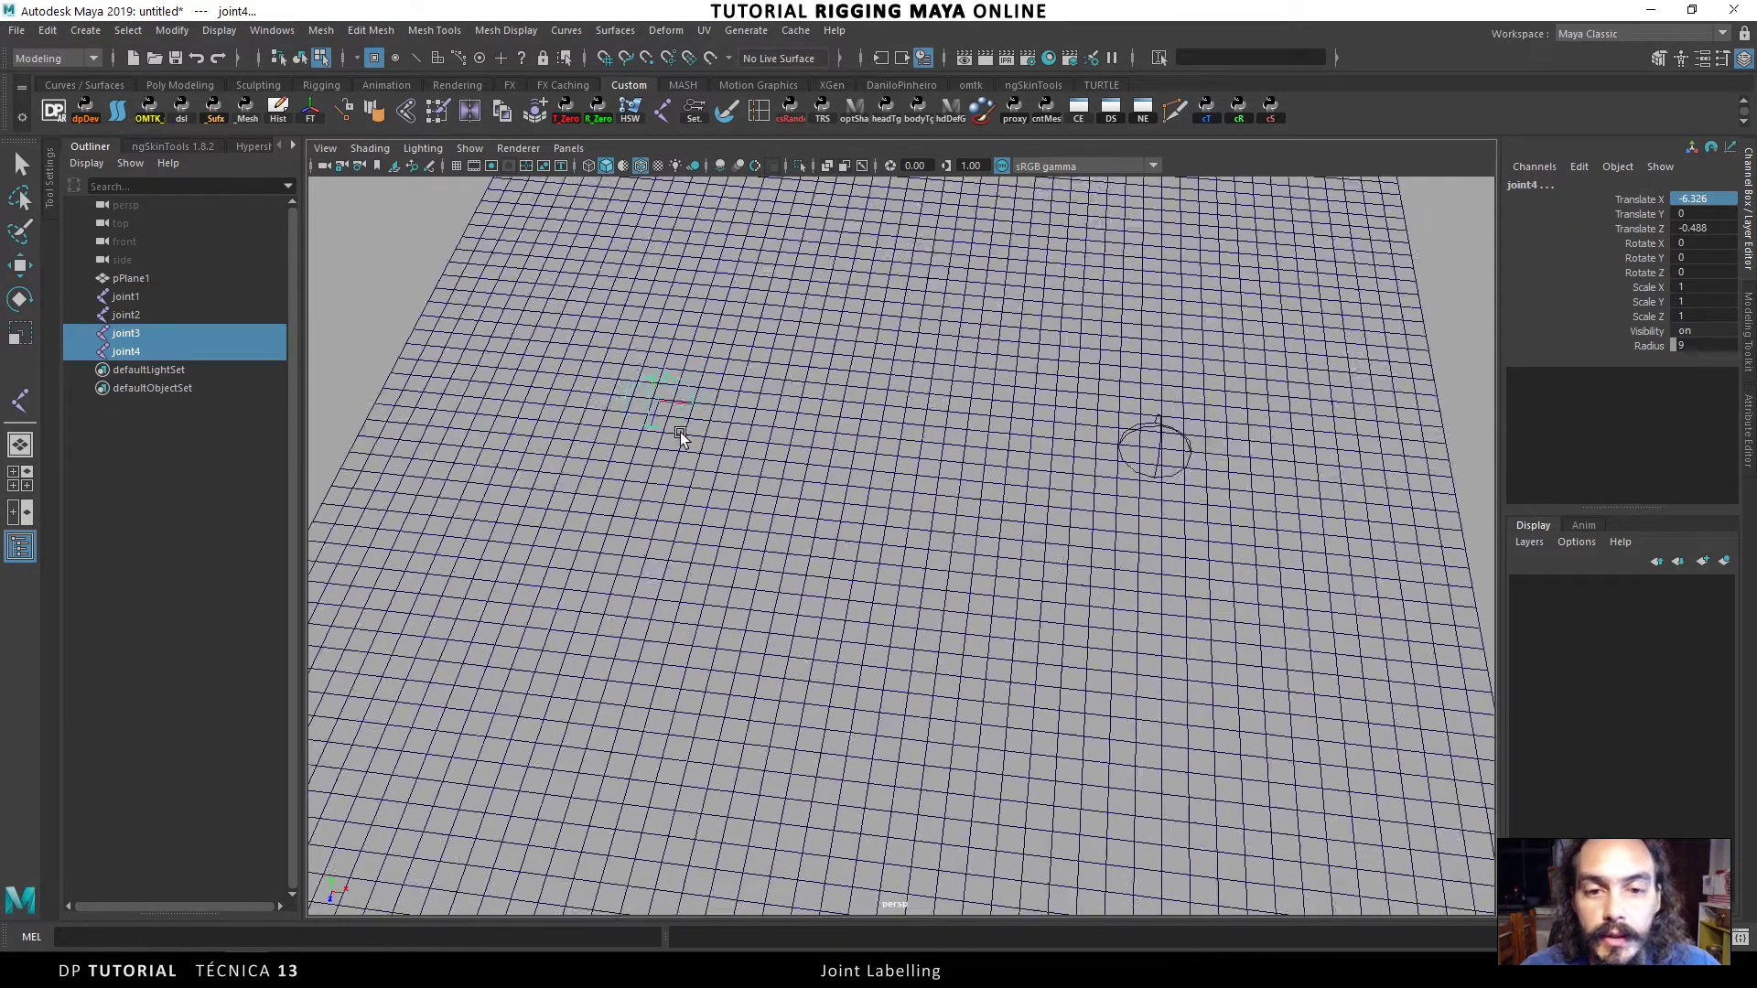
left_click(128, 296)
key("r")
left_click(142, 345)
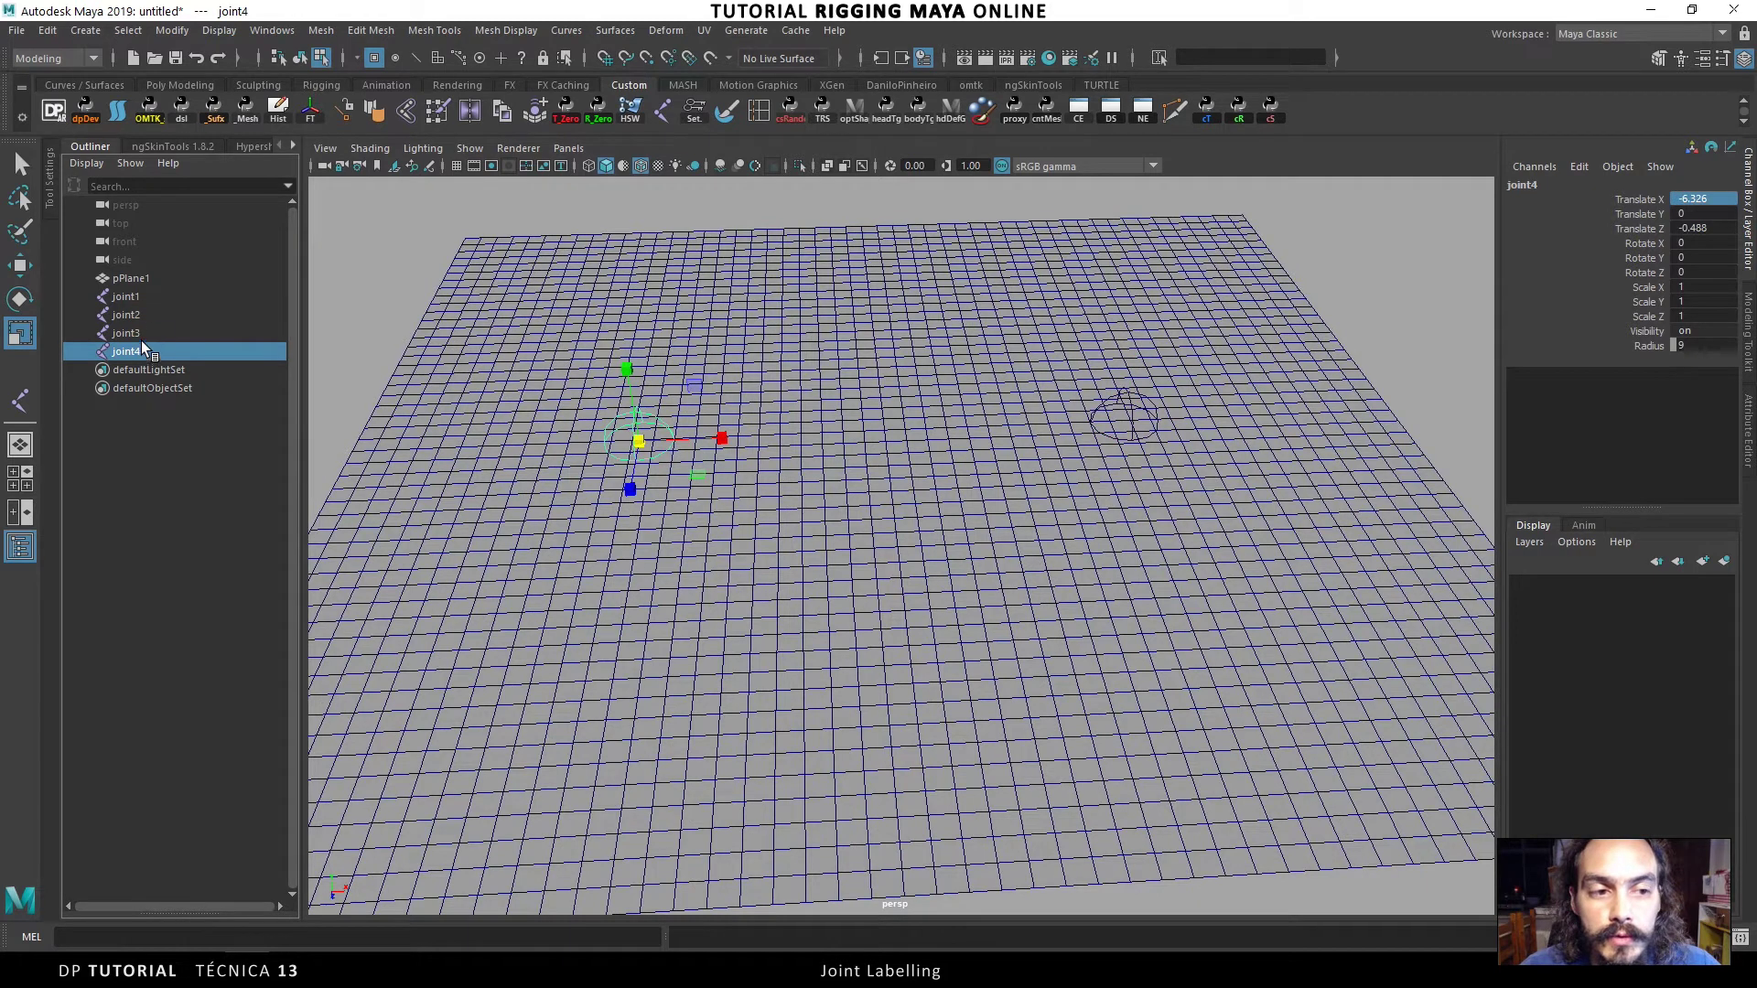
mouse_move(167, 293)
left_mouse_down()
mouse_move(137, 313)
mouse_move(140, 351)
left_mouse_up()
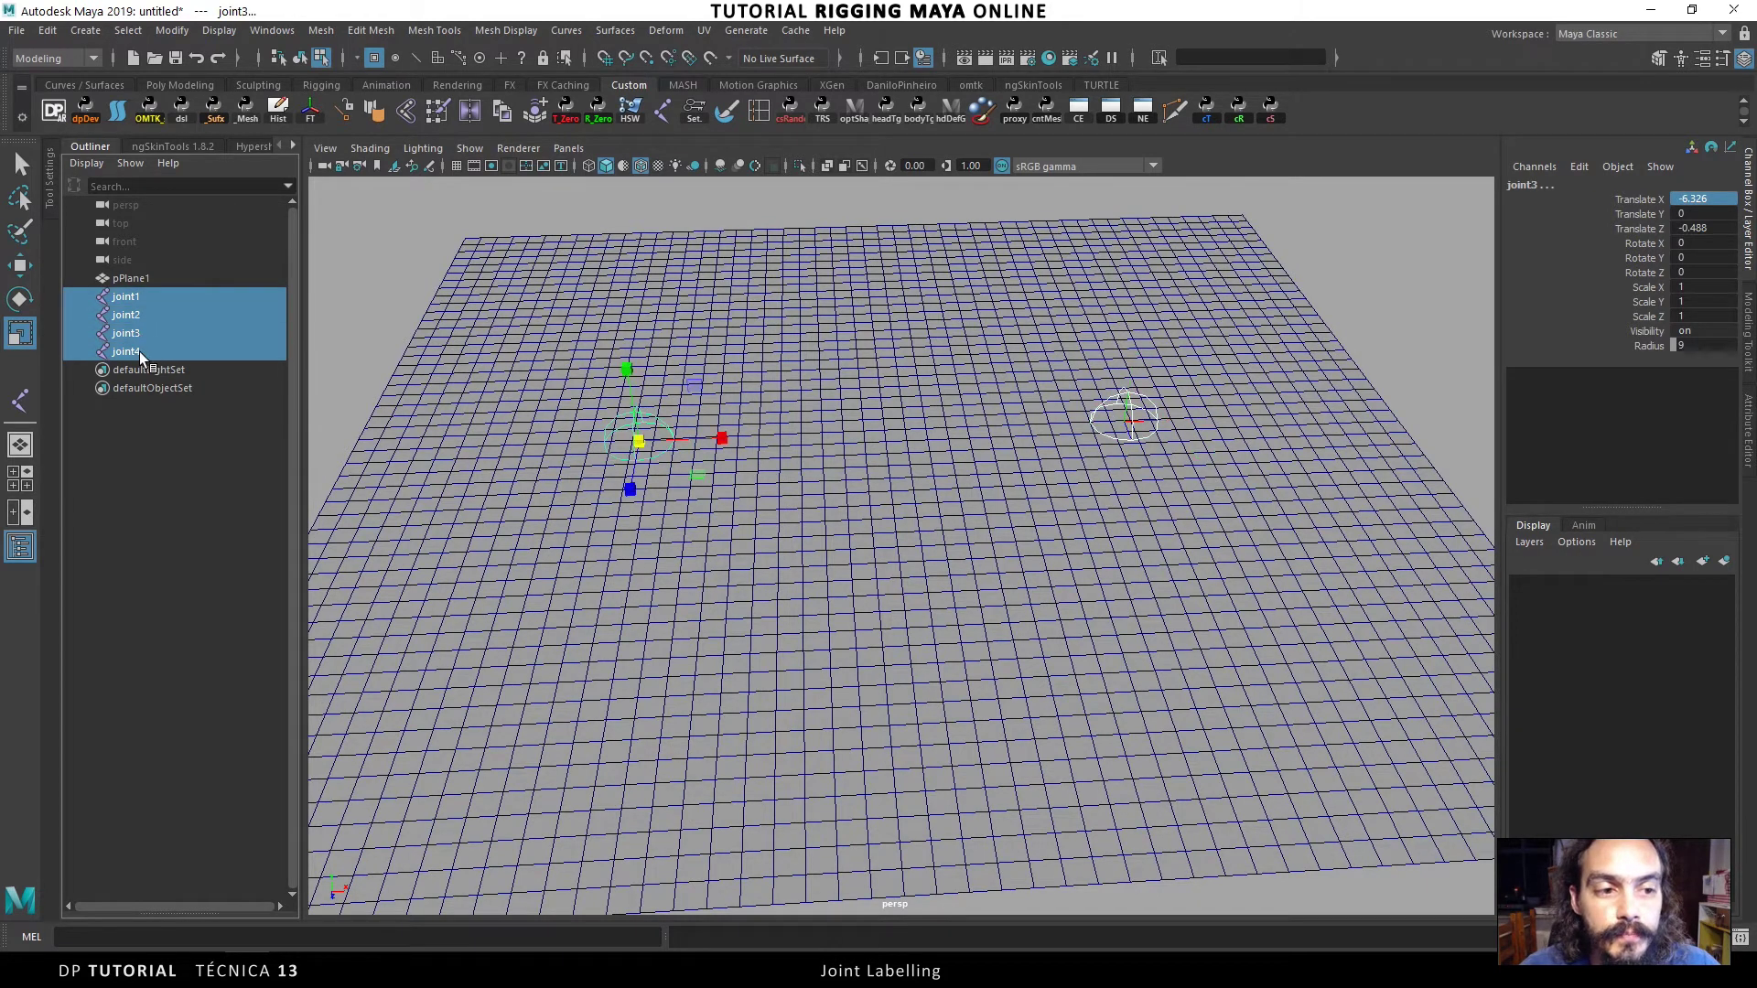
left_click(585, 274, "shift")
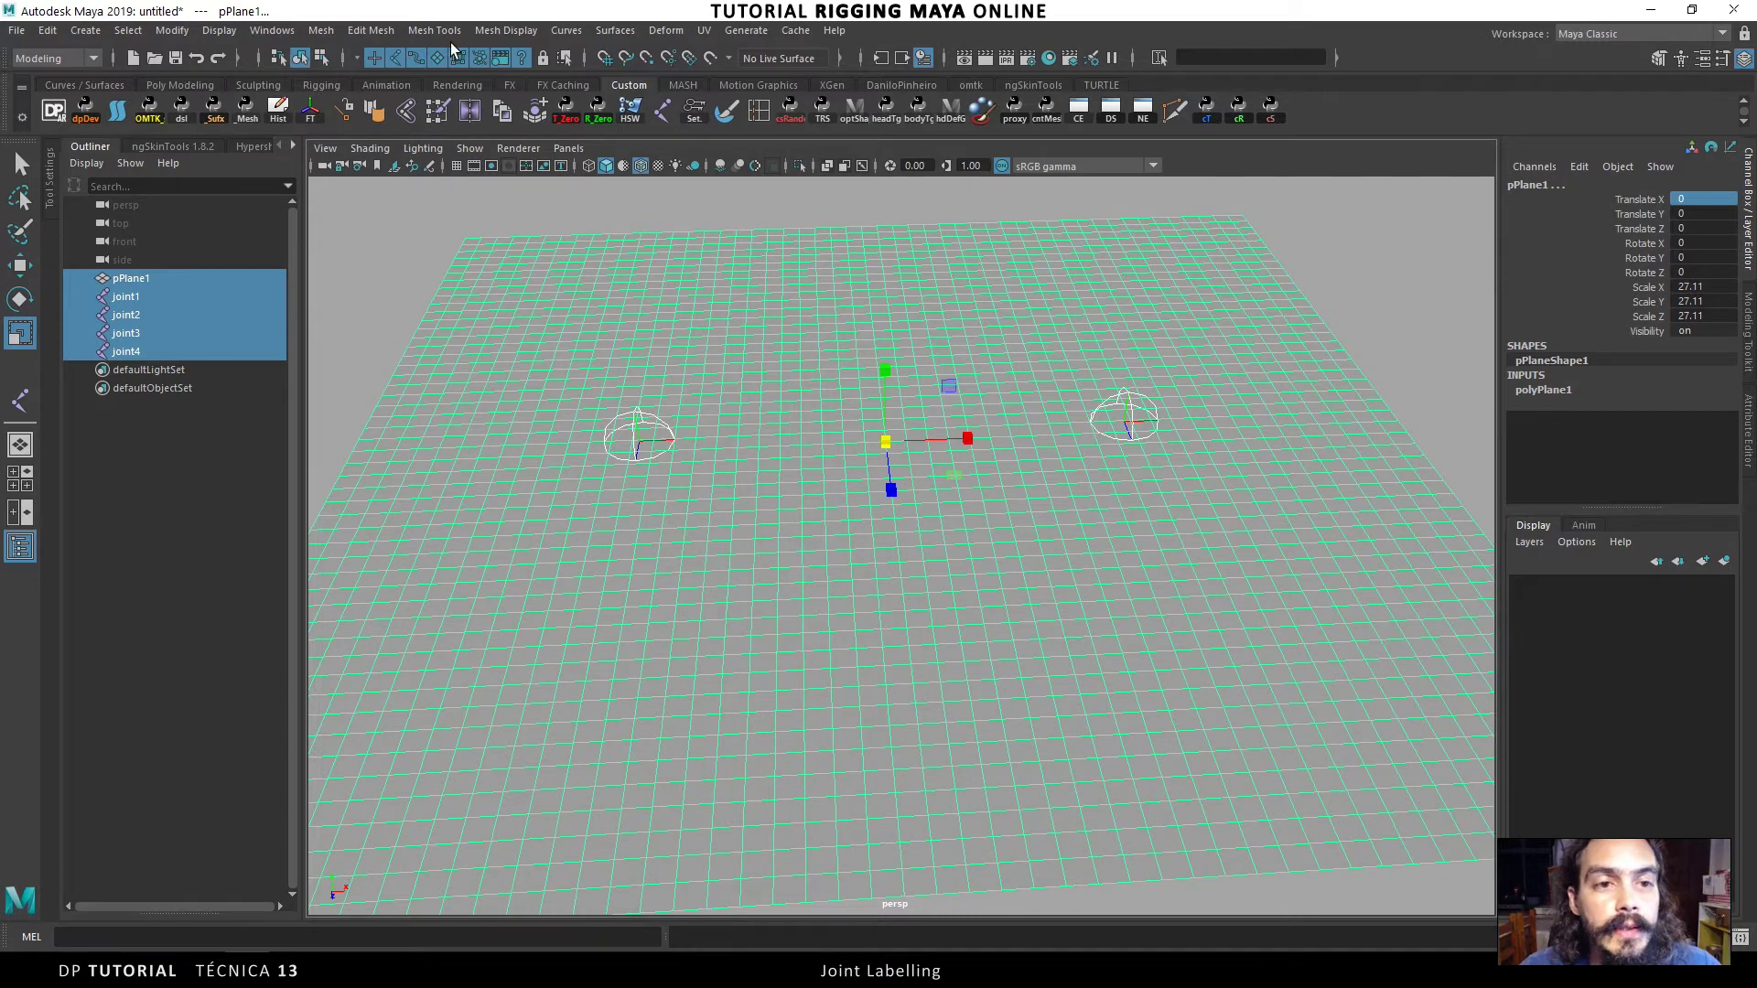
- Bind the plane's skin to the joints, then test-move joint1 and undo
left_click(406, 116)
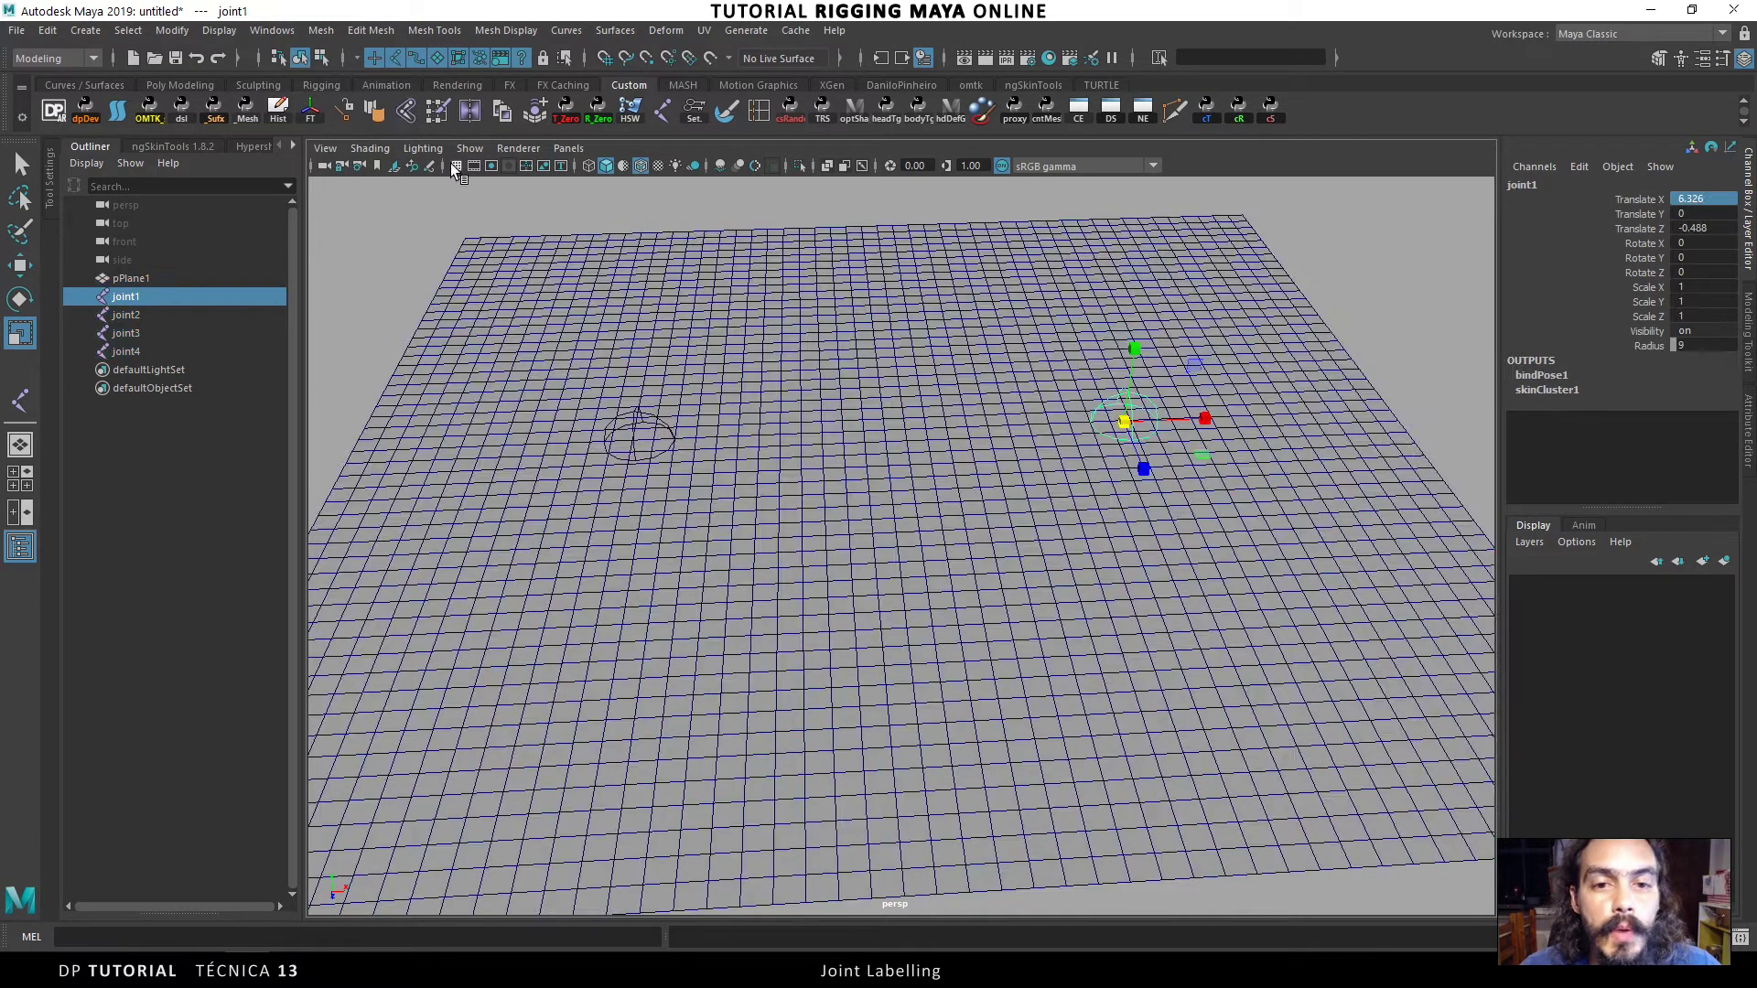
left_click(869, 283)
left_click_drag(869, 283, 949, 431, "alt")
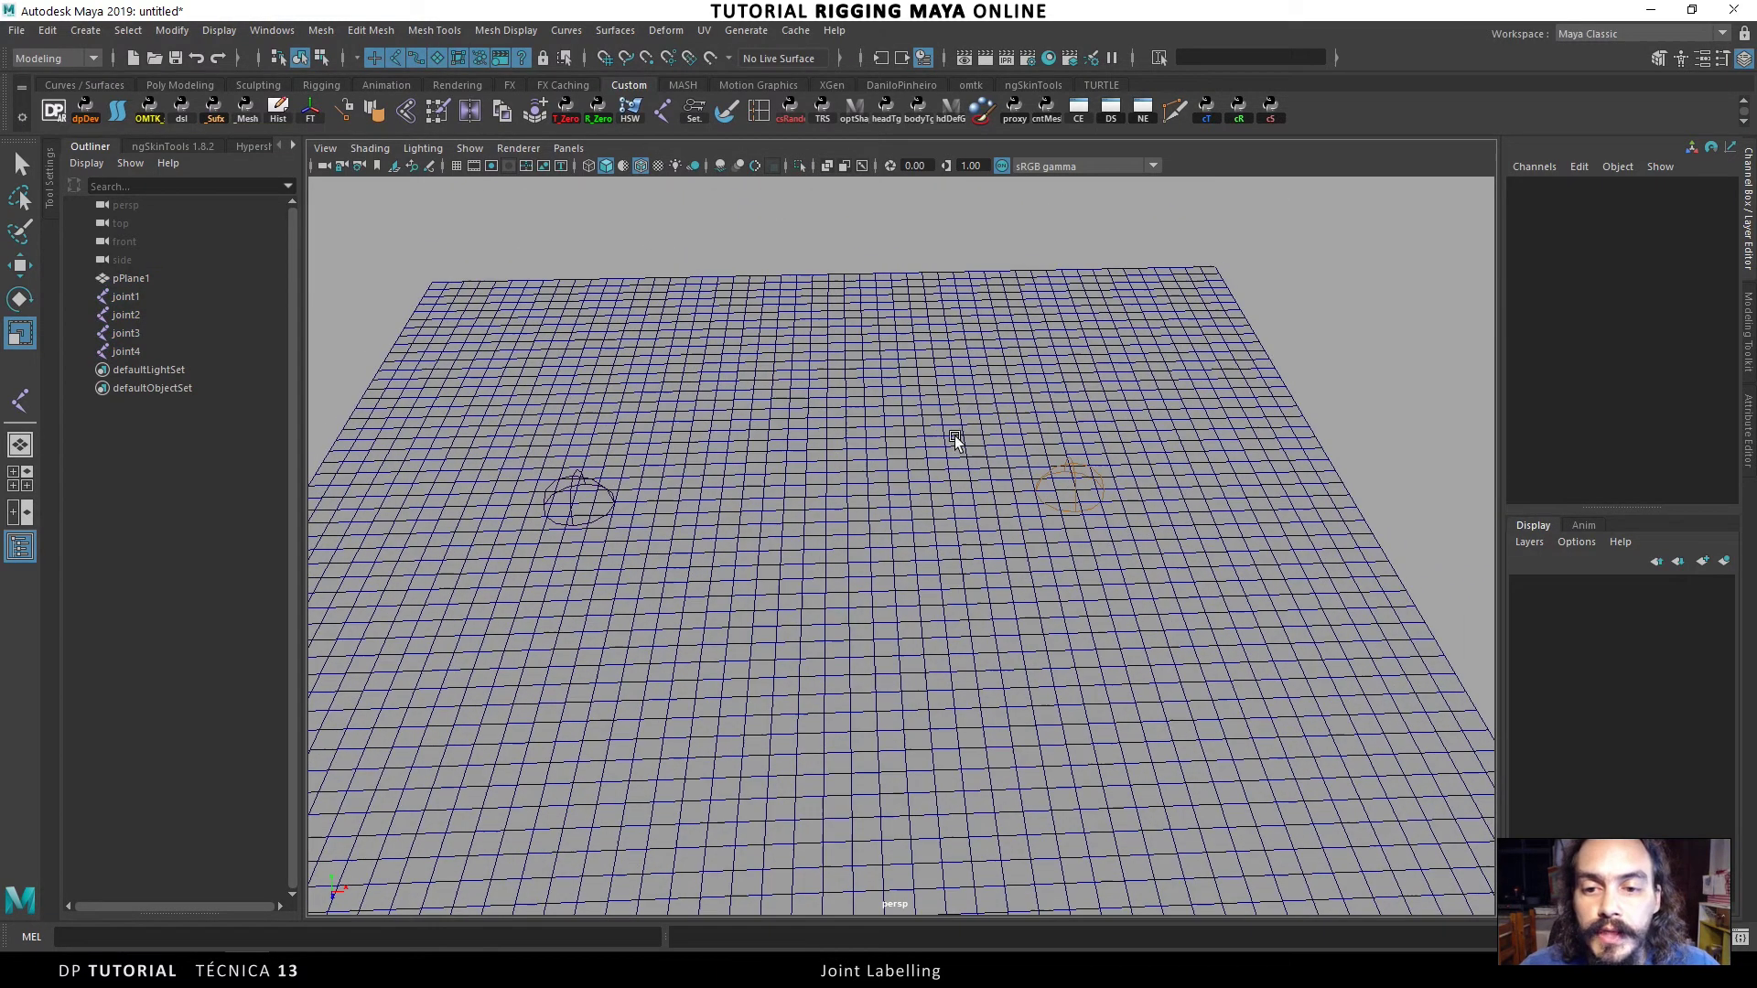
left_click(1064, 474)
key("w")
left_click_drag(1059, 506, 1052, 443)
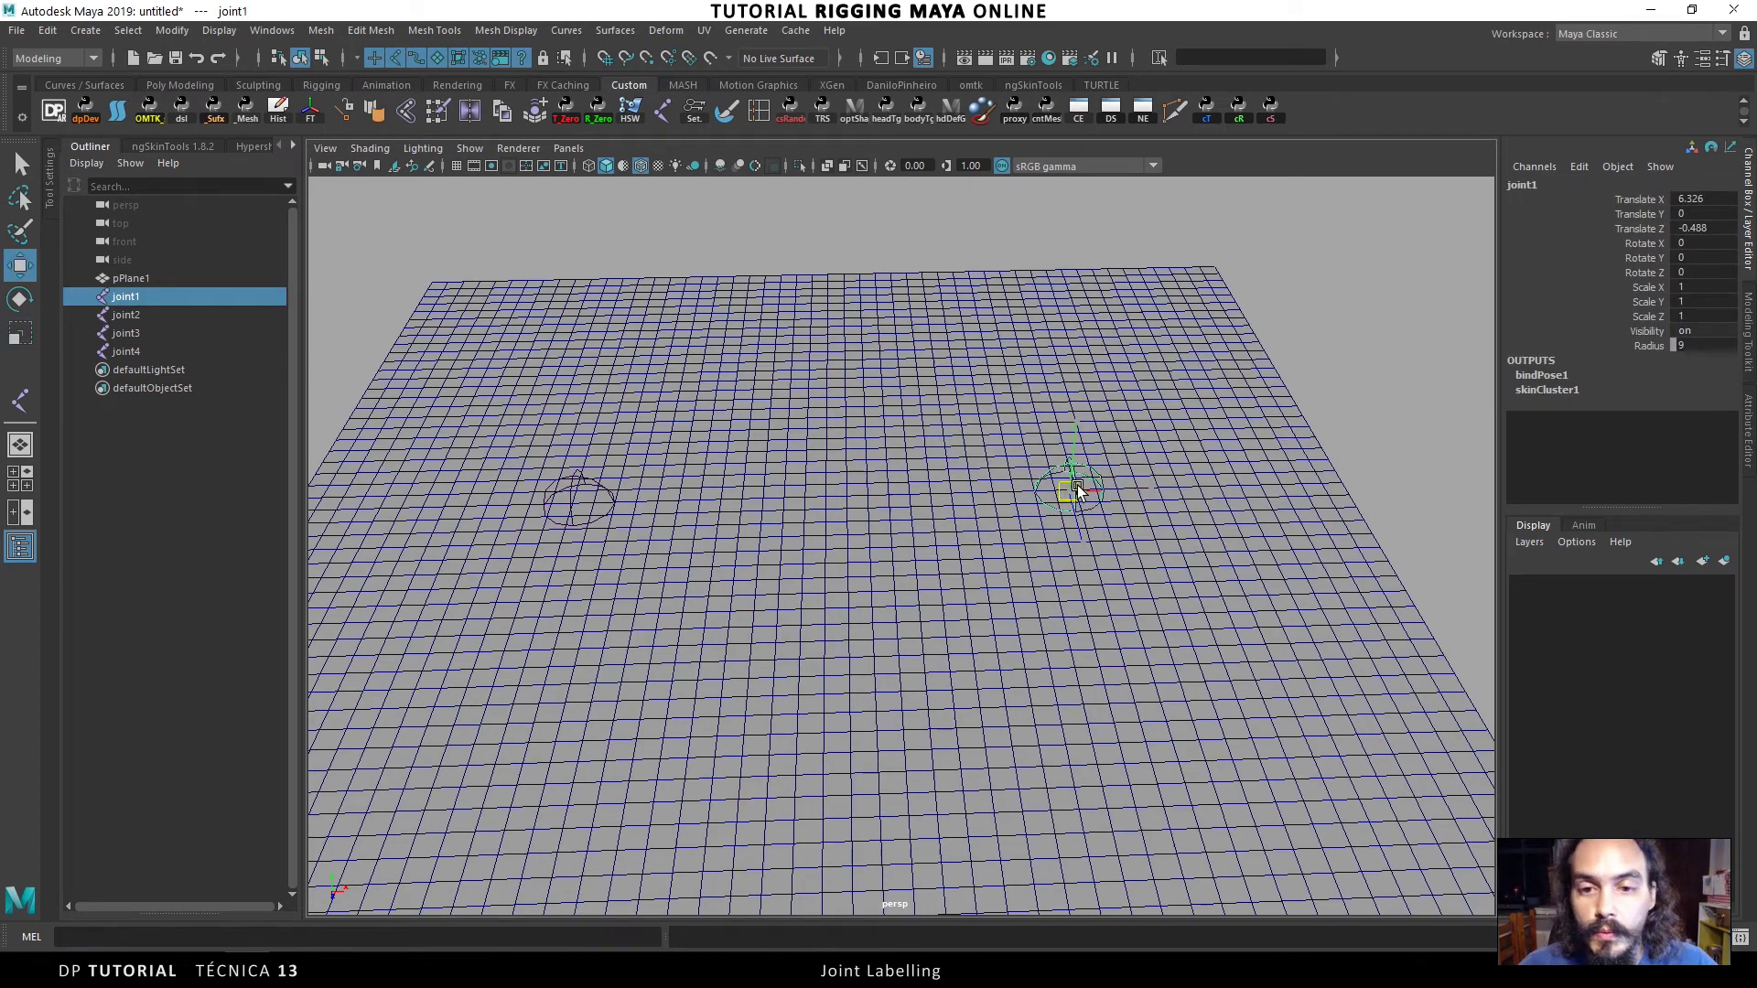
key("ctrl+z")
- Select pPlane1 and open the Paint Skin Weights Tool
left_click_drag(929, 414, 941, 404, "alt")
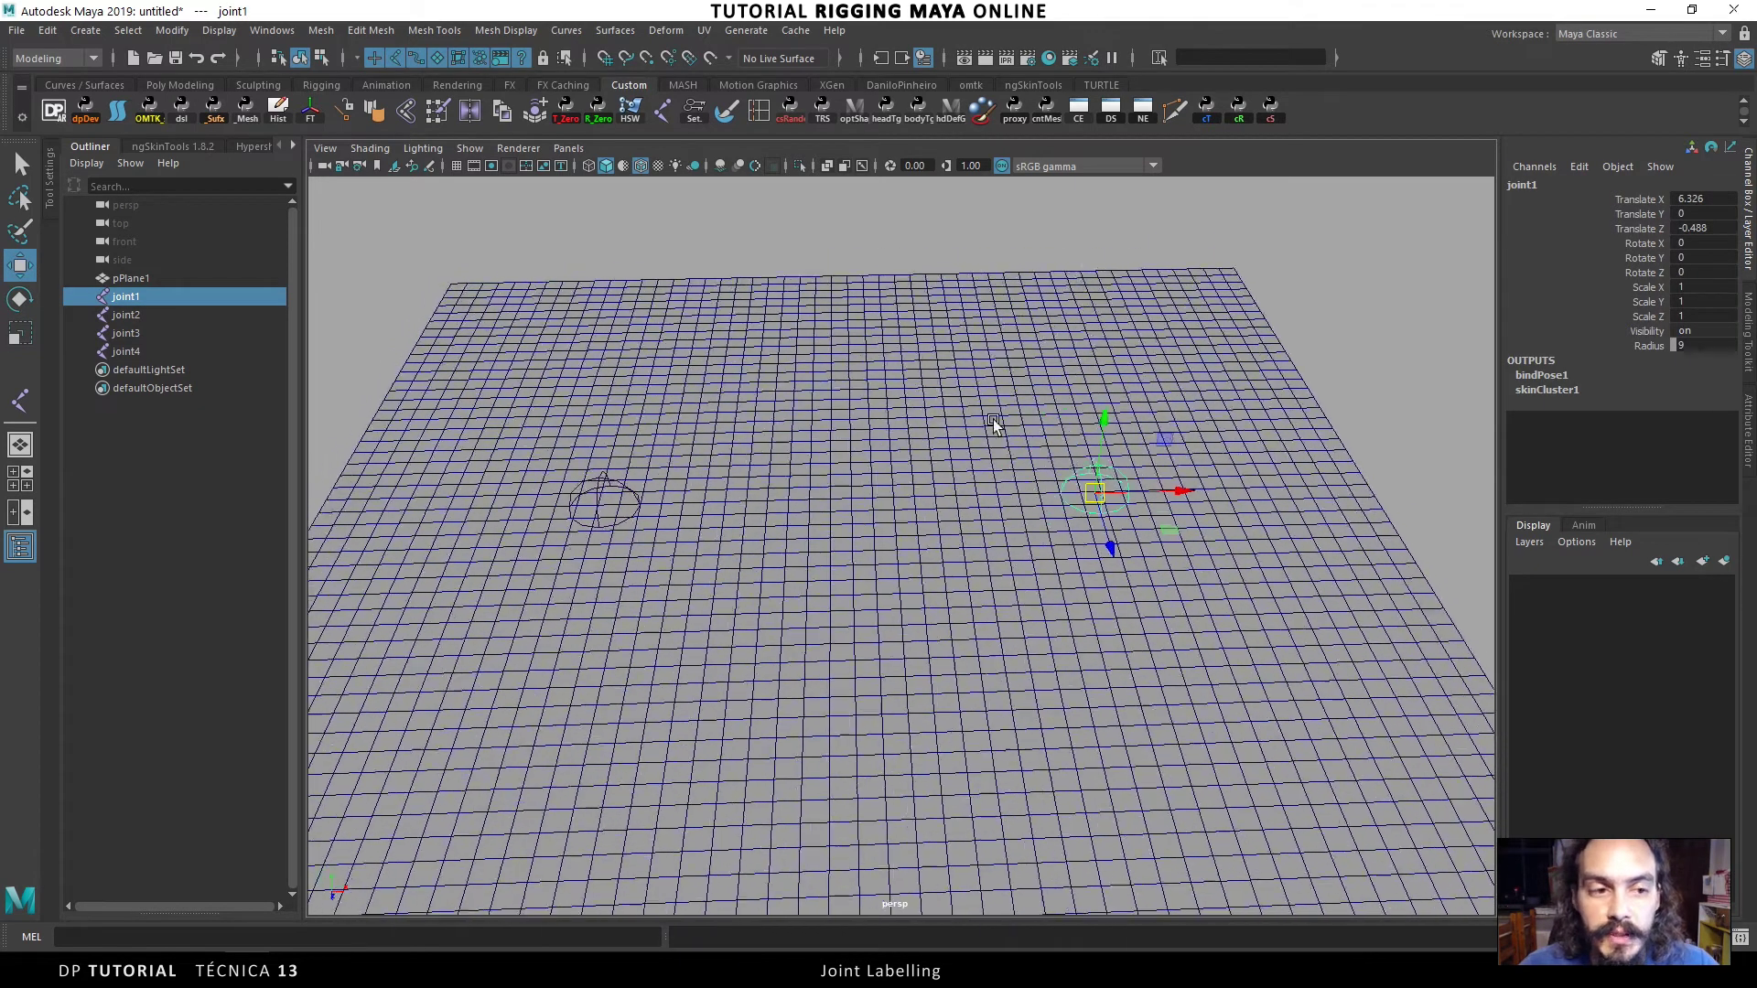
left_click(817, 357)
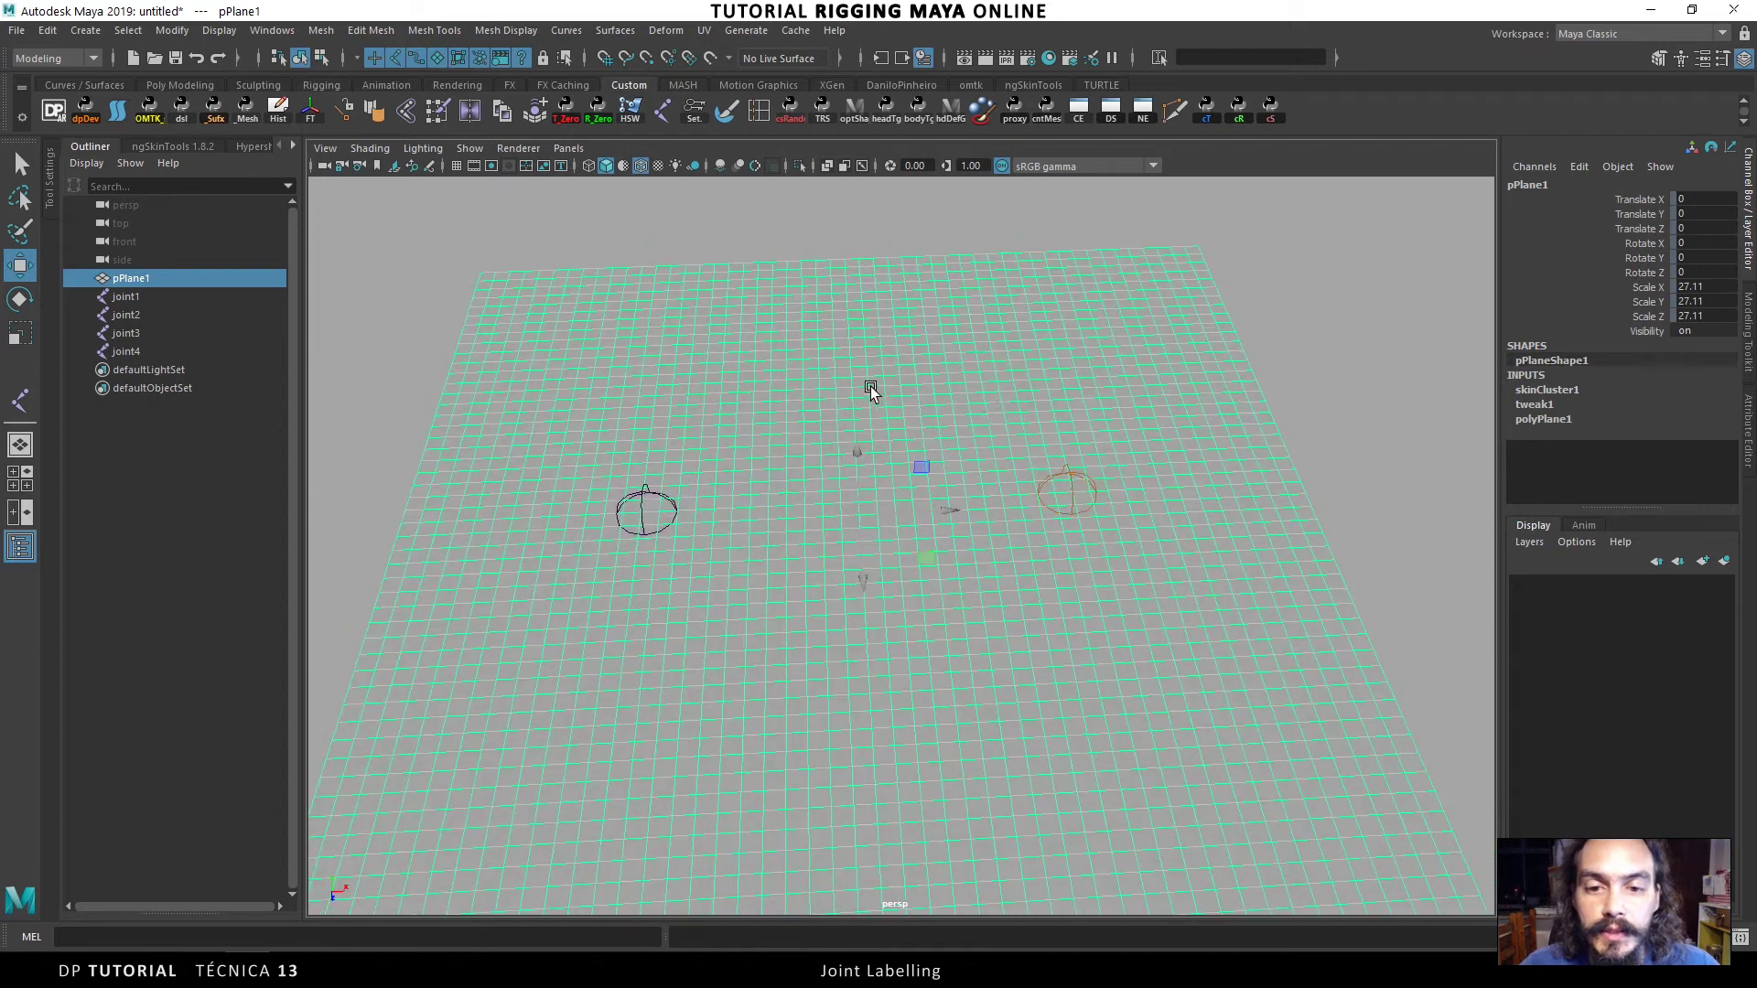
scroll(933, 416, "down", 5)
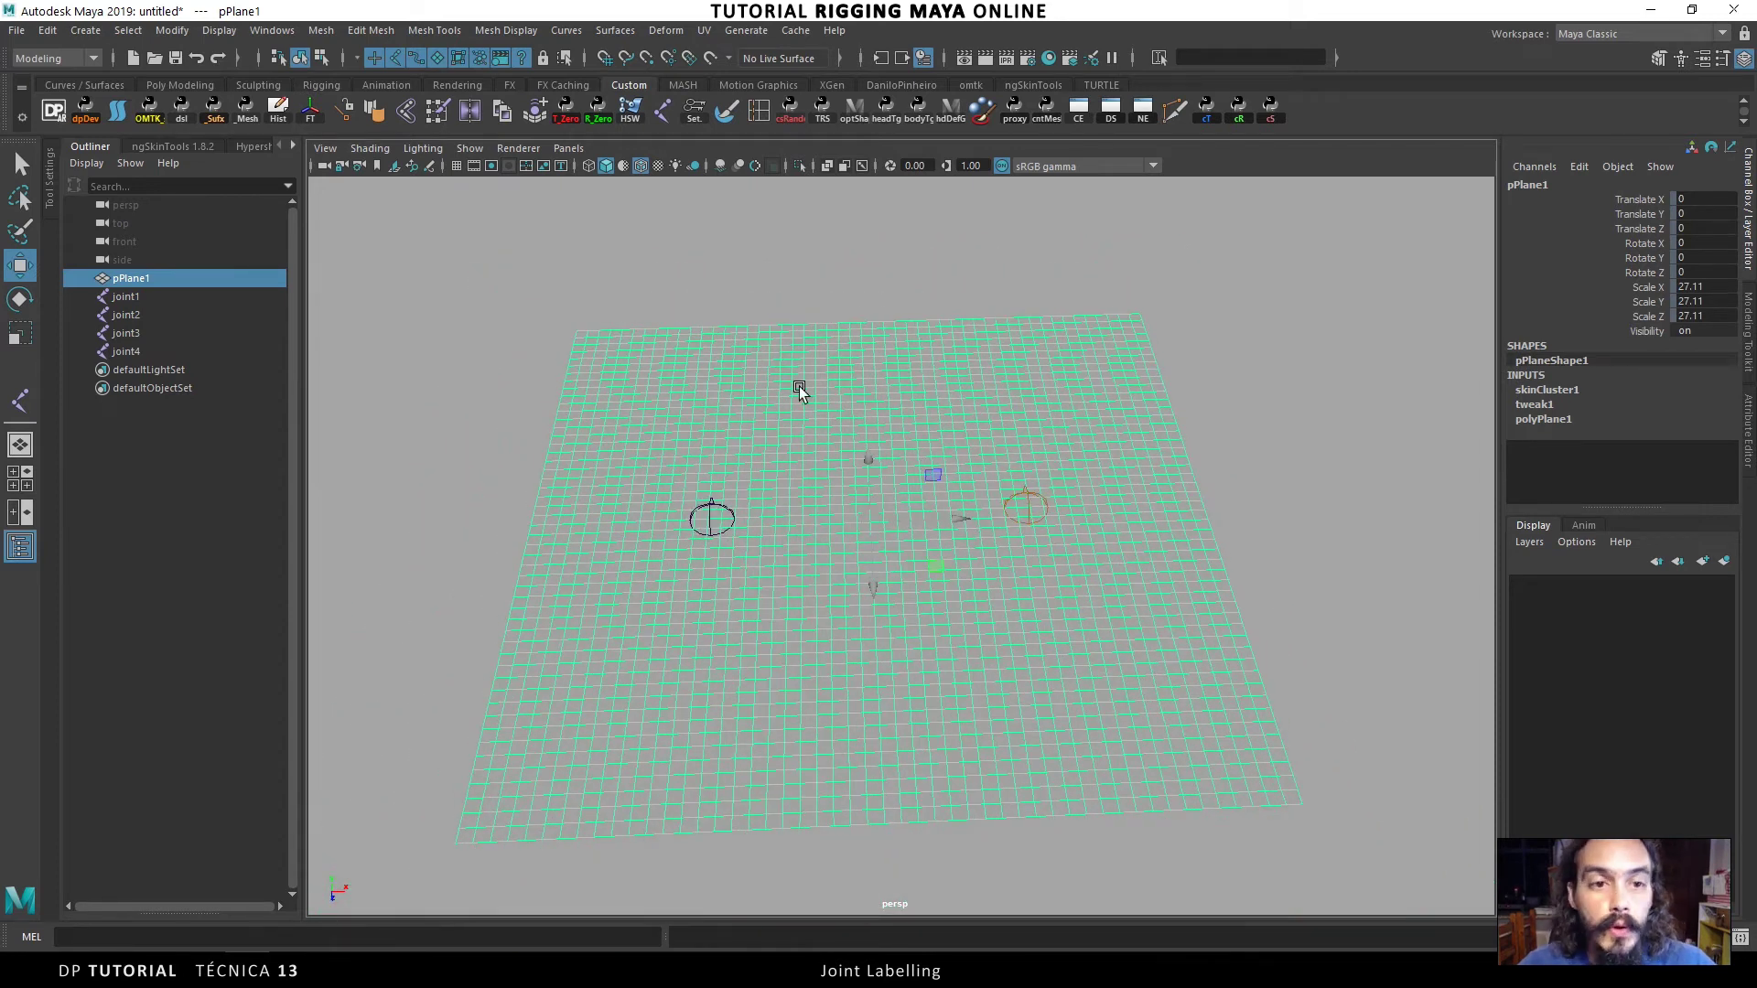
left_click(438, 117)
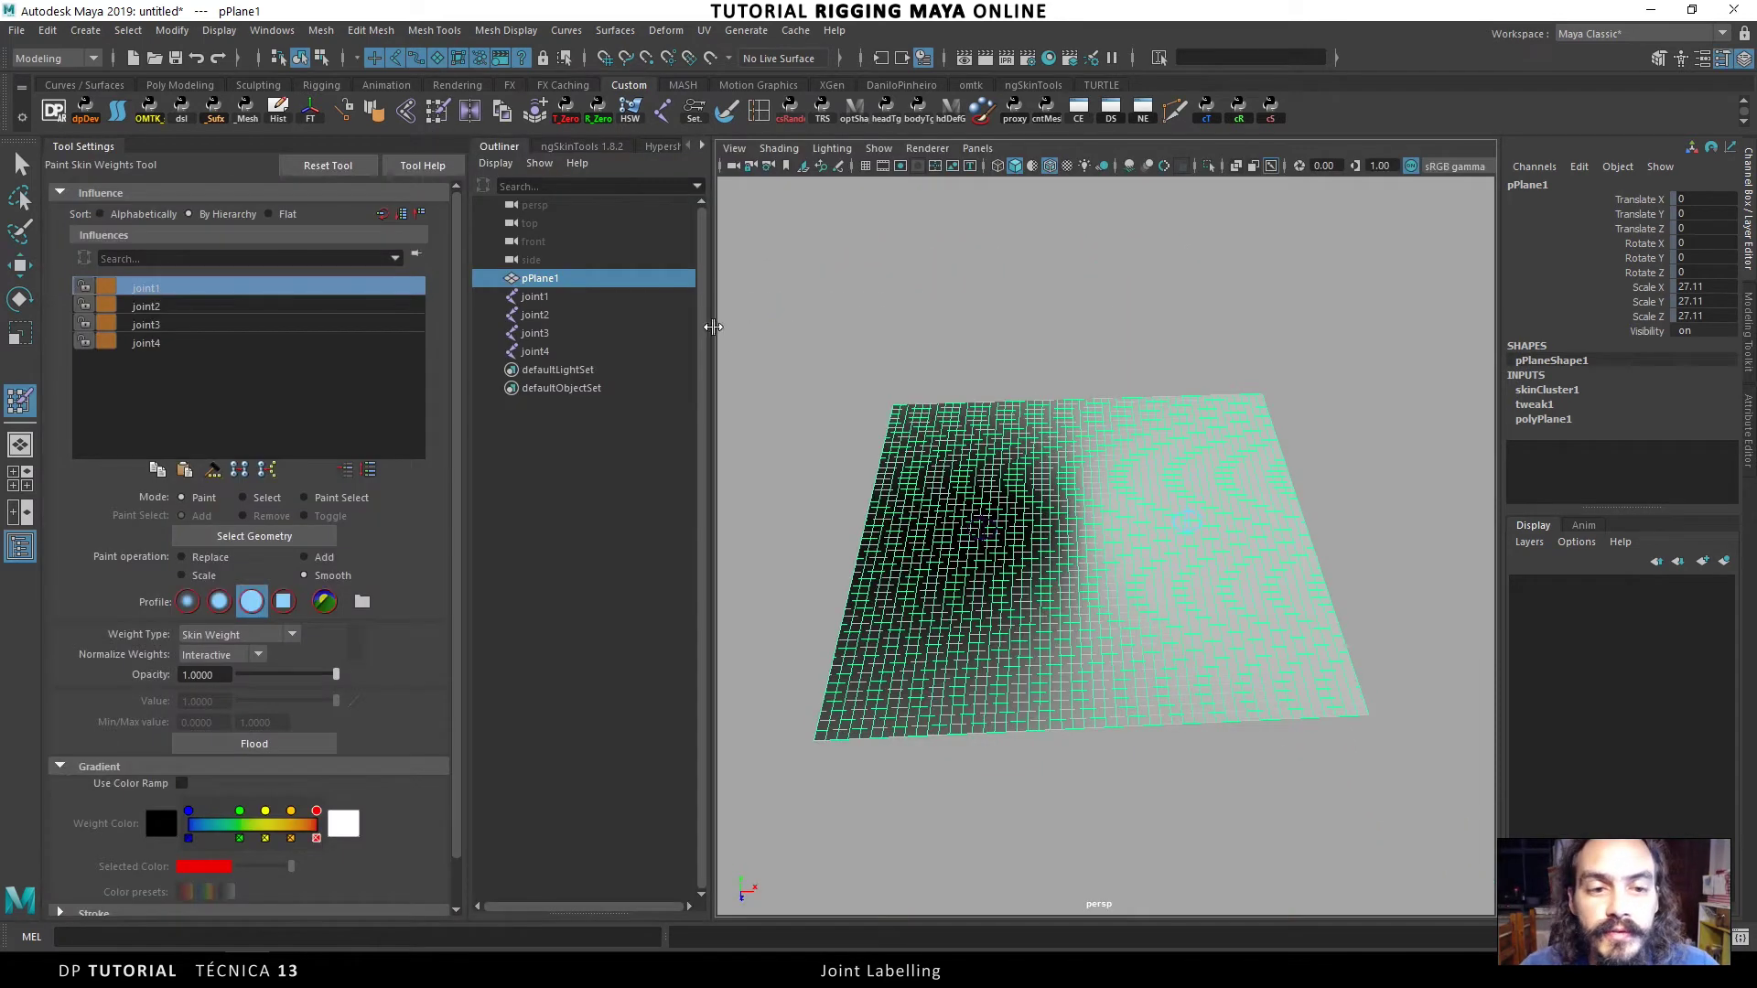
- Paint joint2 full white weight down the plane's right-hand edge strip
left_click(255, 742)
left_click(146, 307)
middle_click_drag(957, 373, 875, 363, "alt")
mouse_move(875, 363)
left_mouse_down("alt")
mouse_move(1070, 404)
mouse_move(1144, 365)
mouse_move(1180, 718)
left_mouse_up("alt")
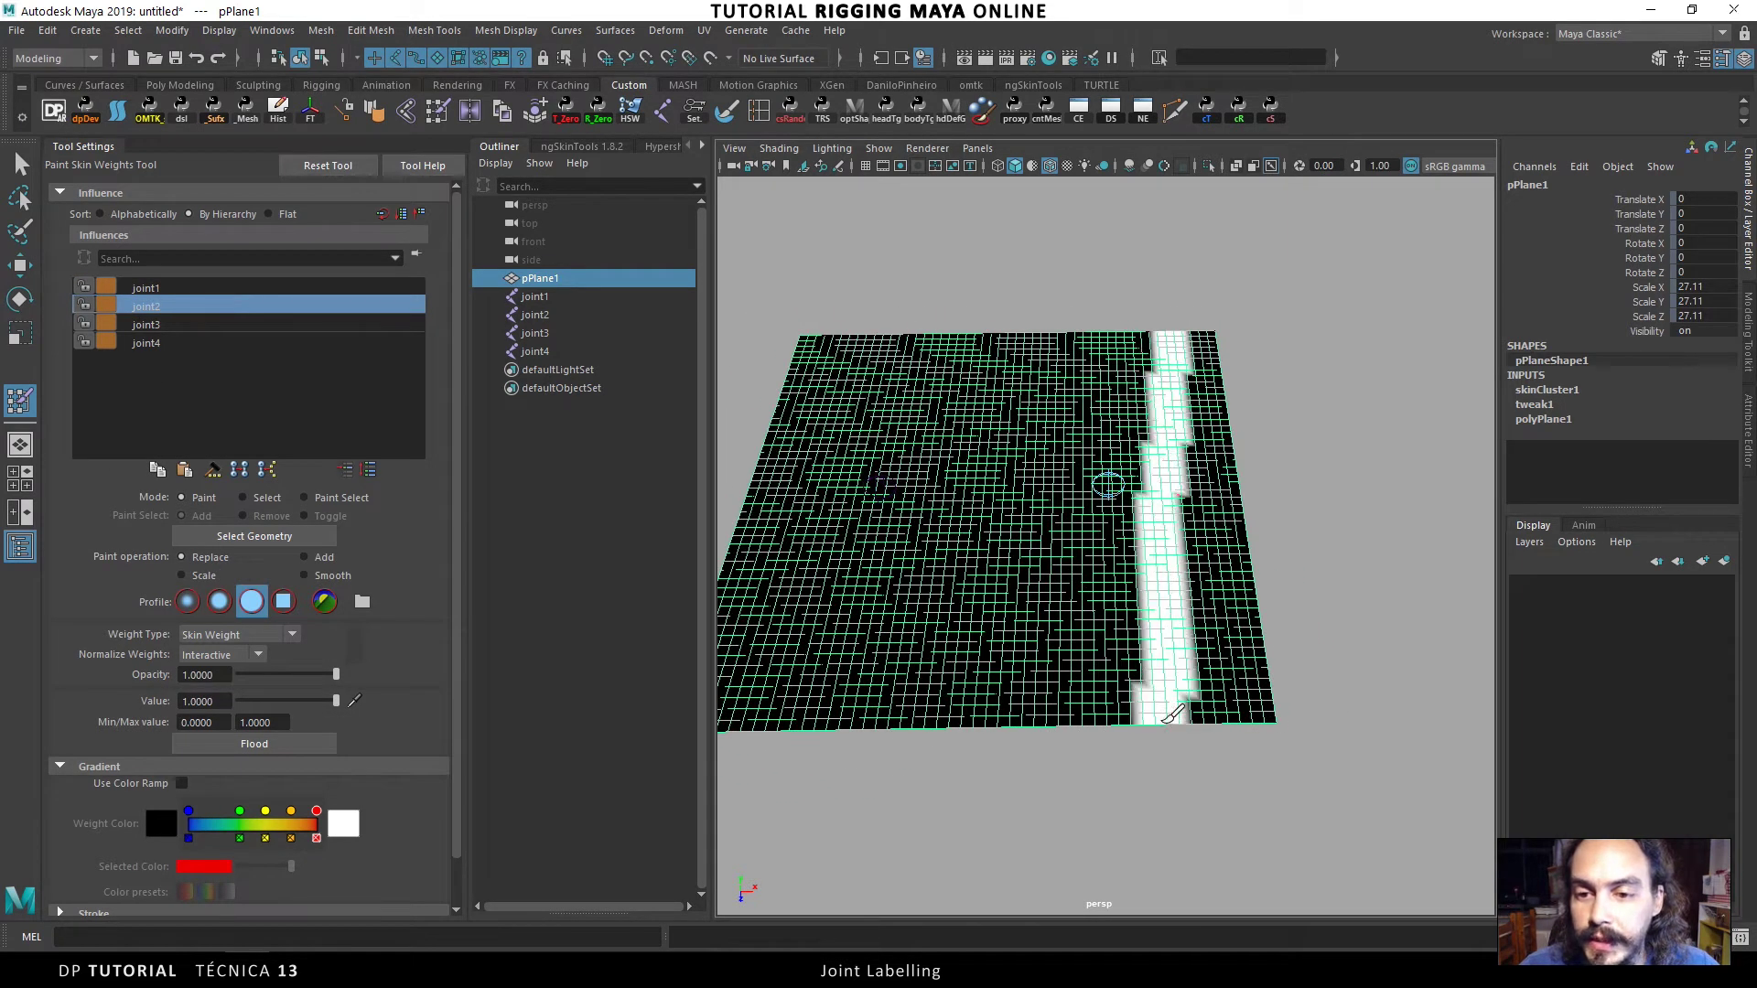
left_click_drag(1170, 311, 1207, 721)
left_click_drag(1198, 339, 1245, 718)
left_click_drag(1226, 398, 1258, 719)
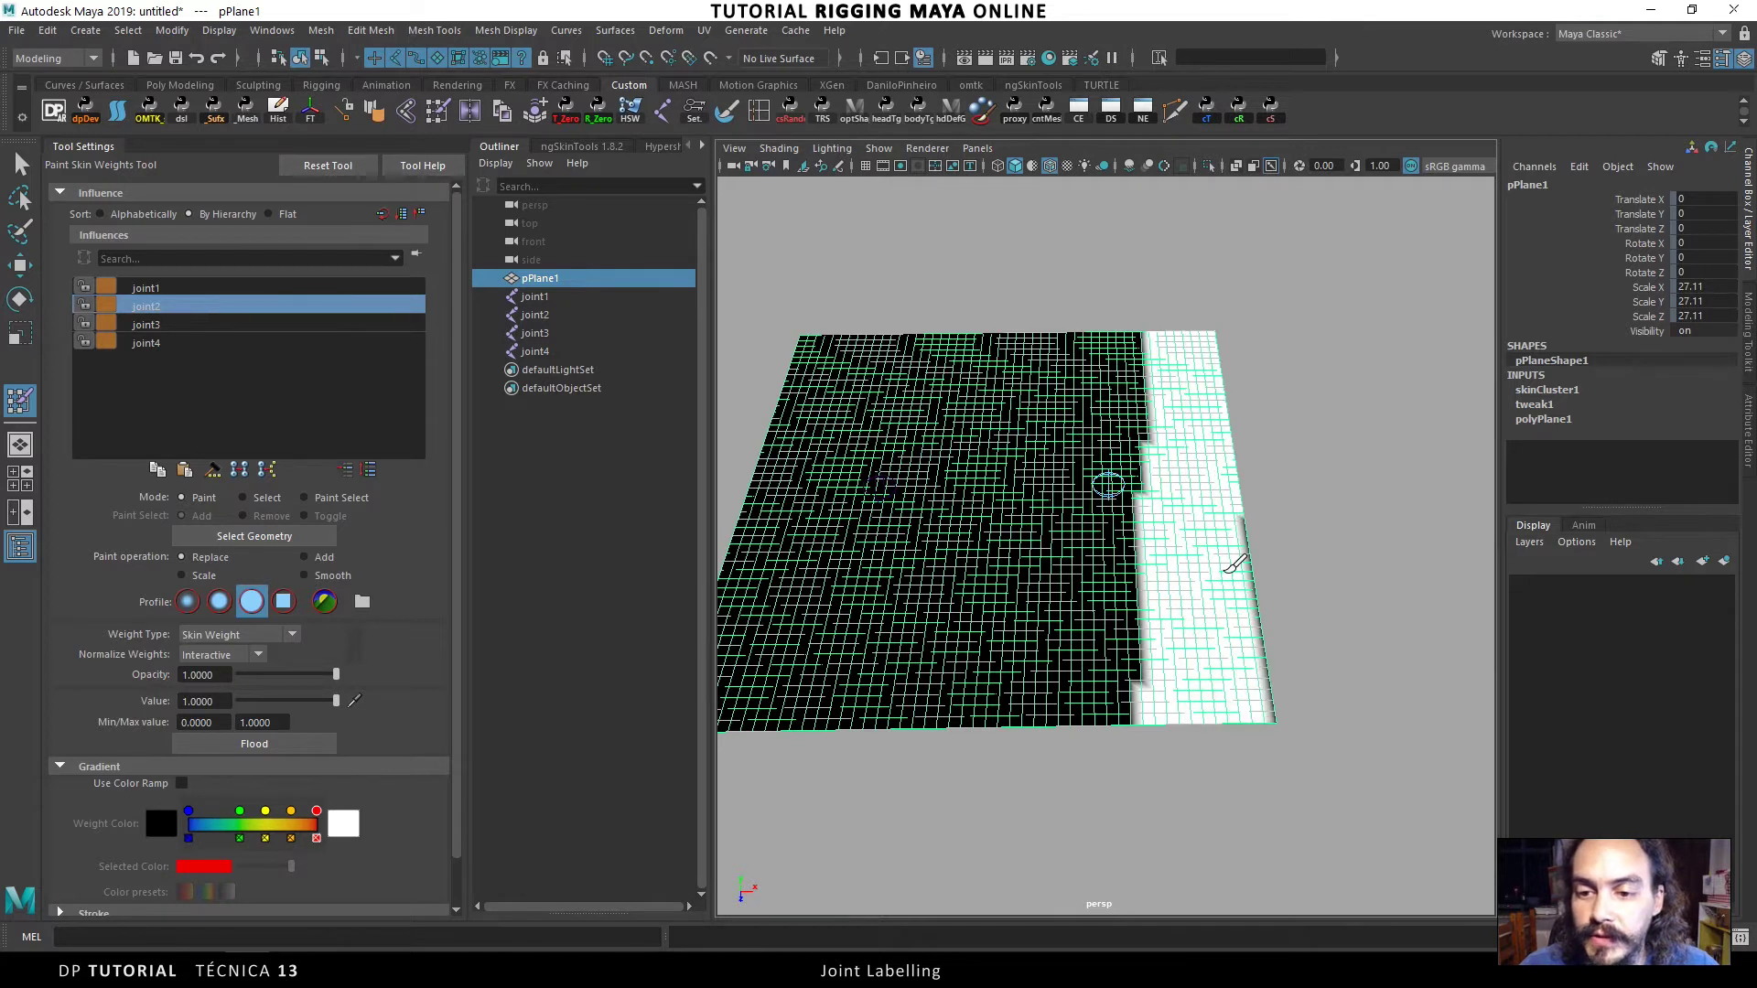
left_click_drag(1239, 531, 1267, 713)
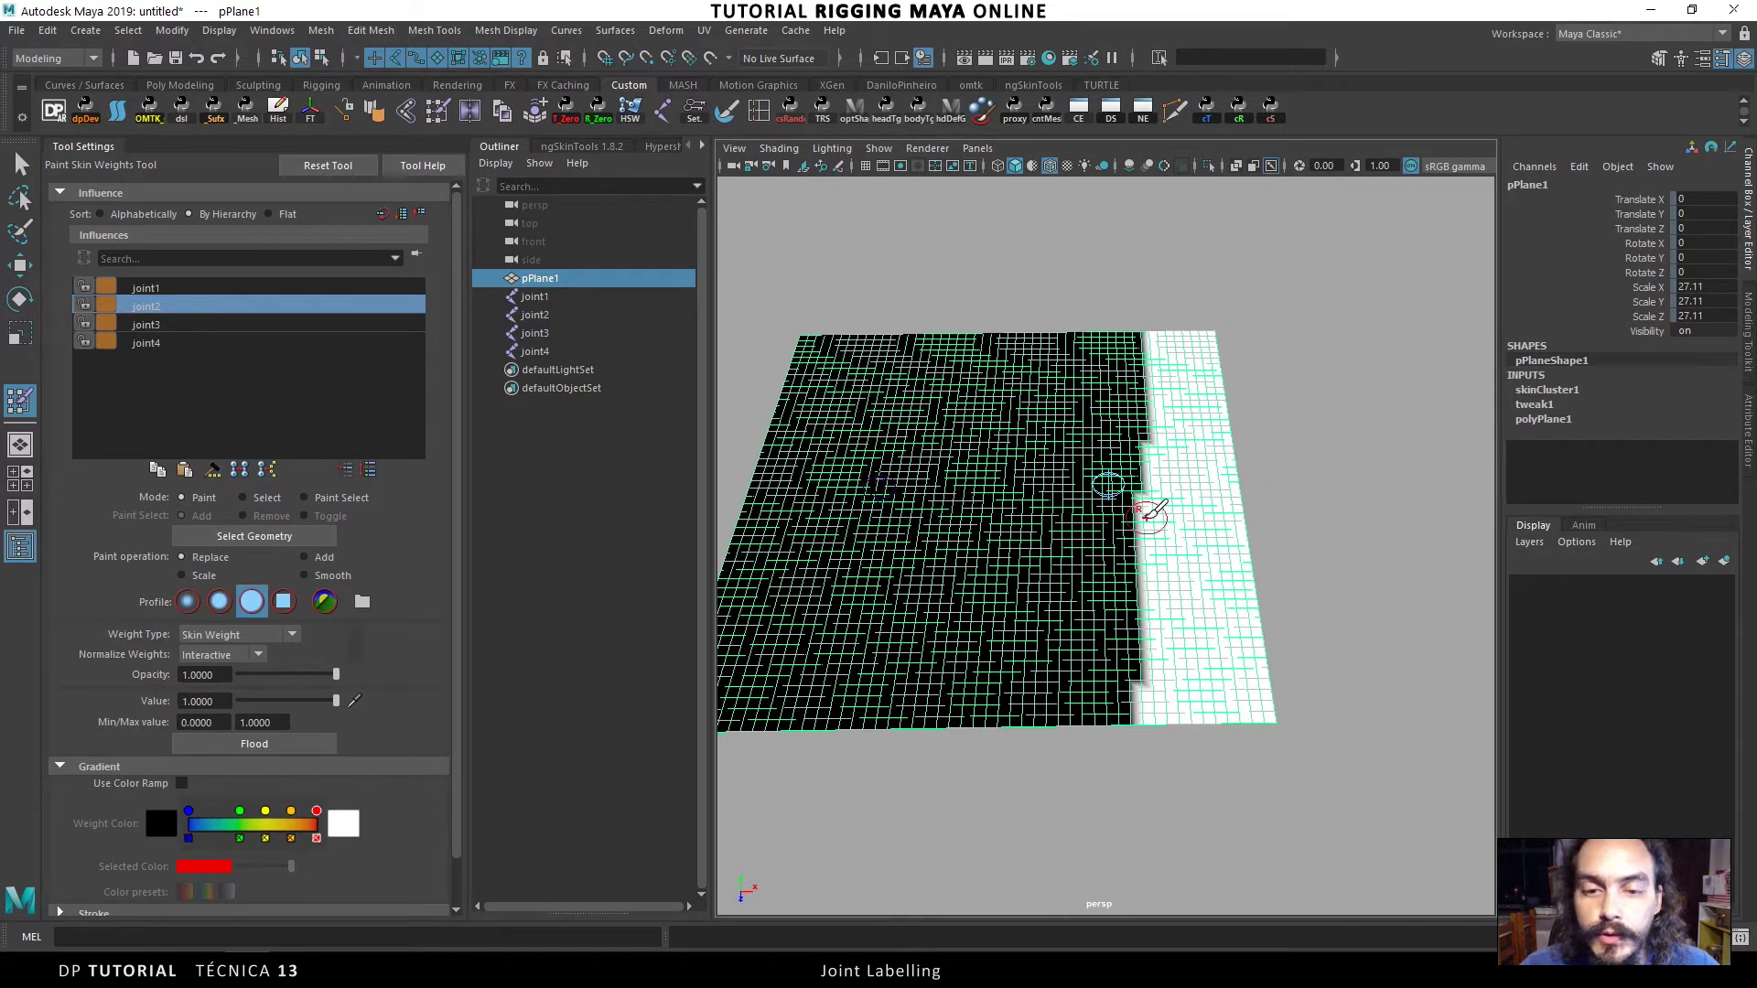
- Compare joint1 and joint2 weight displays, then exit painting with the Move tool
left_click(149, 291)
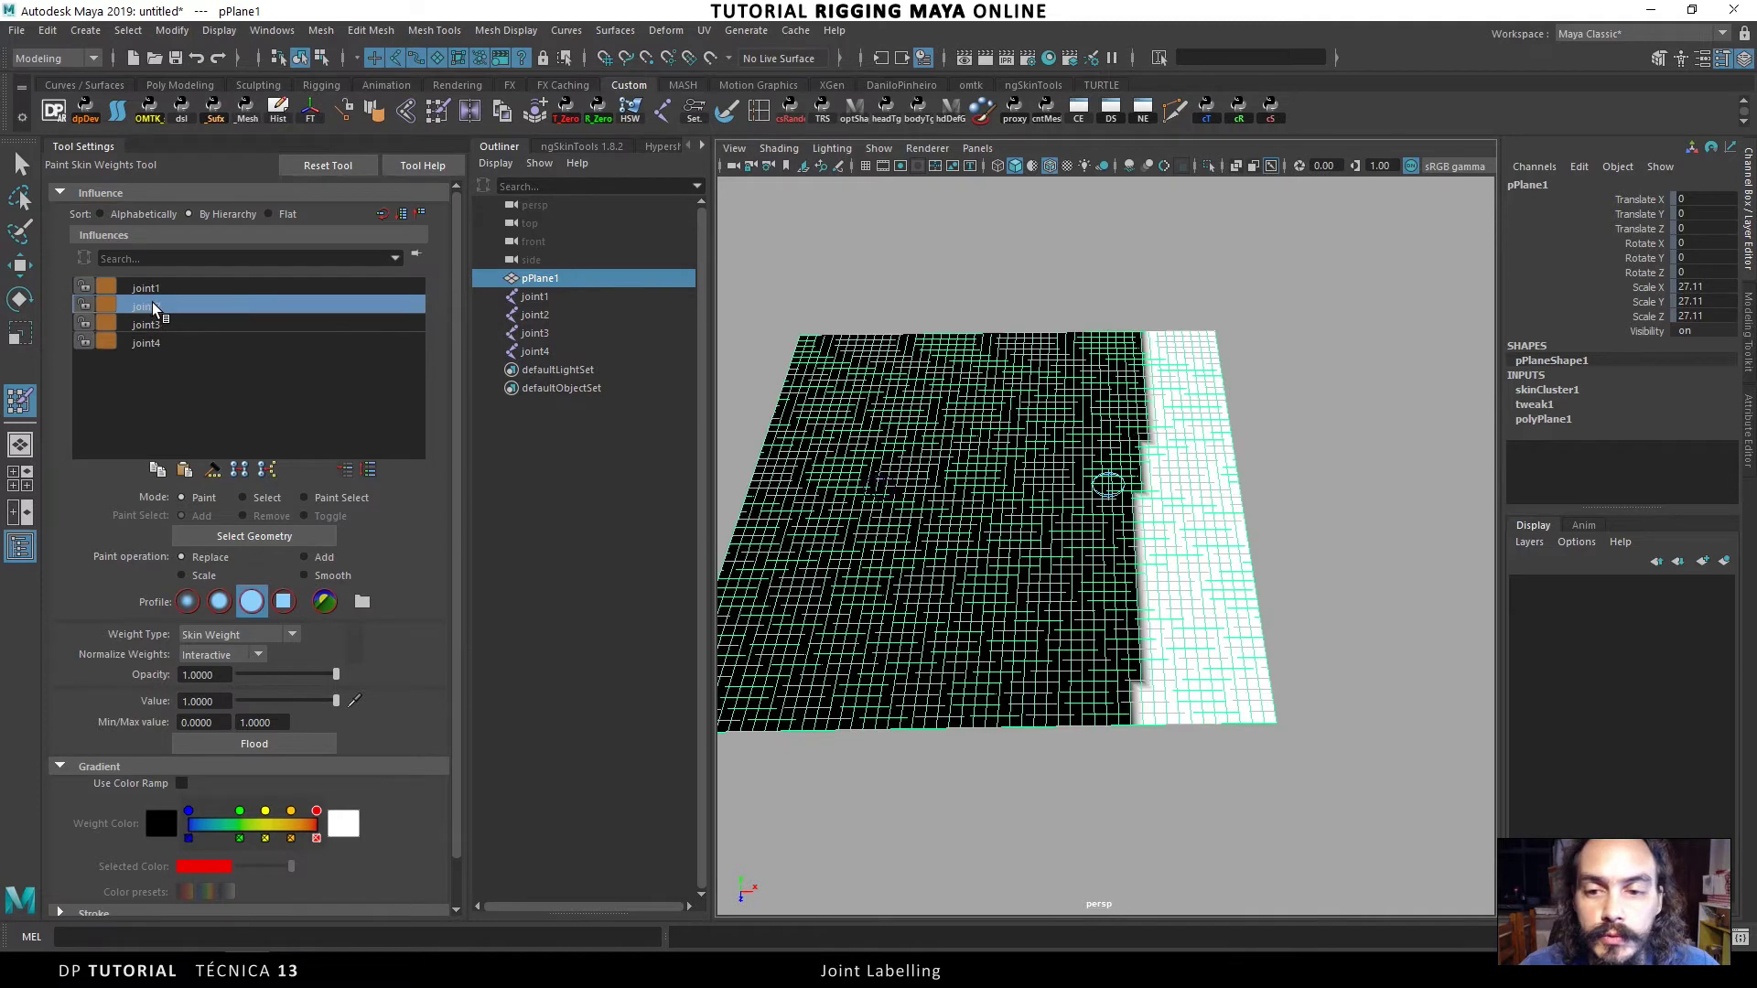
left_click(149, 306)
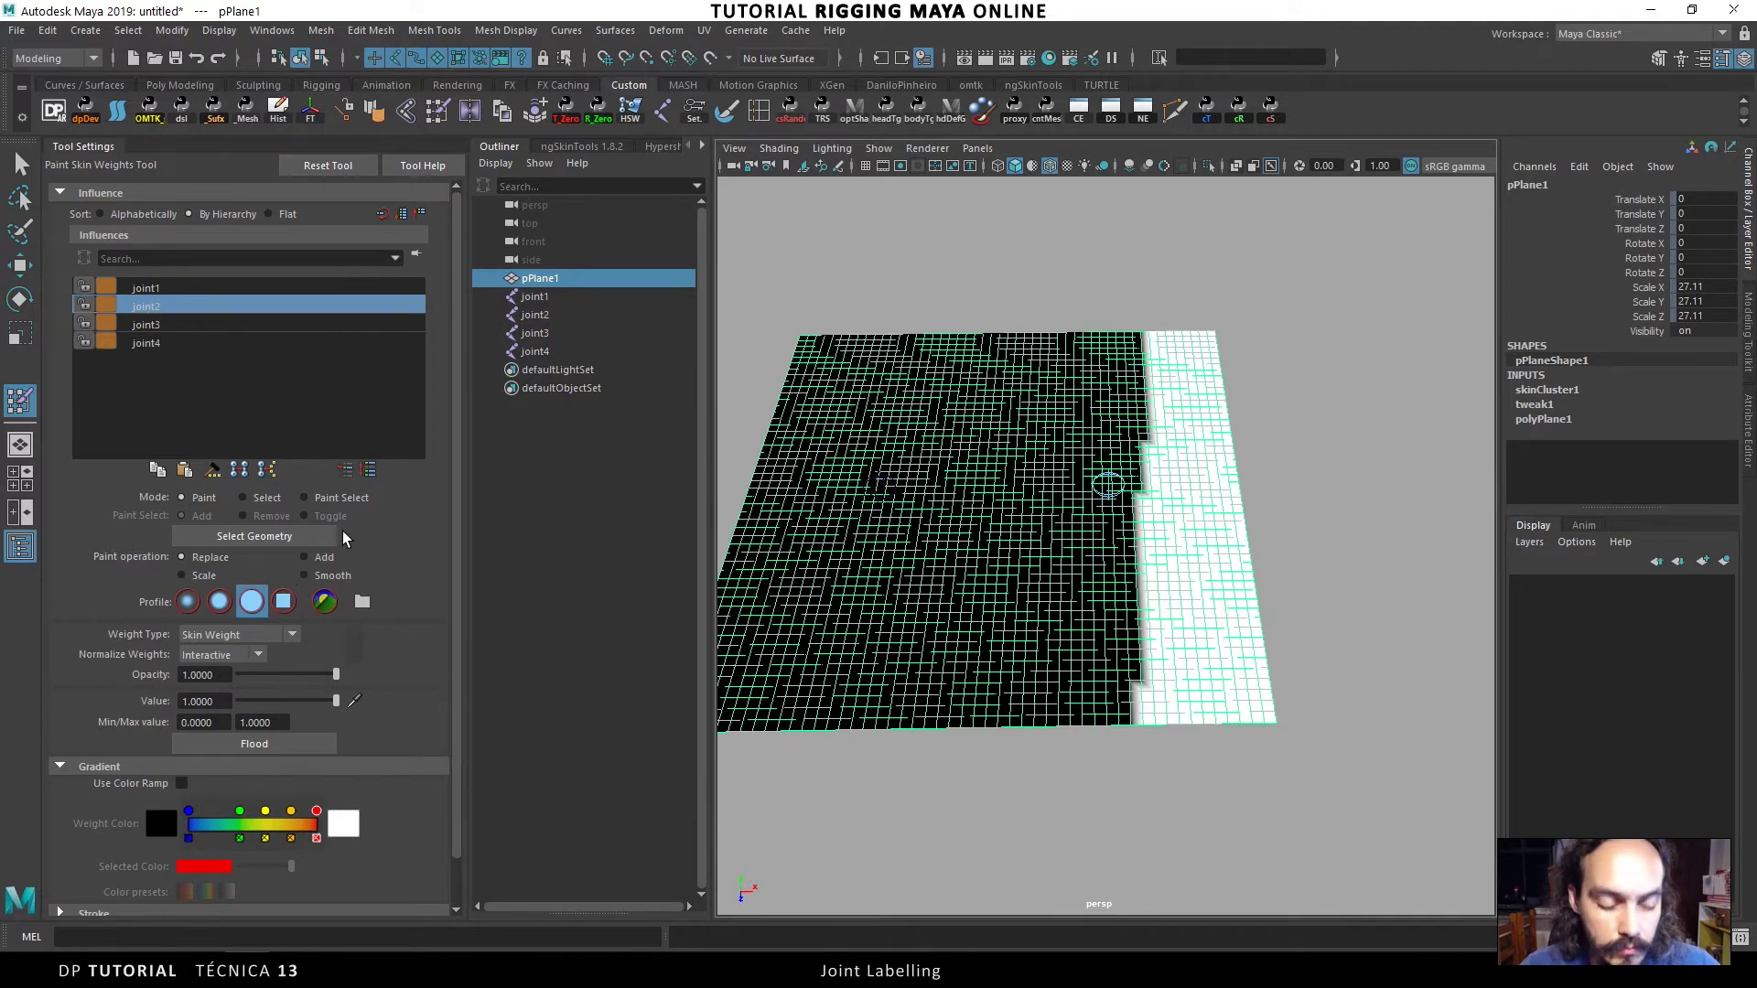
key("w")
left_click(1059, 286)
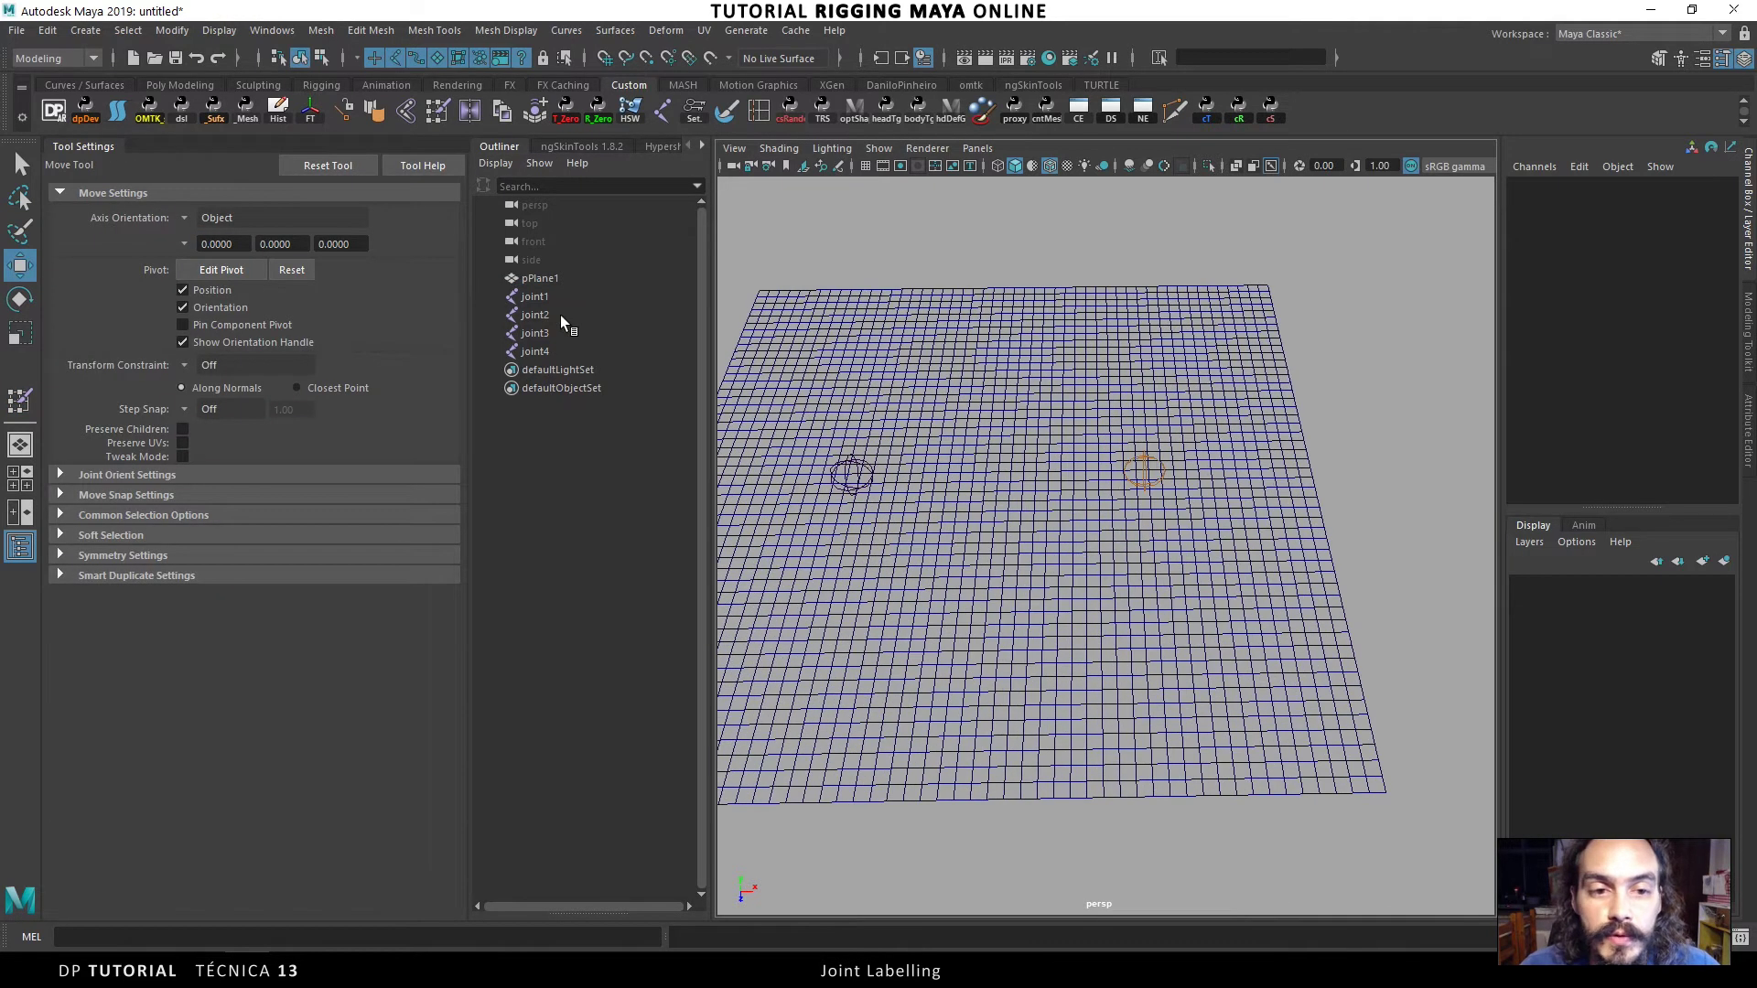
- Raise joint1 and joint2 to test the plane's deformation, undoing each move
left_click(535, 296)
left_click_drag(776, 357, 1043, 366, "alt")
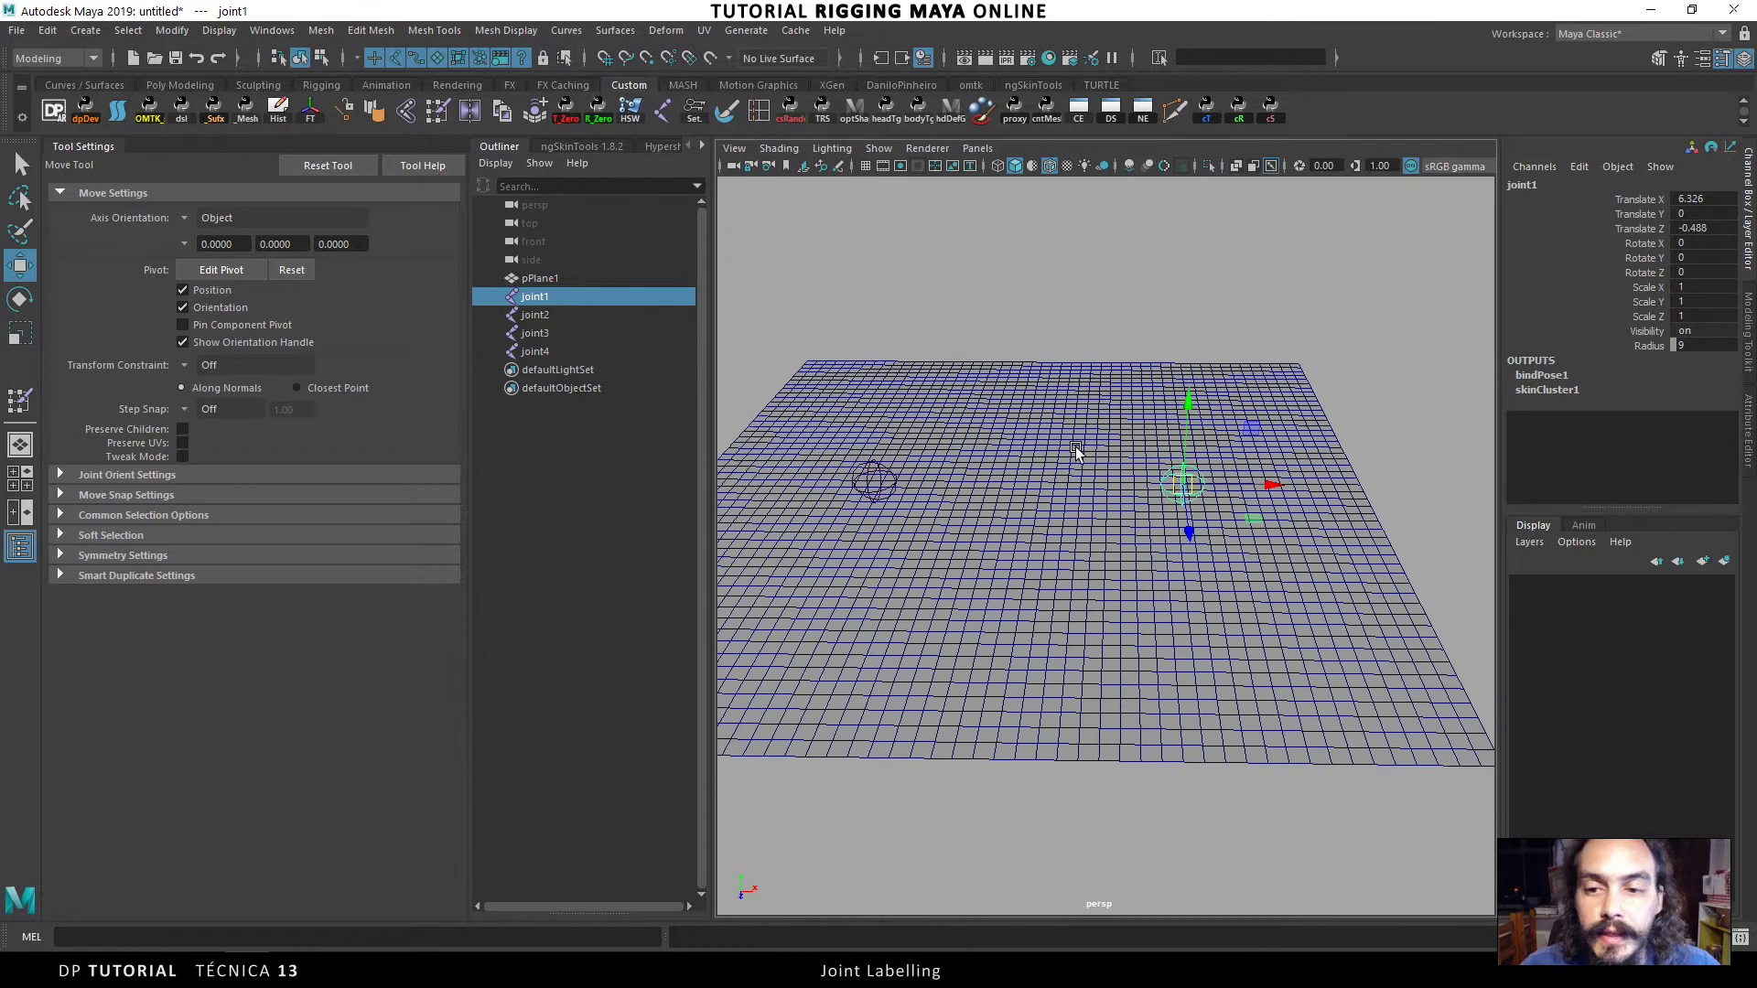
left_click_drag(1249, 426, 1249, 378)
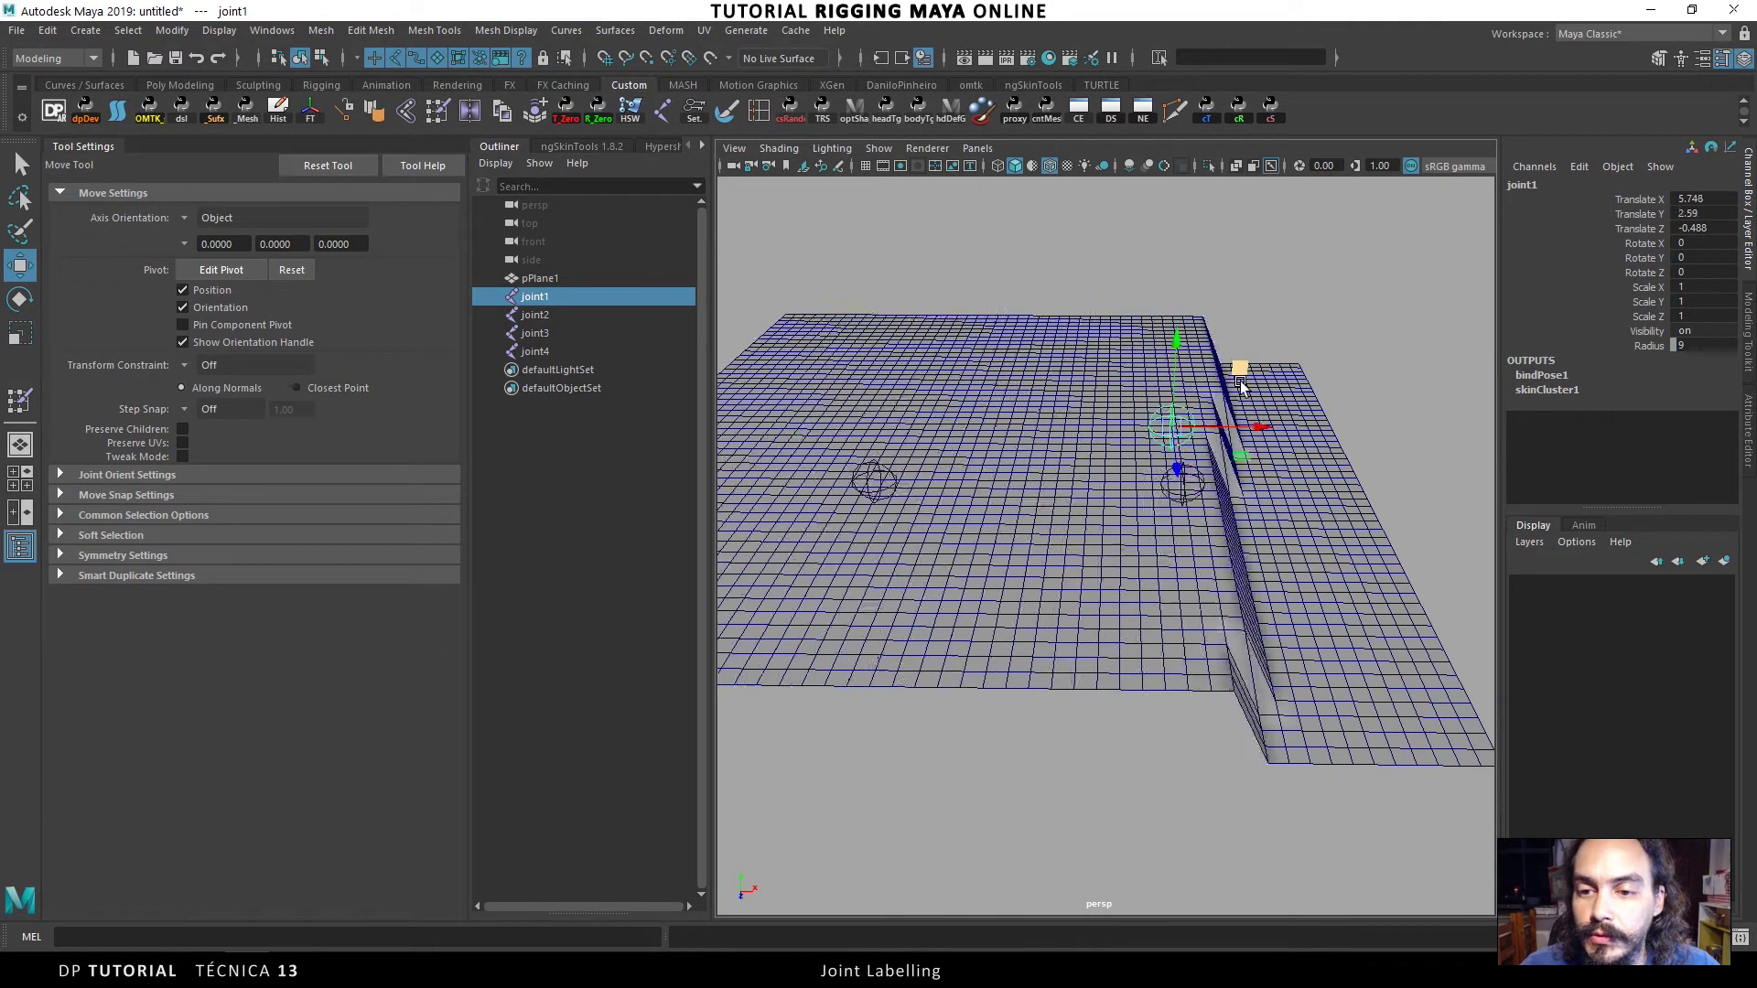
key("ctrl+z")
left_click(540, 315)
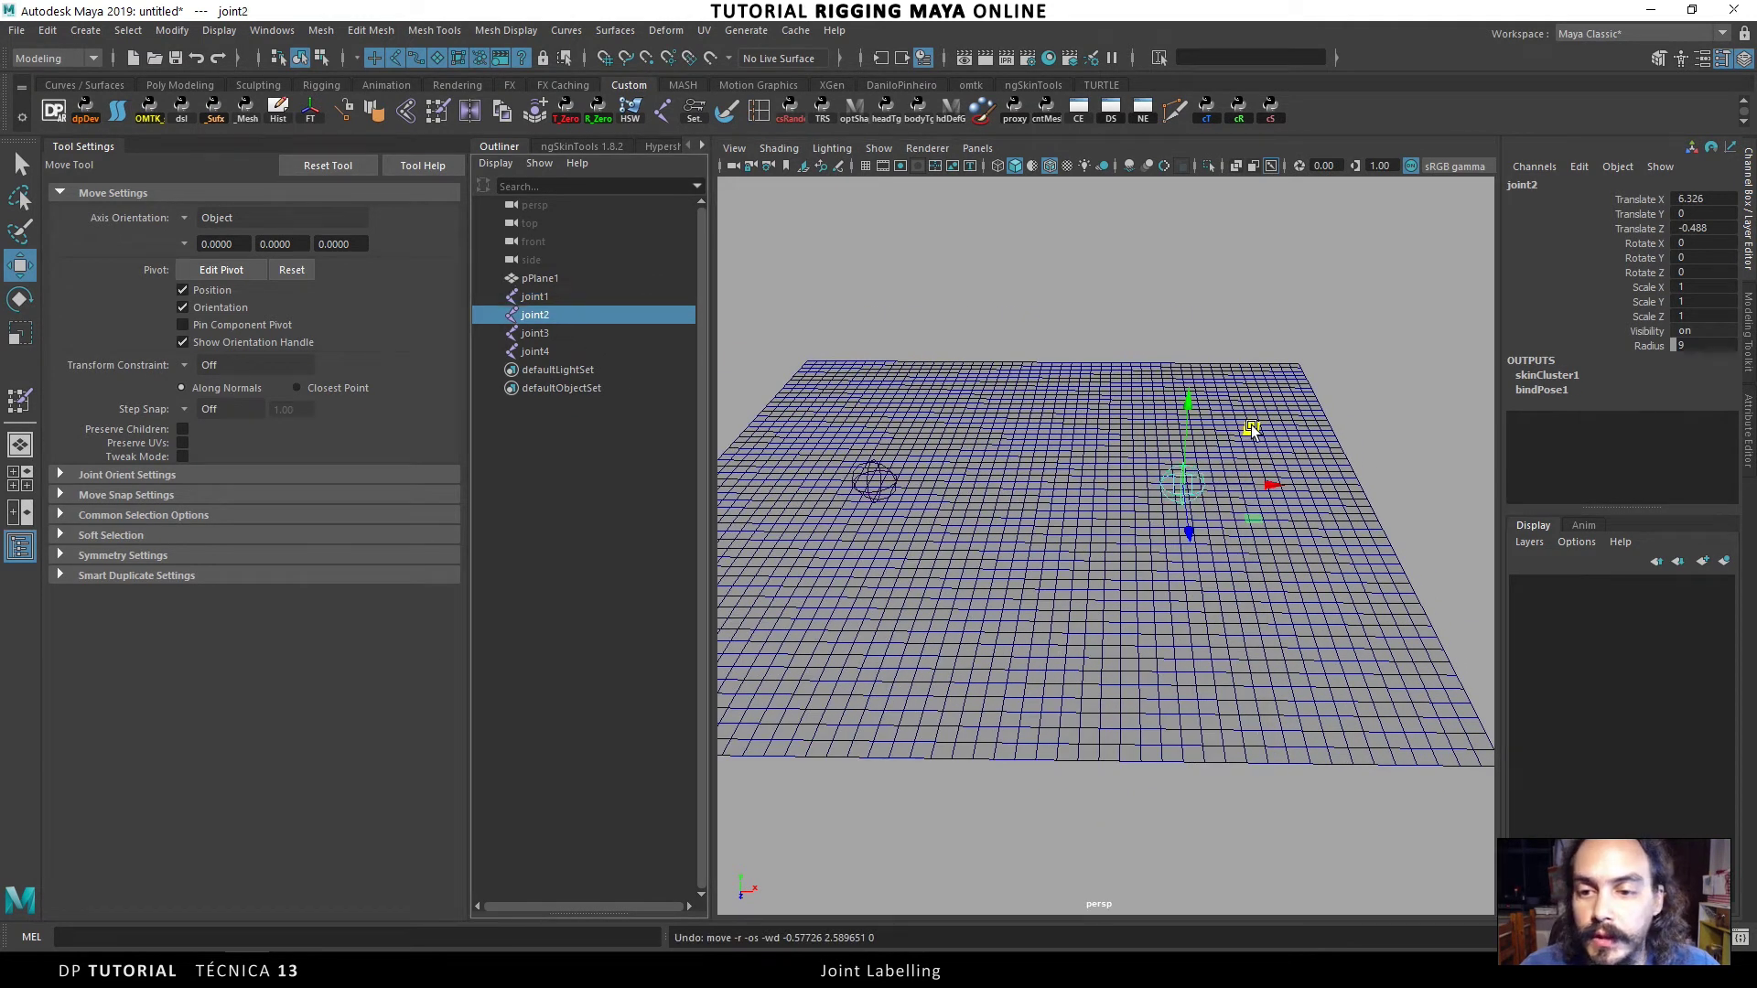
left_click_drag(1251, 428, 1264, 382)
key("ctrl+z")
- Select pPlane1 and switch to the Rigging menu set
left_click(1060, 419)
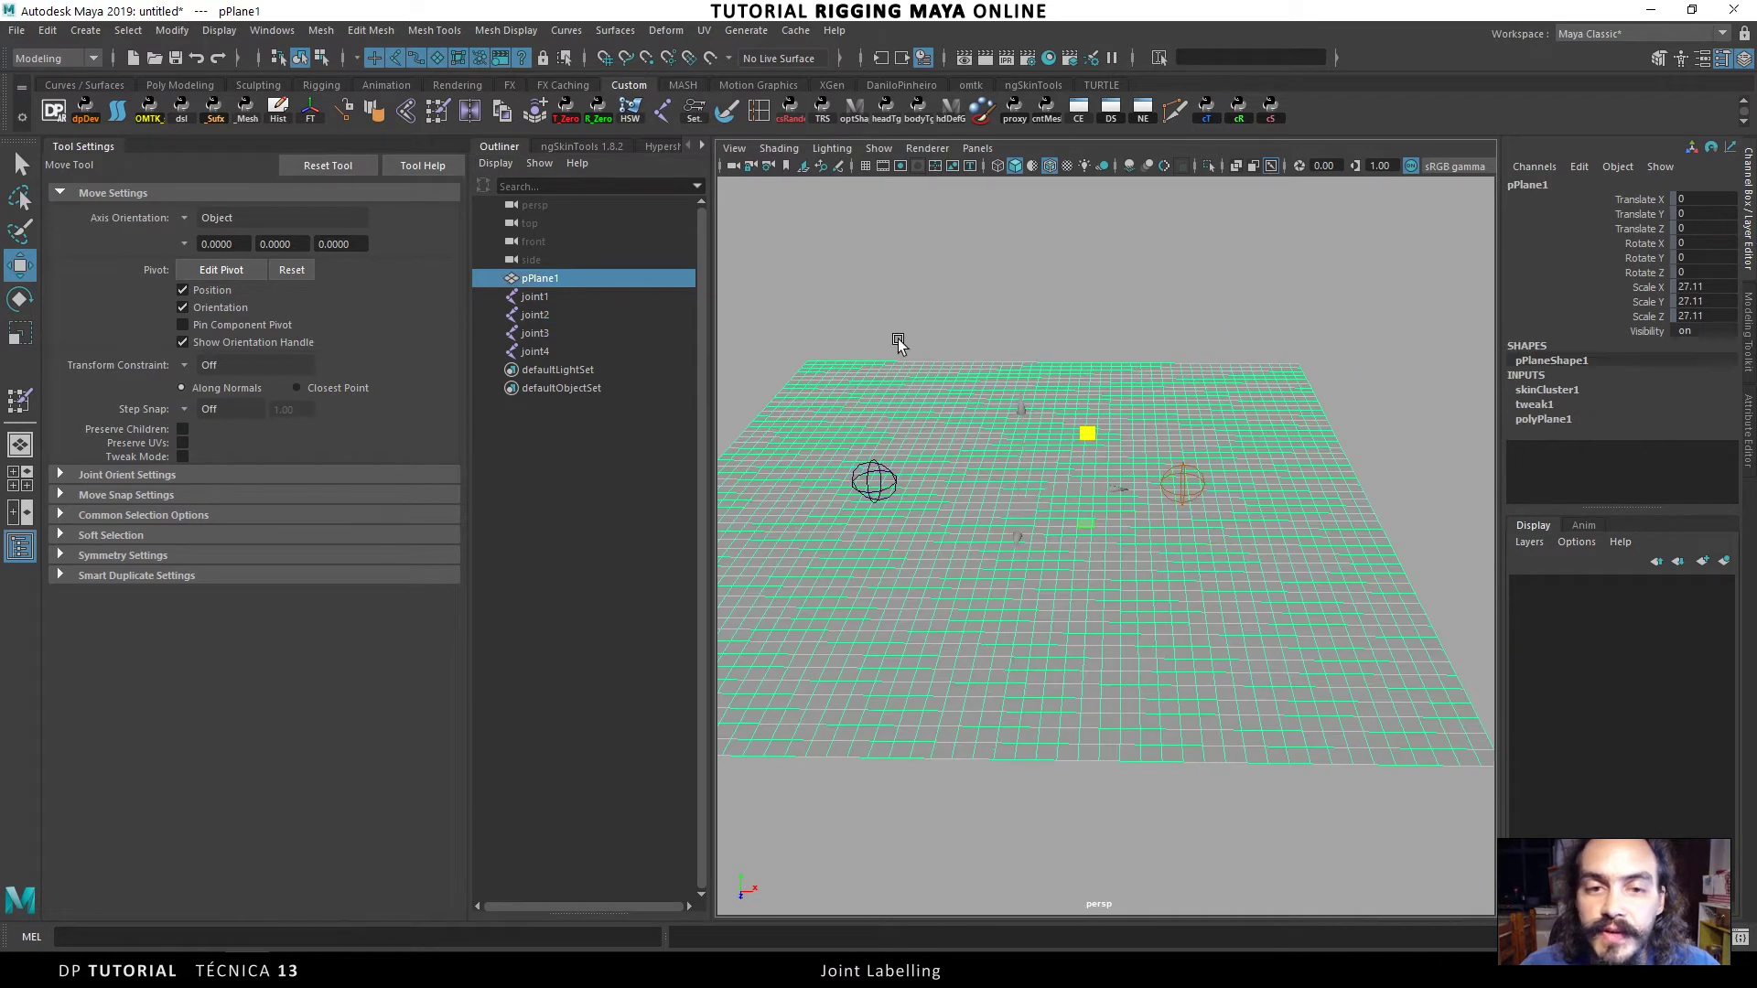
left_click(55, 58)
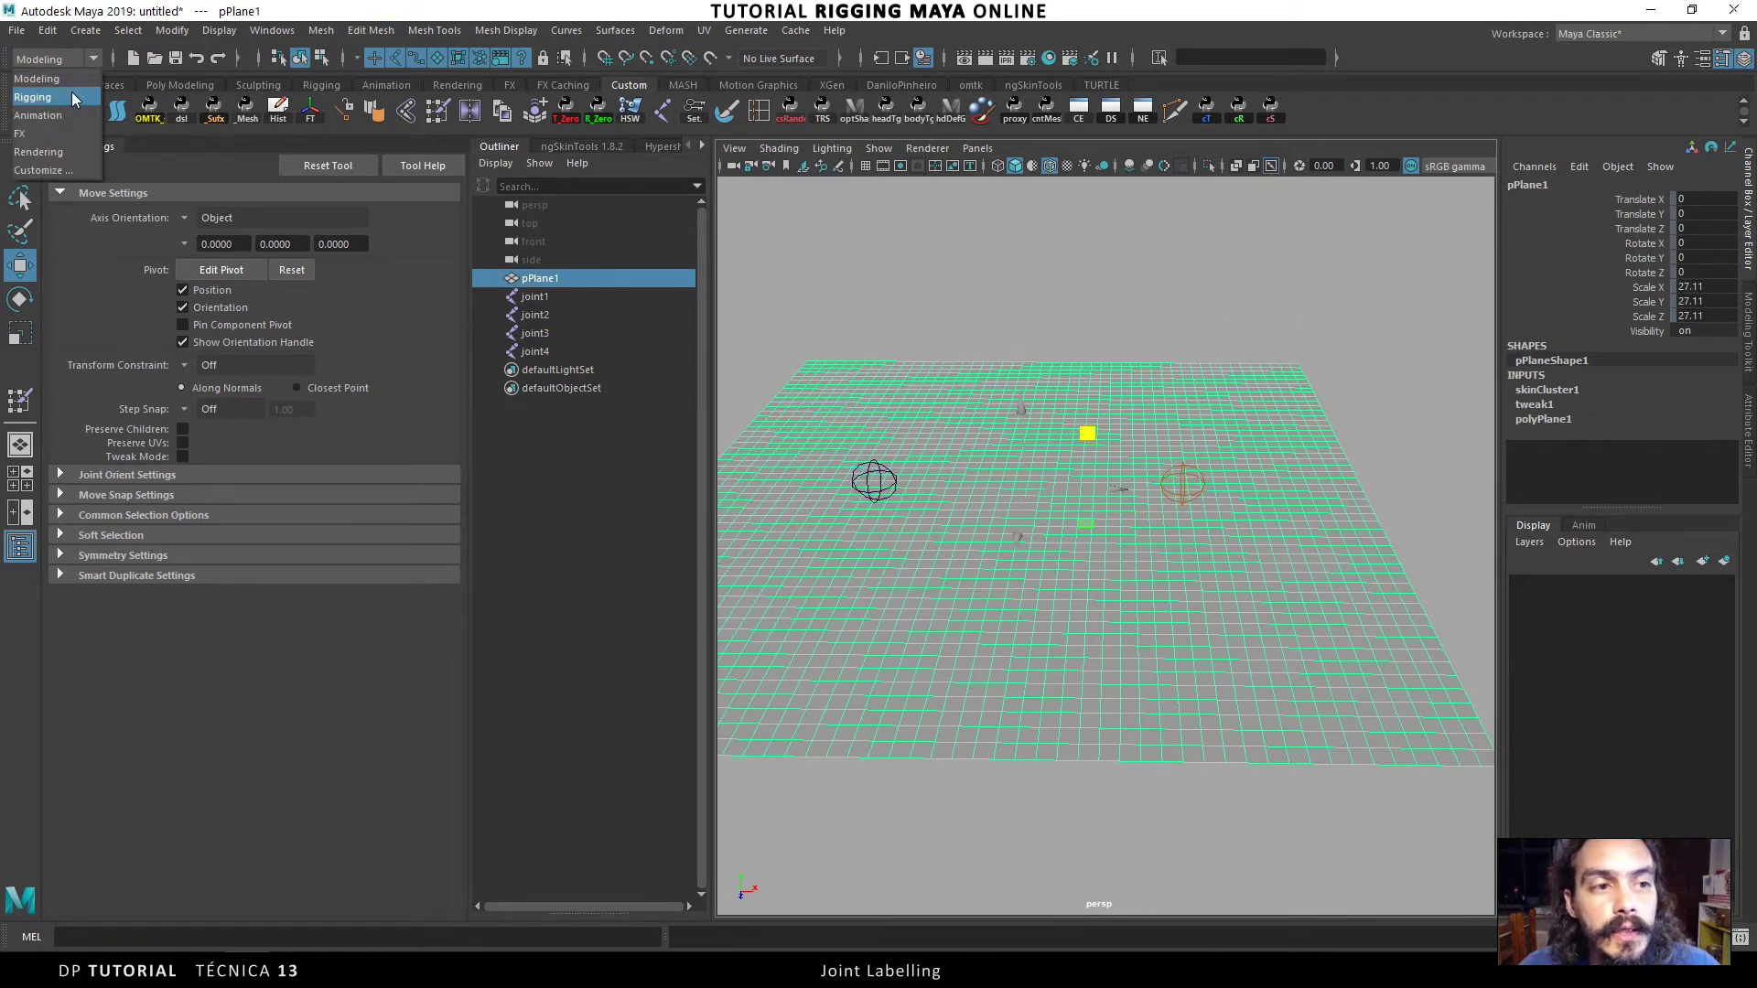
left_click(41, 95)
- Open Mirror Skin Weights options, reset them to defaults, and move the dialog aside
left_click(374, 32)
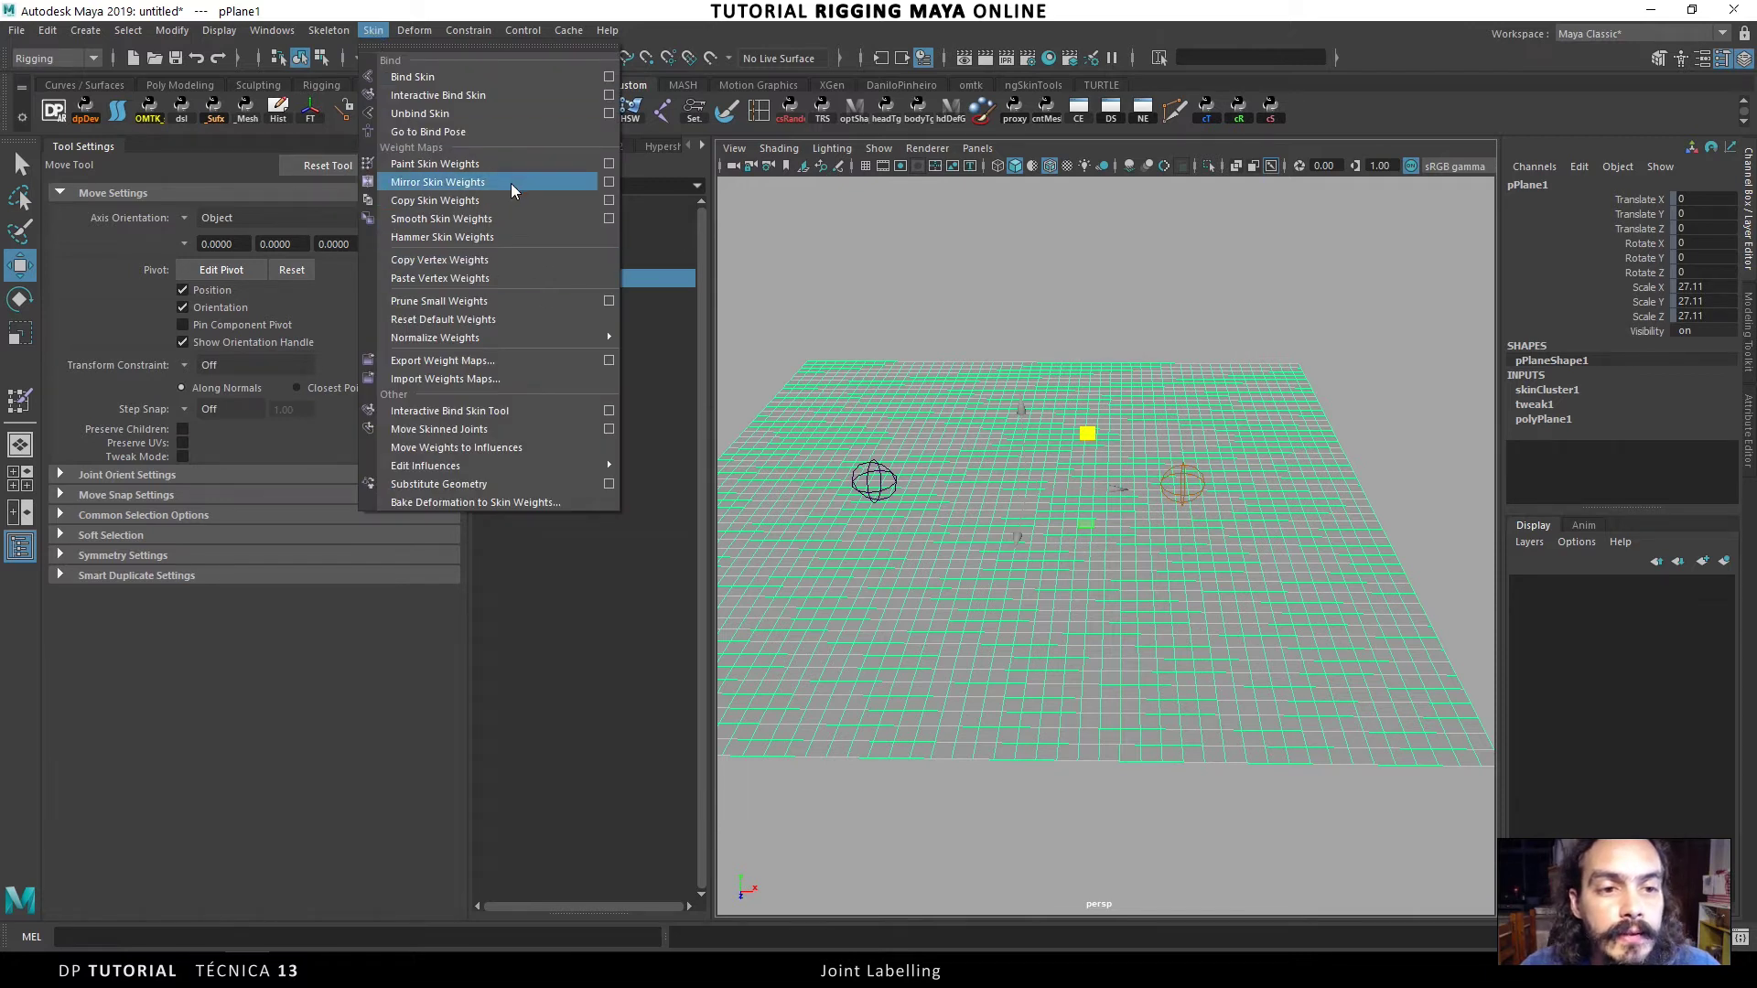
left_click(608, 182)
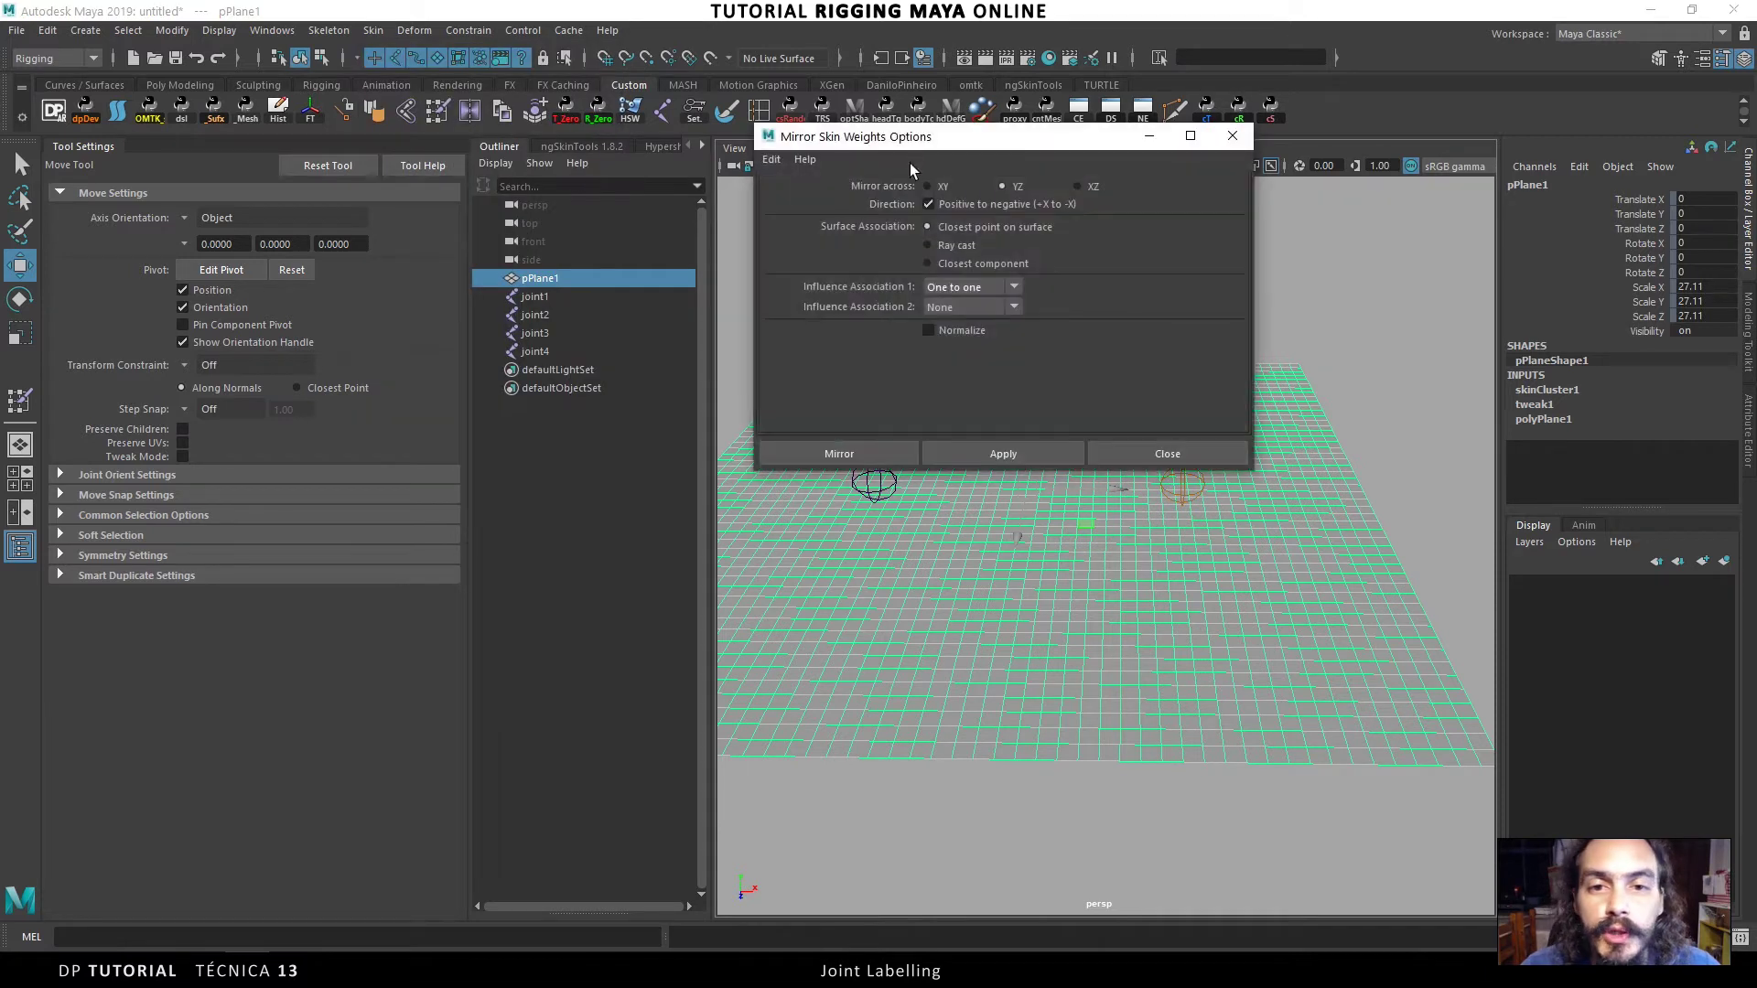
left_click_drag(909, 136, 668, 99)
left_click(531, 121)
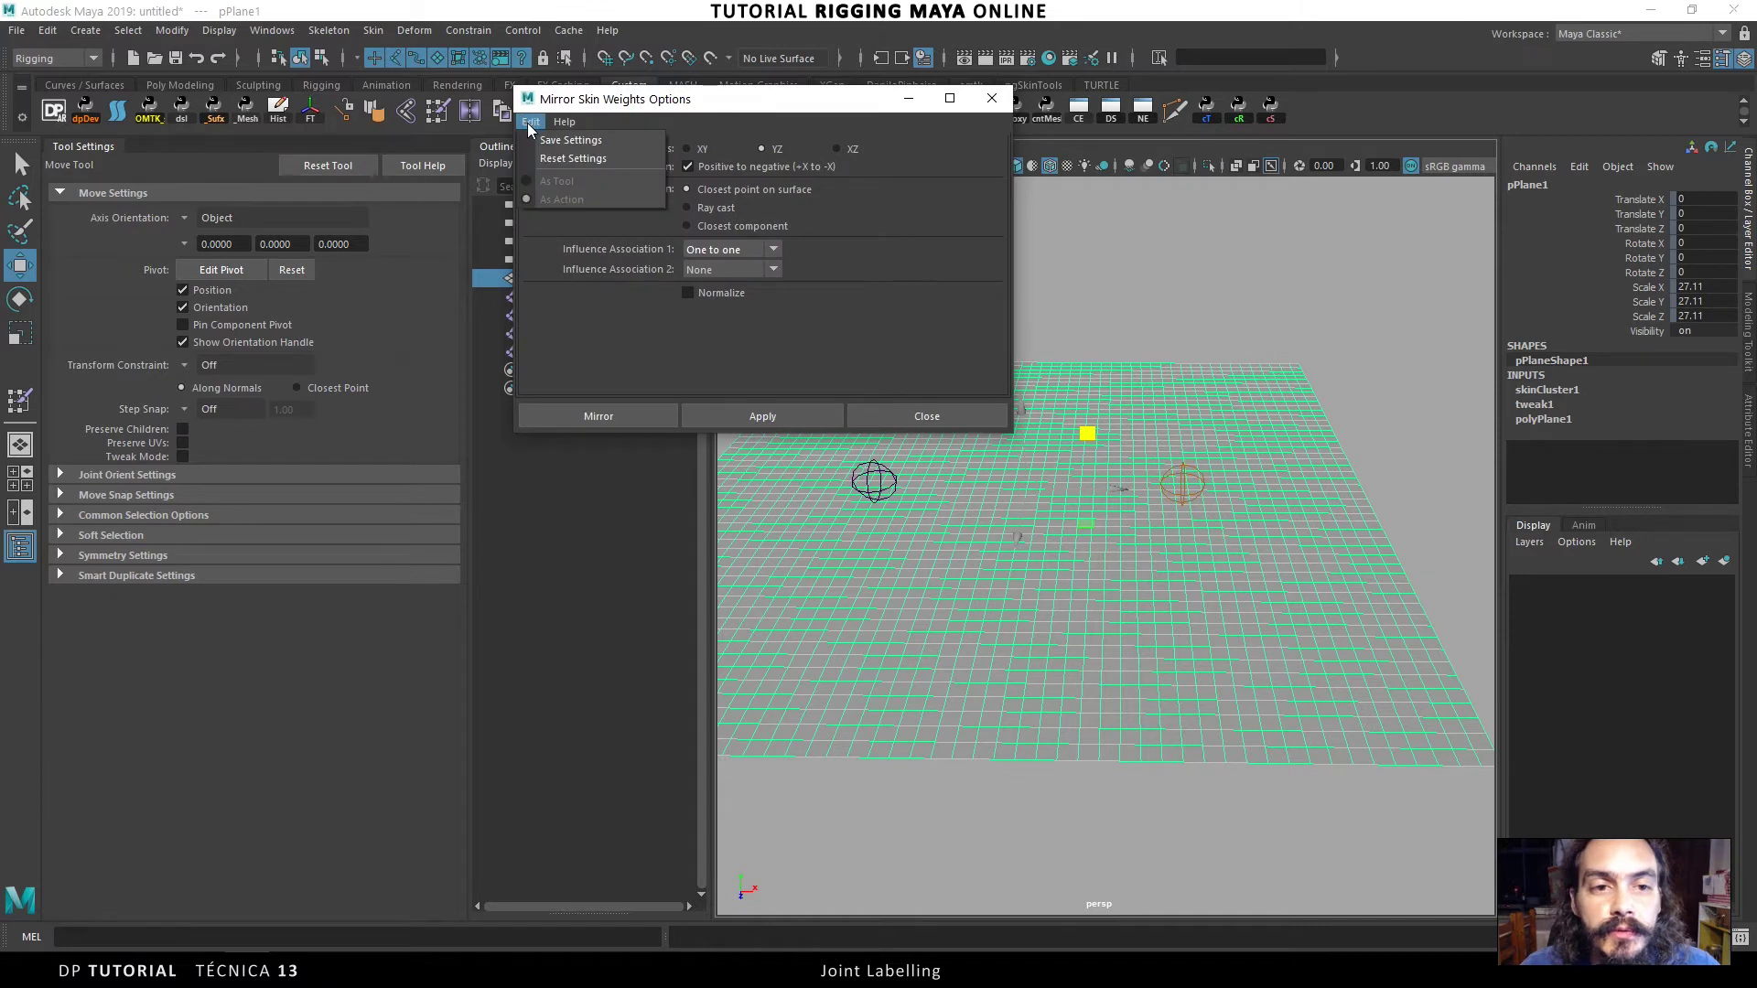
left_click(560, 159)
left_click_drag(755, 98, 463, 100)
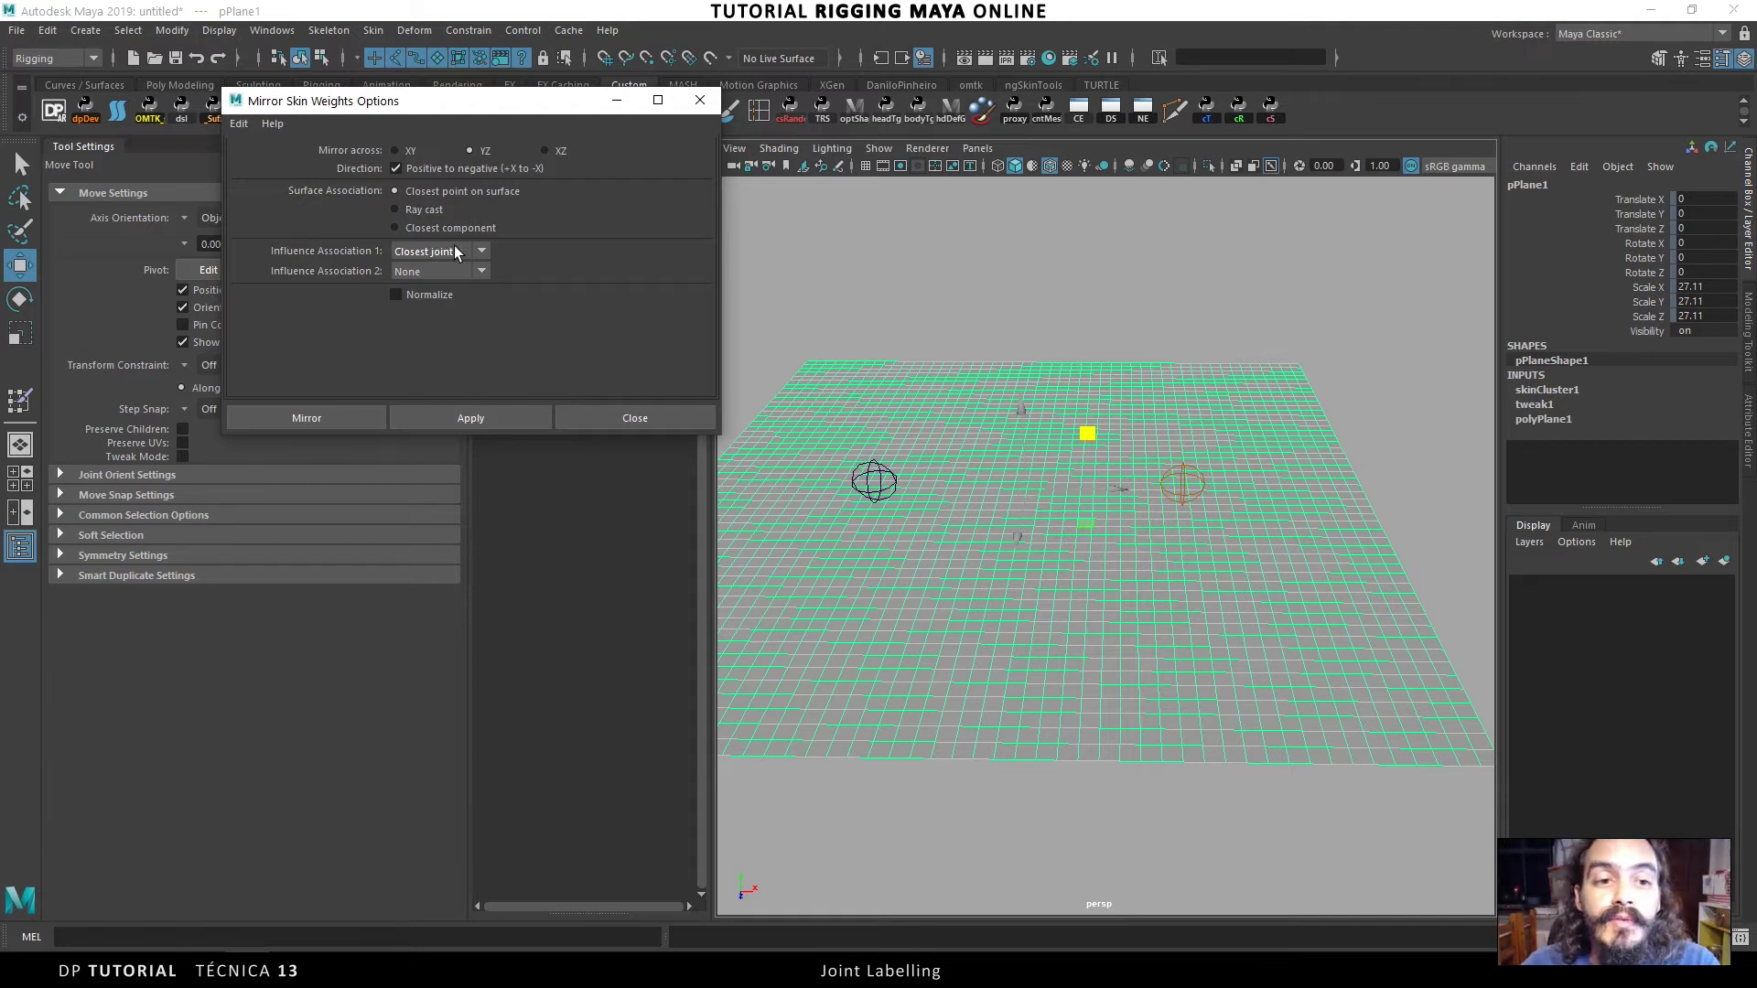
- Apply the skin weight mirror and move the options window lower
left_click(458, 421)
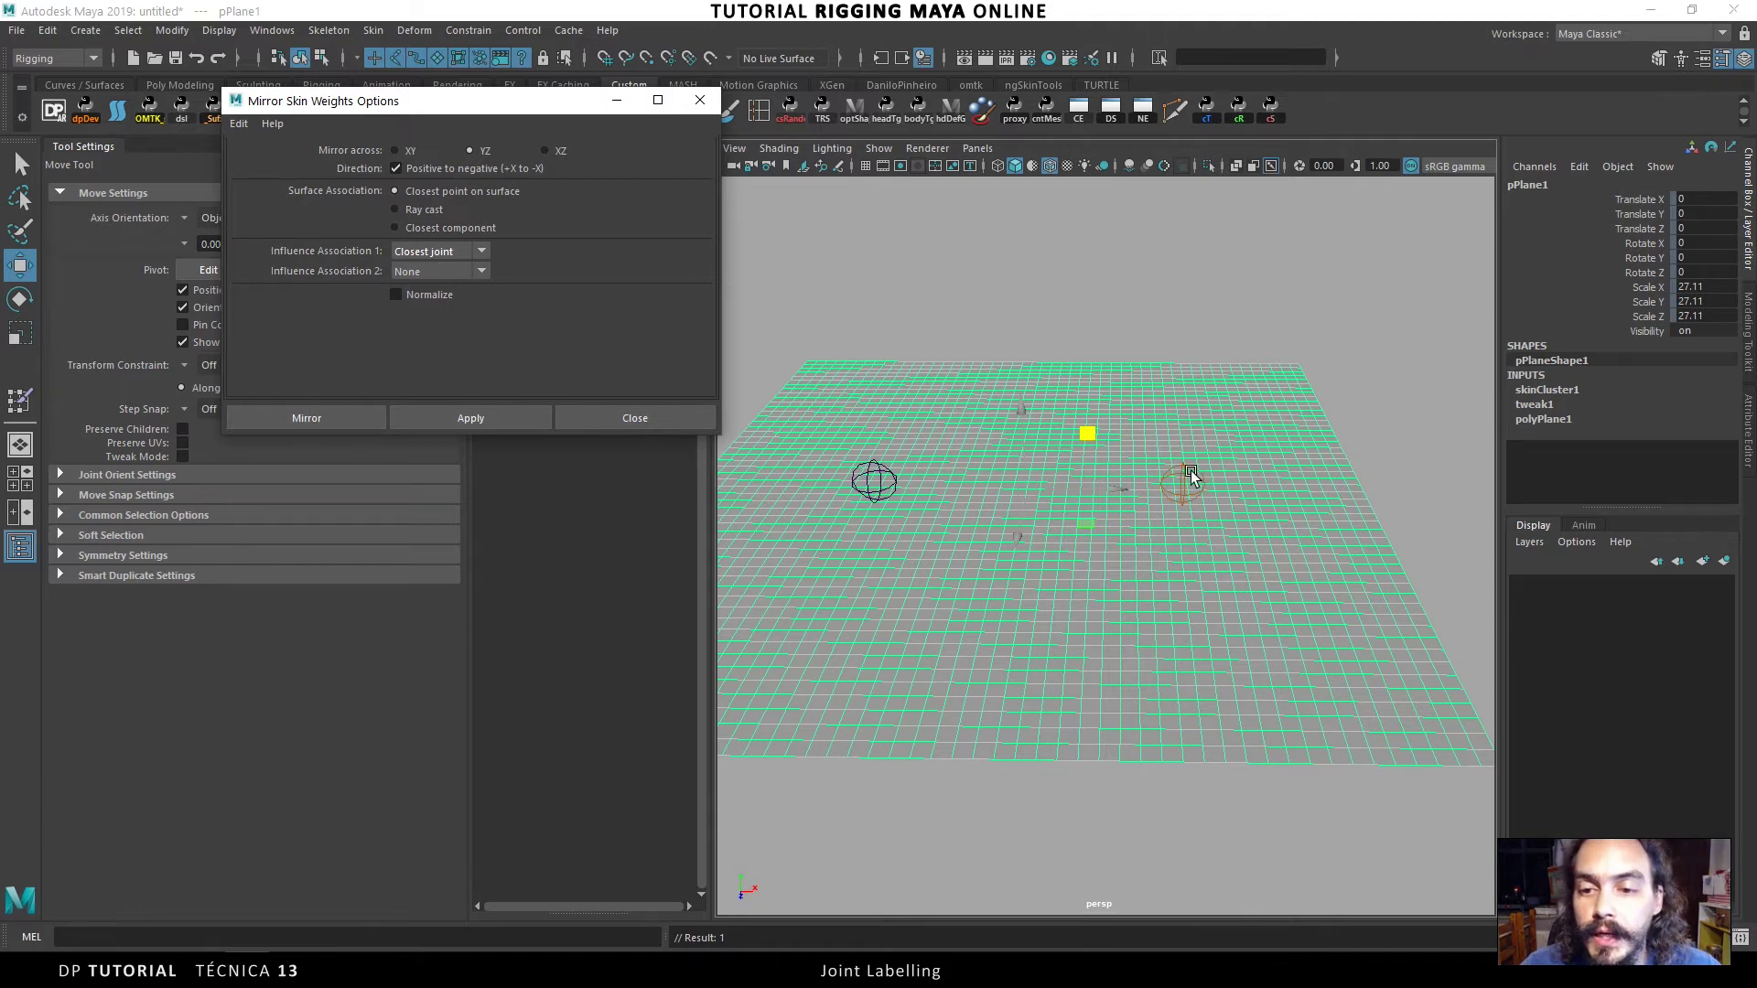
left_click_drag(509, 108, 459, 126)
left_click_drag(338, 423, 348, 504)
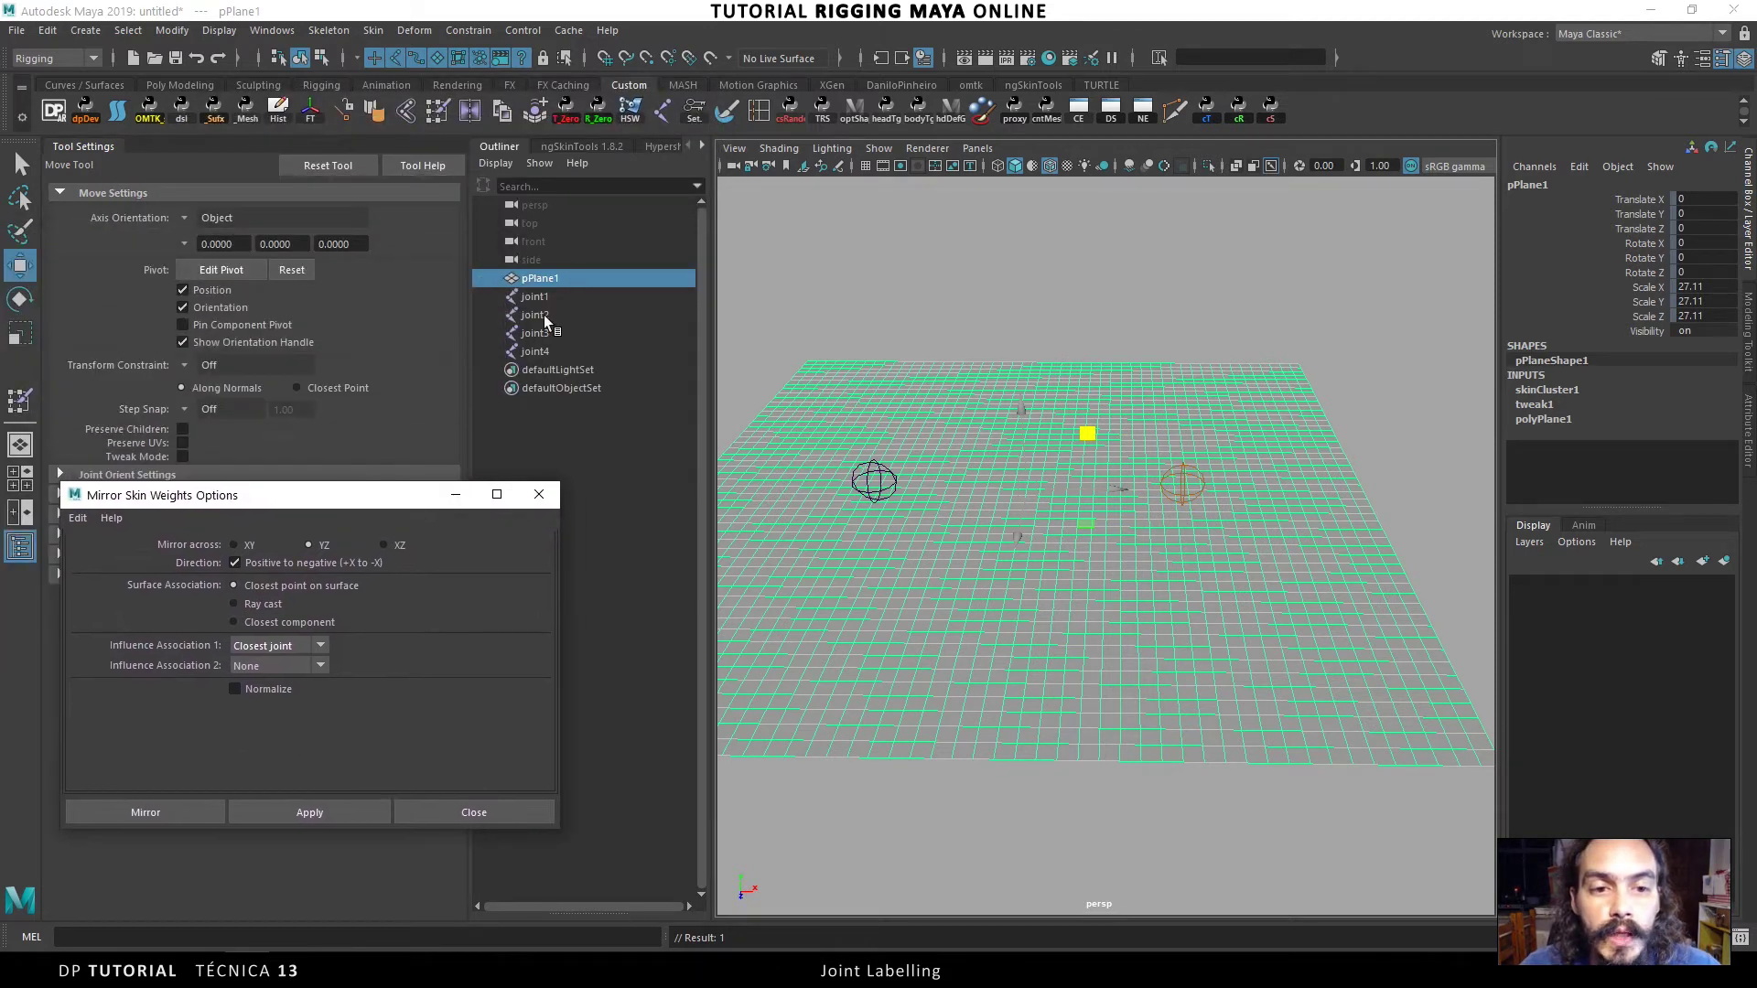
- Test-raise joint1, joint2 and joint3, undoing each move
left_click(536, 296)
left_click_drag(1250, 432, 1247, 393)
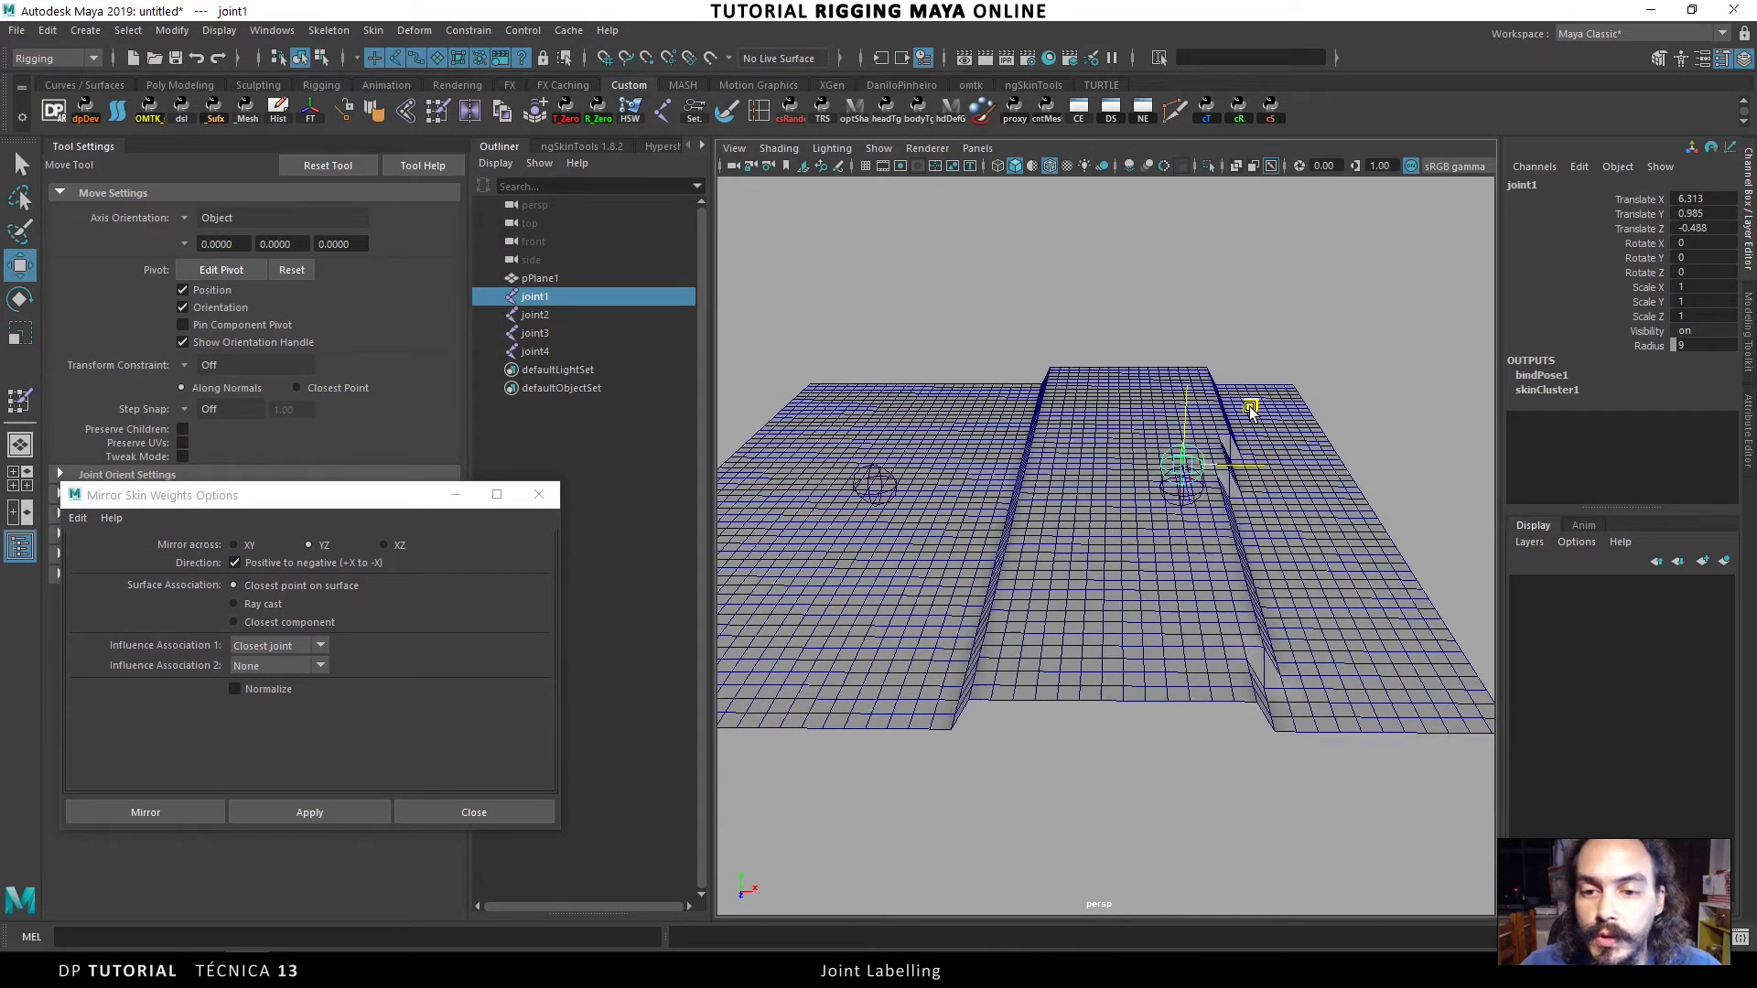
key("ctrl+z")
left_click(571, 313)
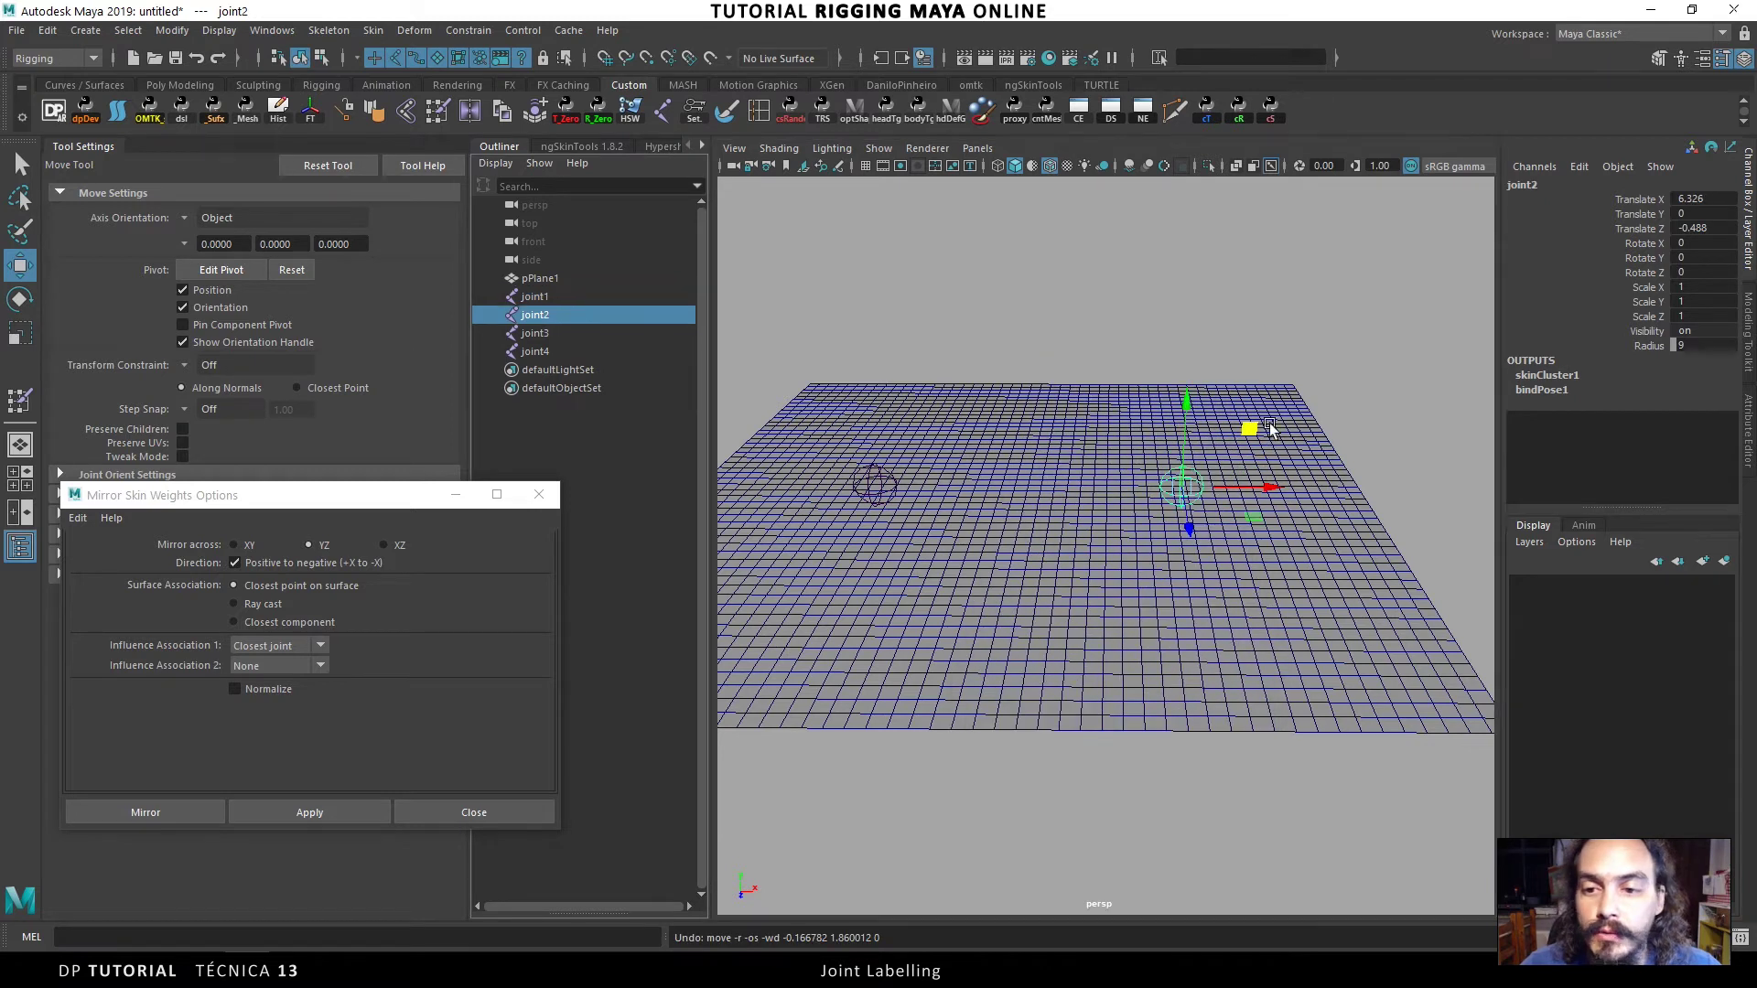
left_click_drag(1182, 487, 1180, 409)
key("ctrl+z")
left_click(575, 334)
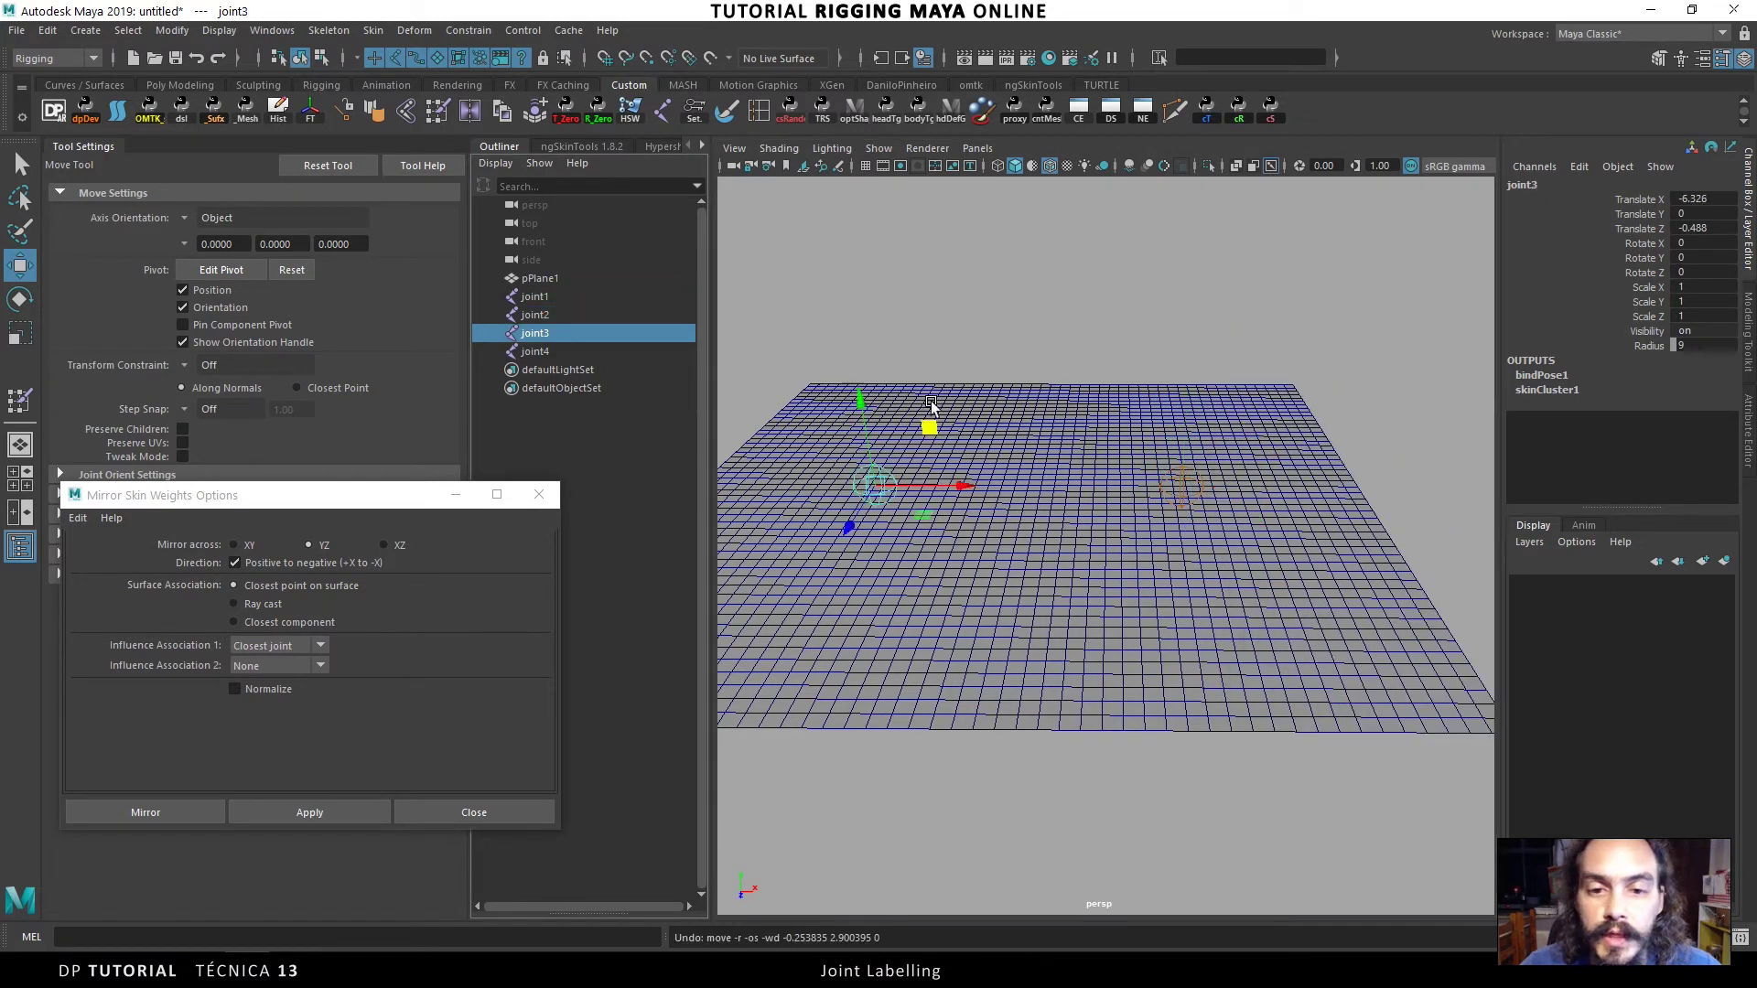
mouse_move(926, 428)
left_mouse_down()
mouse_move(910, 366)
mouse_move(952, 348)
mouse_move(1034, 421)
left_mouse_up()
key("ctrl+z")
- Recheck joint4, joint3 and joint2 deformation, undoing to flatten the plane
left_click(534, 350)
key("ctrl+z")
left_click(550, 333)
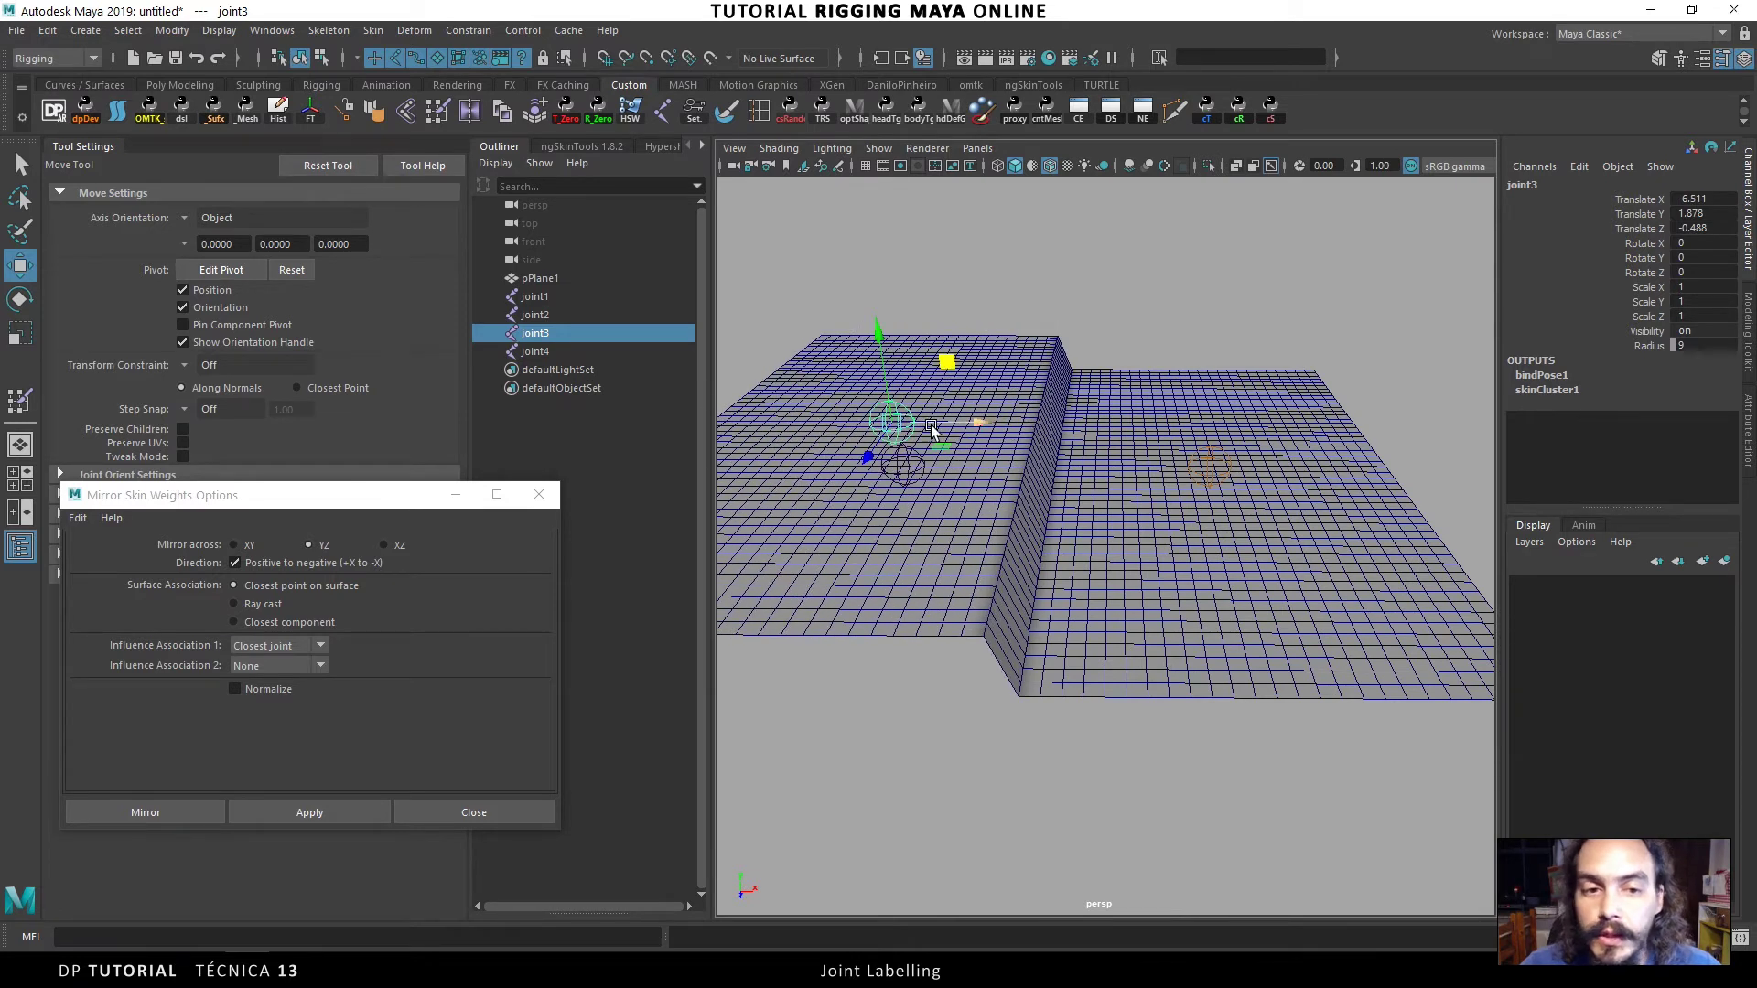
key("ctrl+z")
left_click(547, 314)
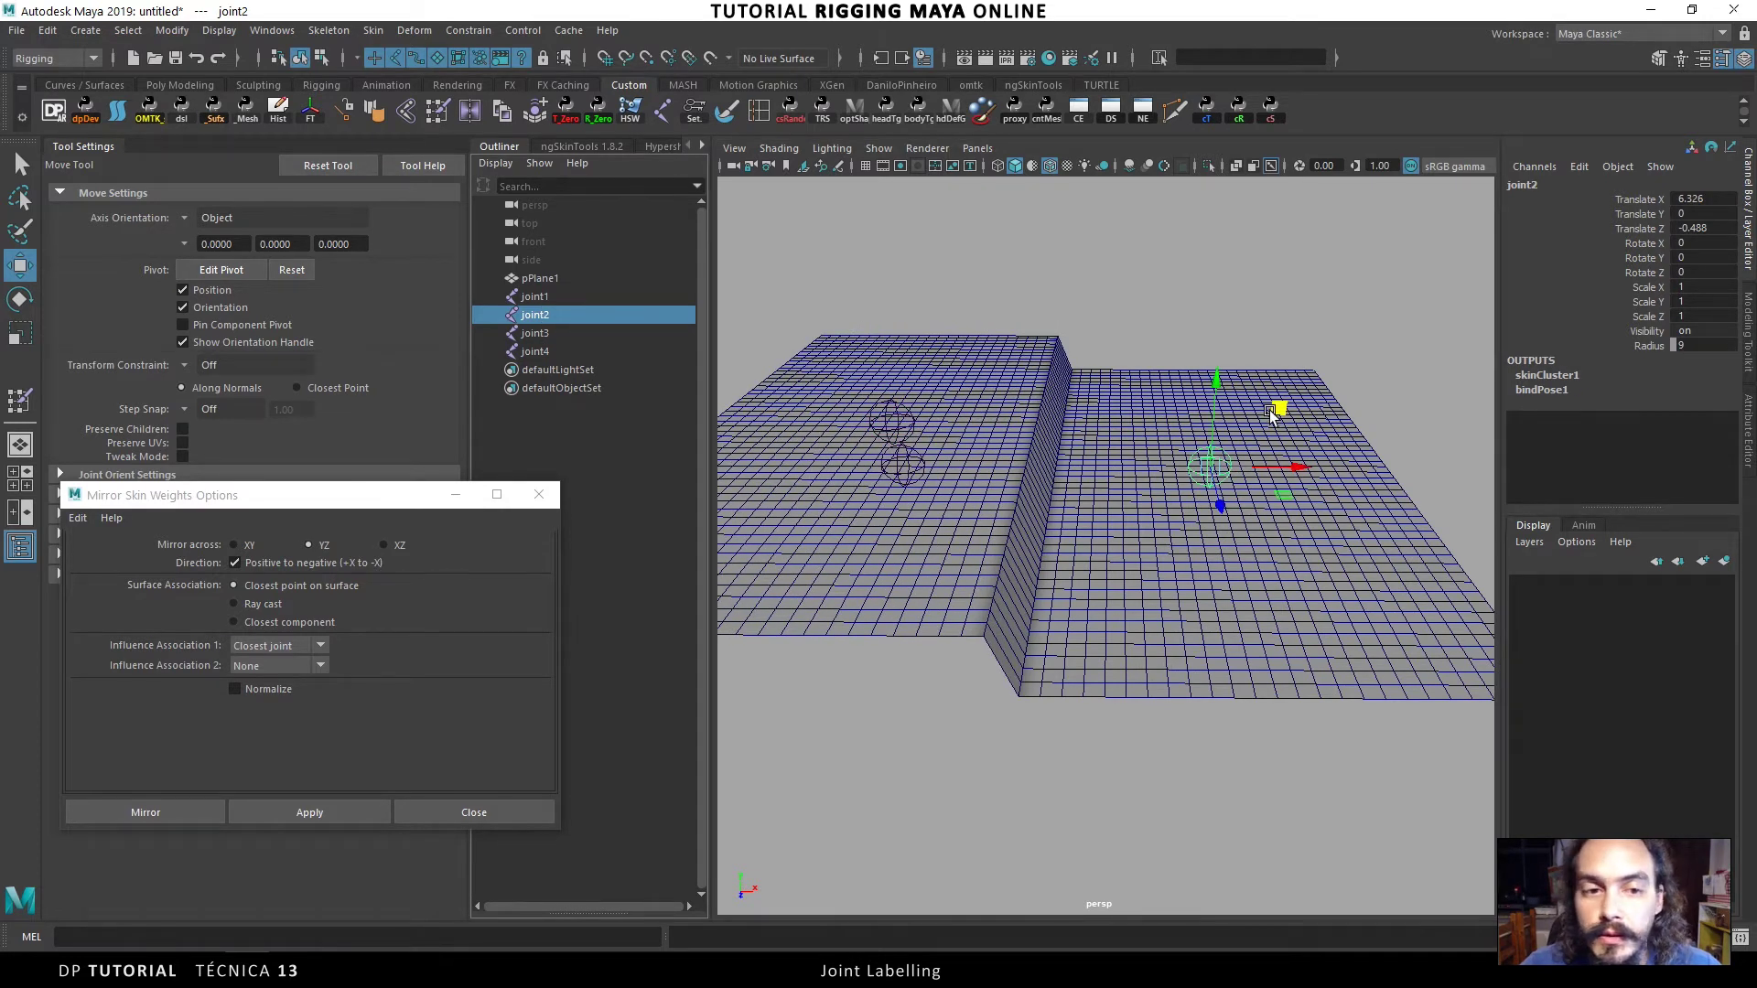
left_click_drag(1284, 409, 1292, 362)
left_click_drag(1292, 362, 1167, 435, "alt")
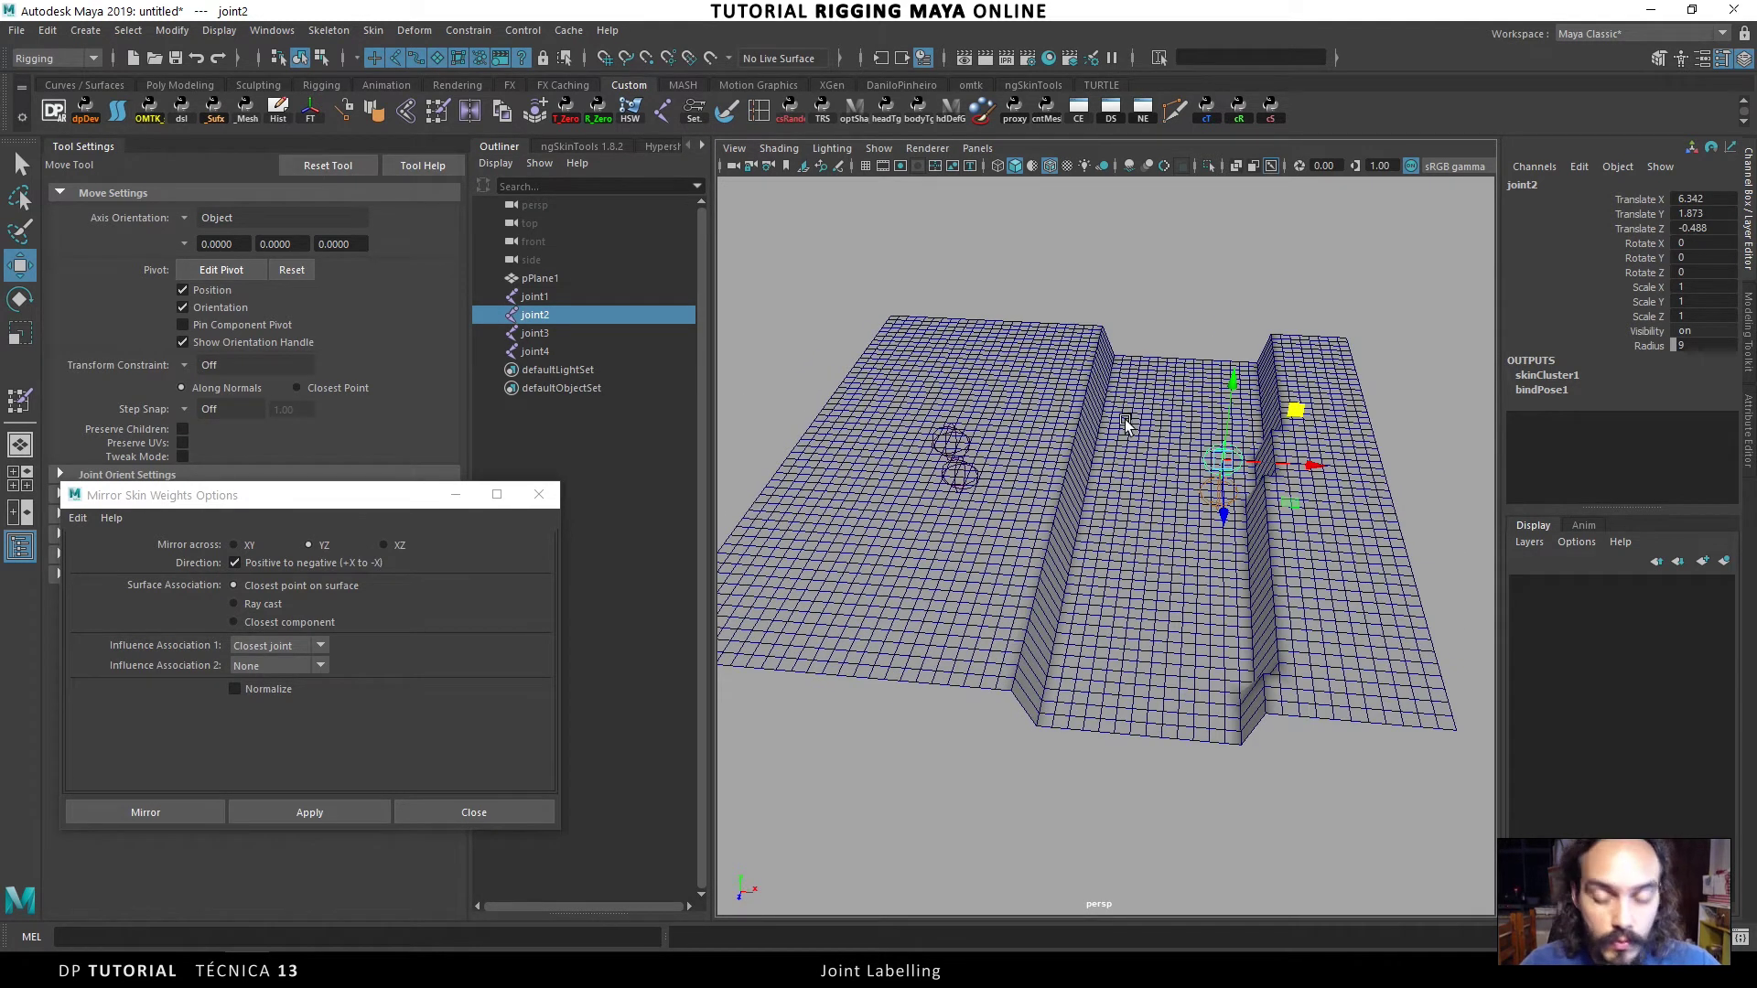
key("ctrl+z")
key("ctrl+z")
key("ctrl+z")
left_click_drag(1118, 423, 978, 464, "alt")
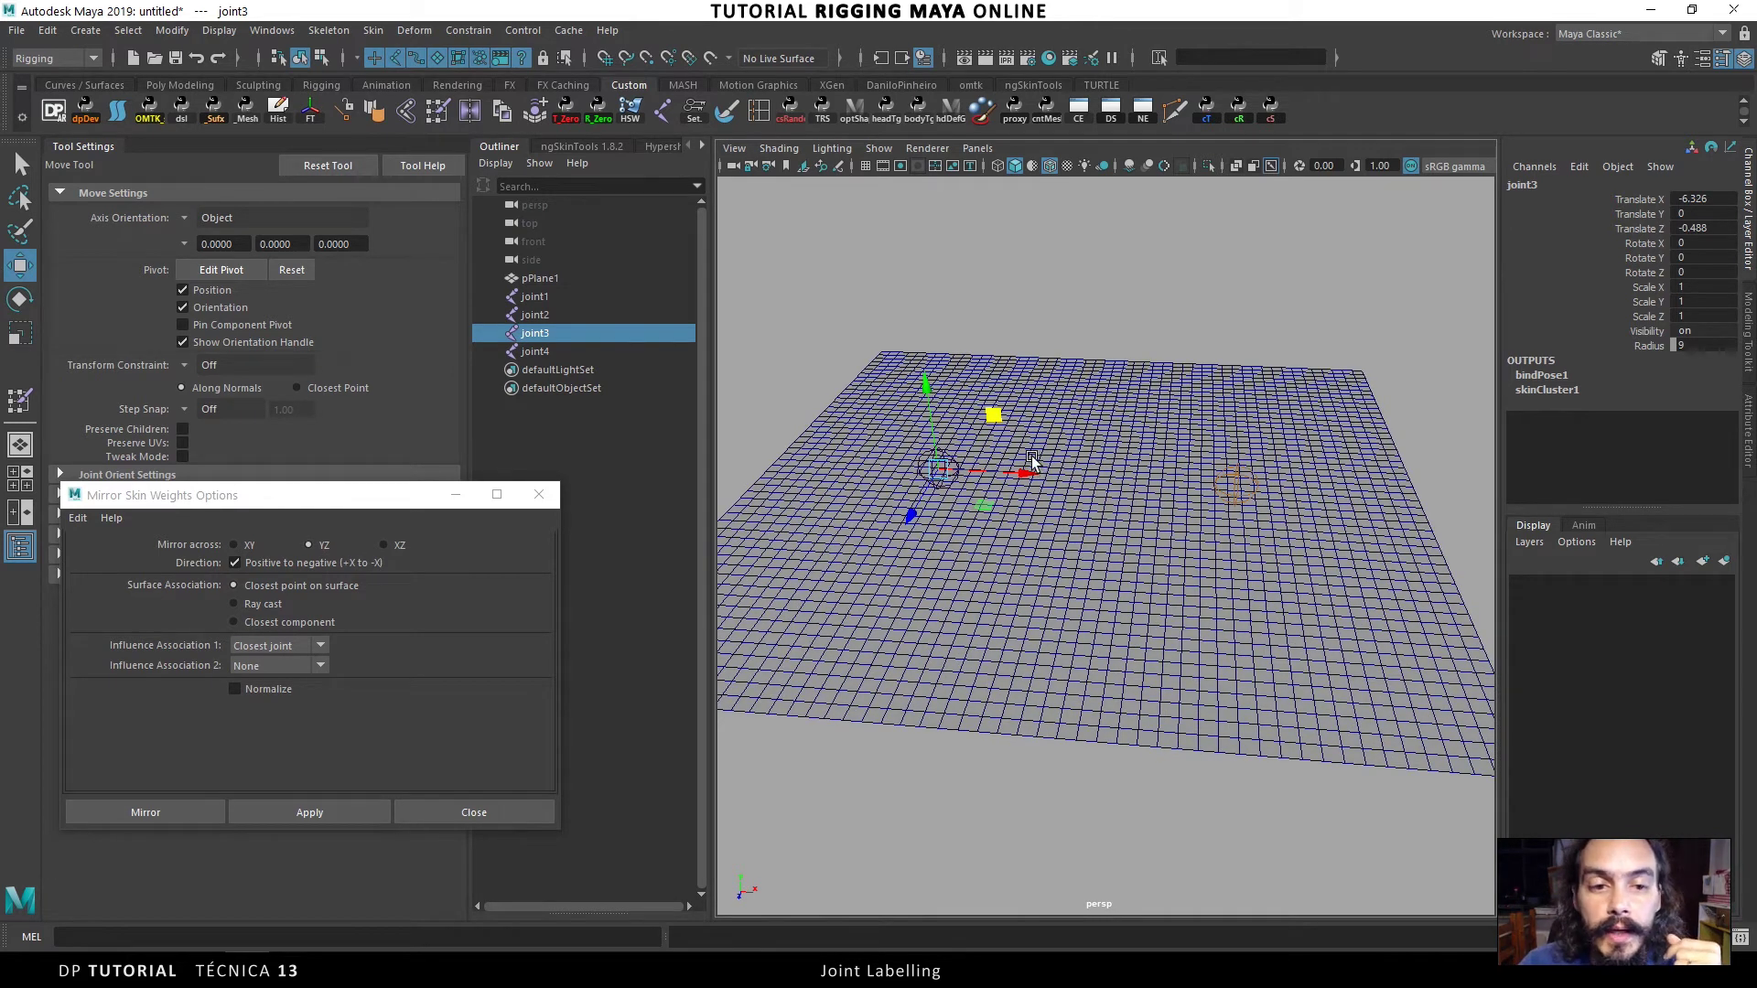
- Select joint1 and open its Attribute Editor with Ctrl+A
left_click(1093, 425)
left_click(557, 296)
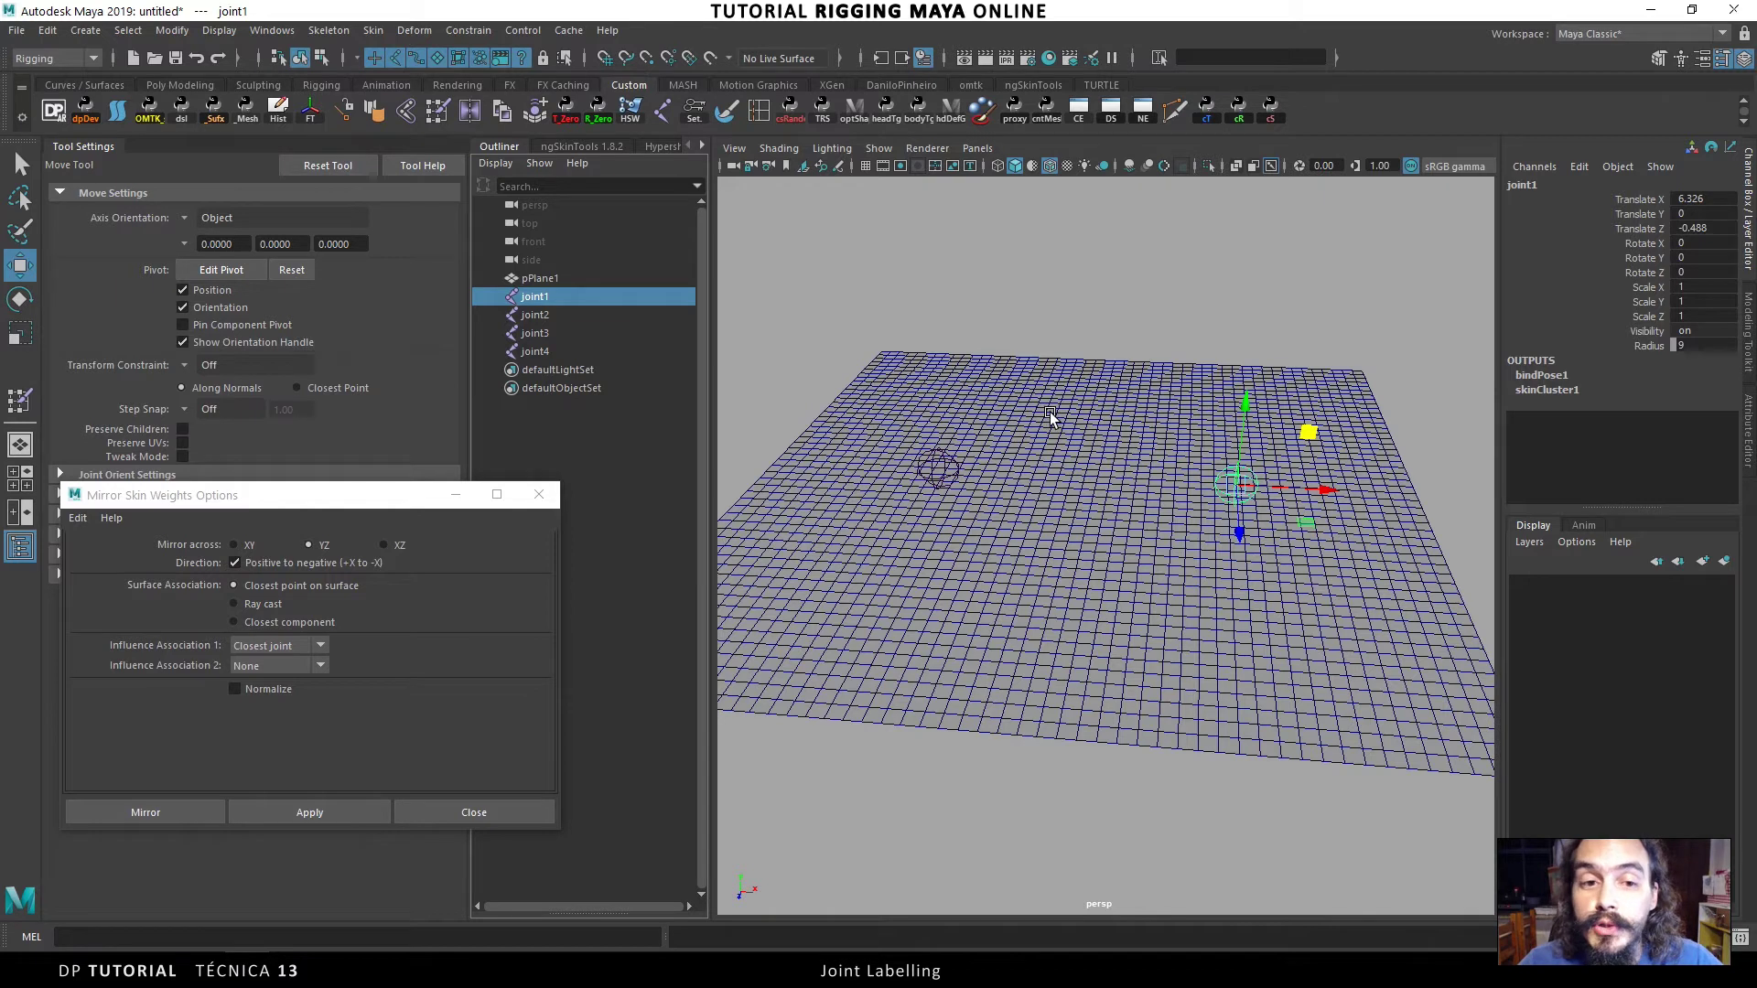
key("ctrl+a")
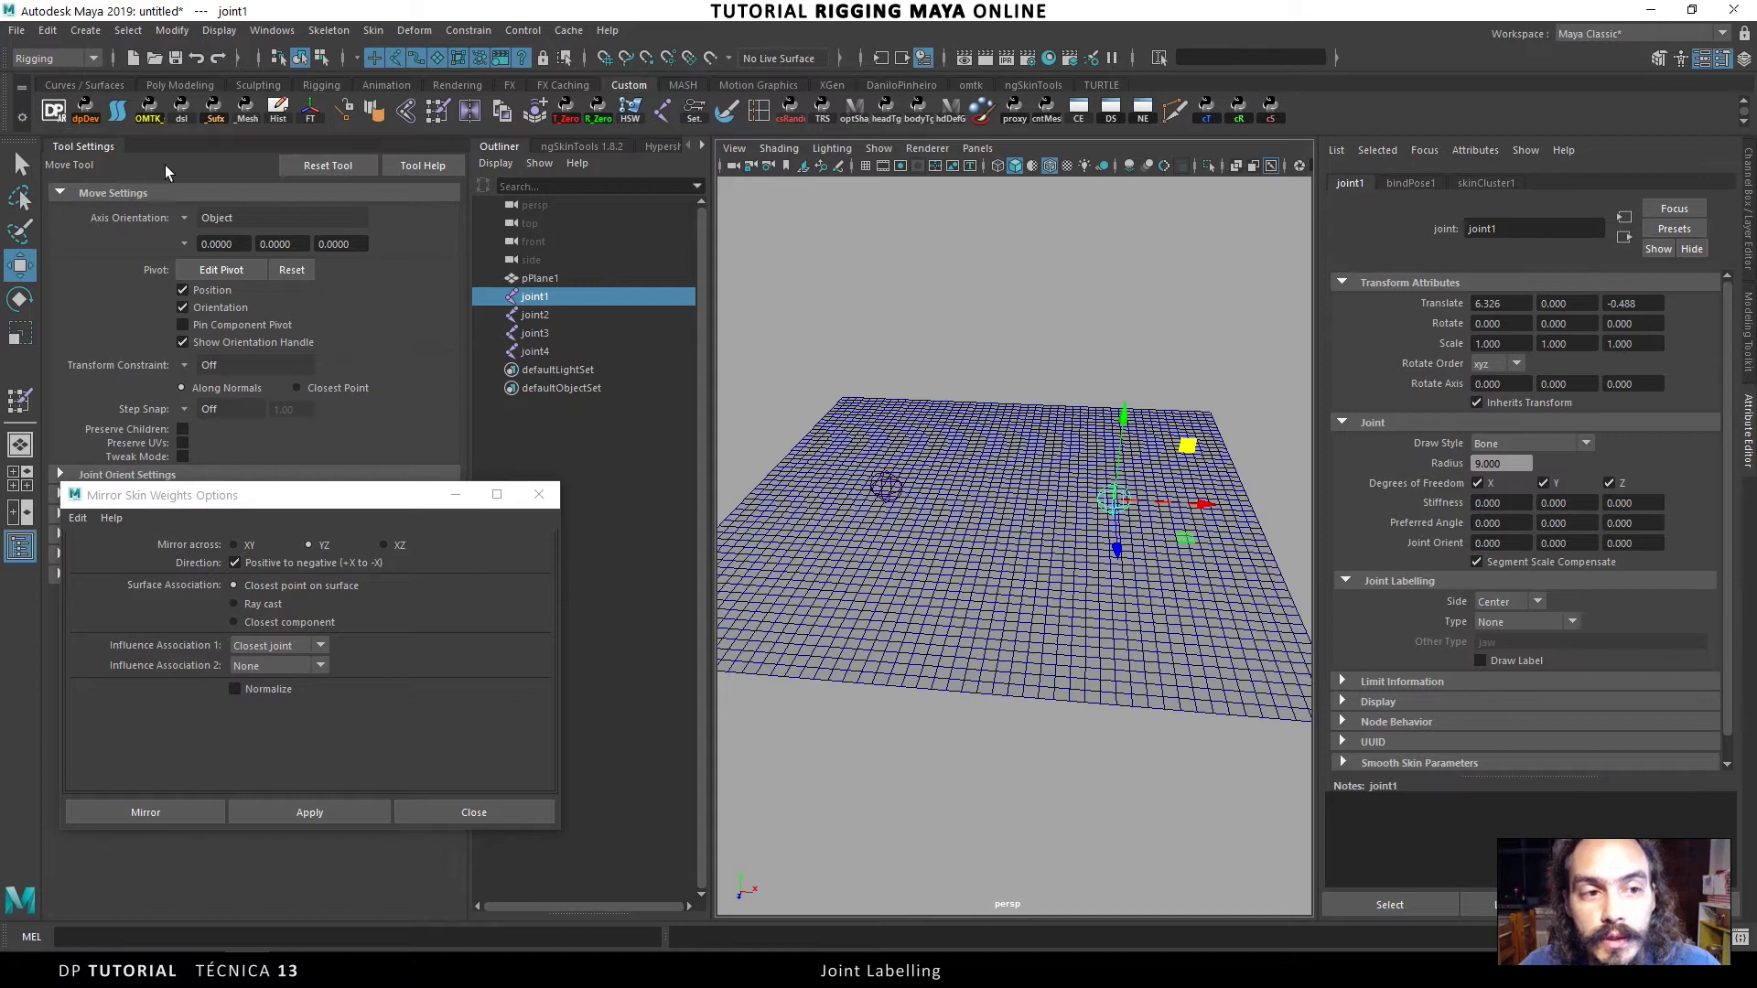
- Widen the viewport and set joint1's label side to Left
left_click(95, 147)
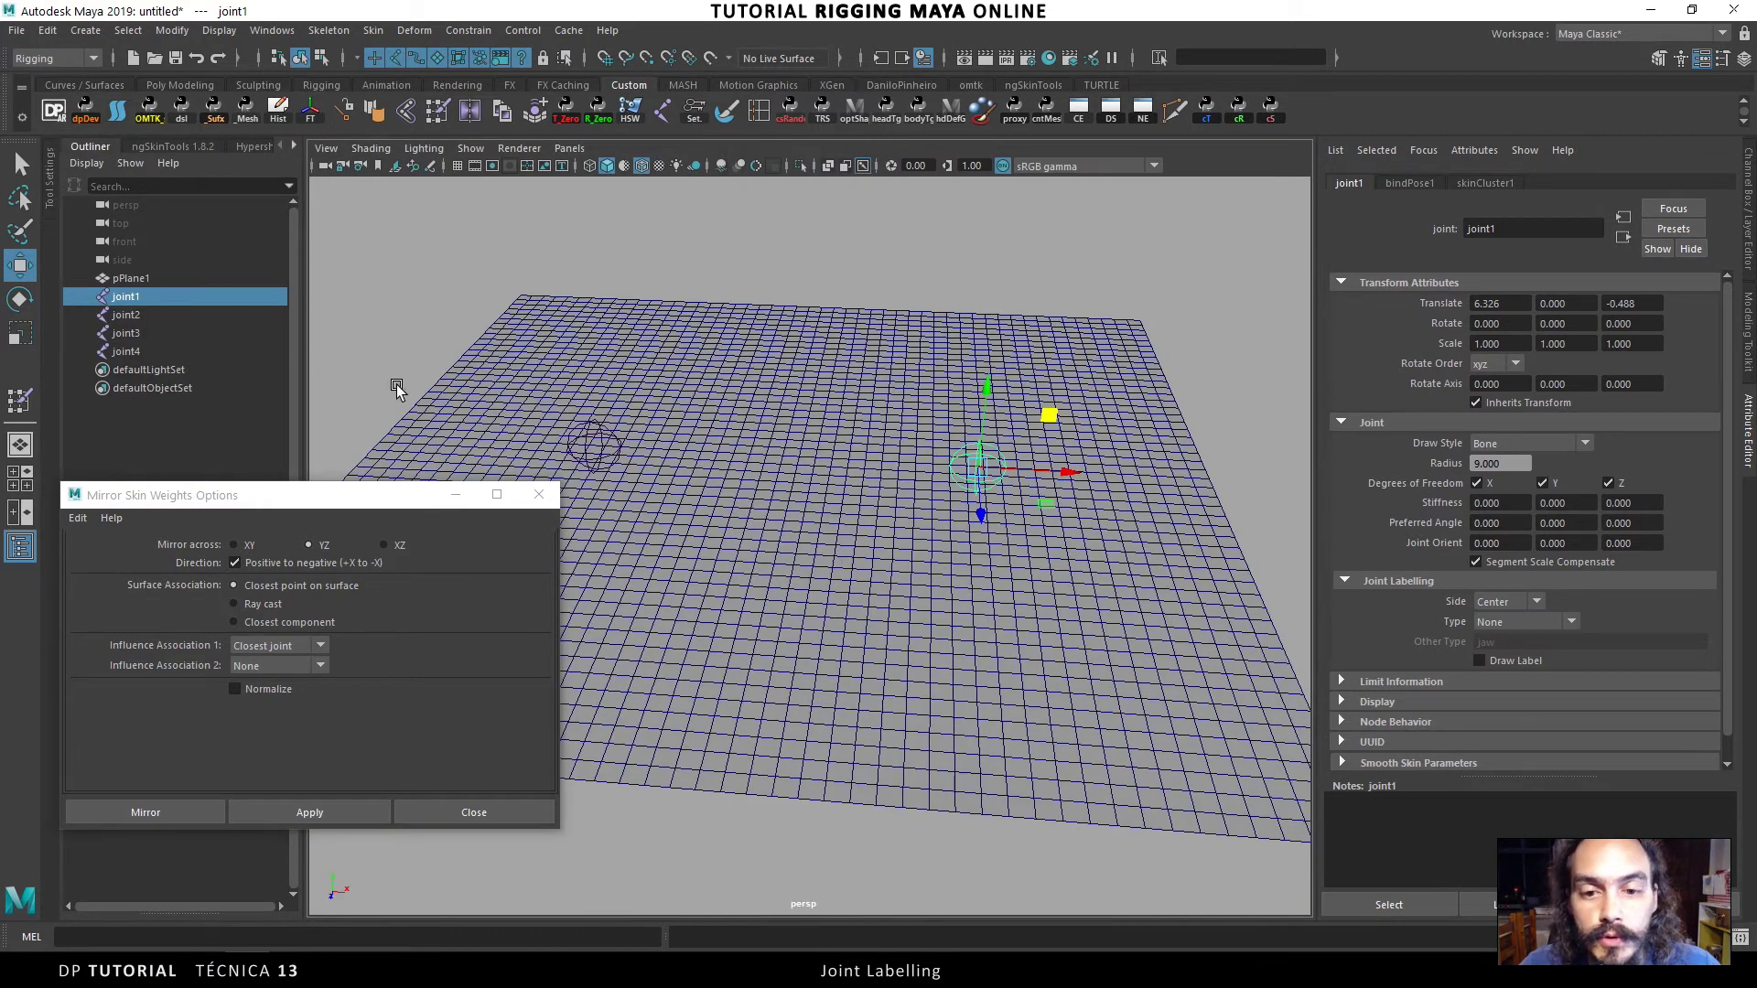
middle_click_drag(396, 389, 931, 310, "alt")
mouse_move(805, 416)
middle_mouse_down("alt")
mouse_move(795, 430)
mouse_move(830, 440)
middle_mouse_up("alt")
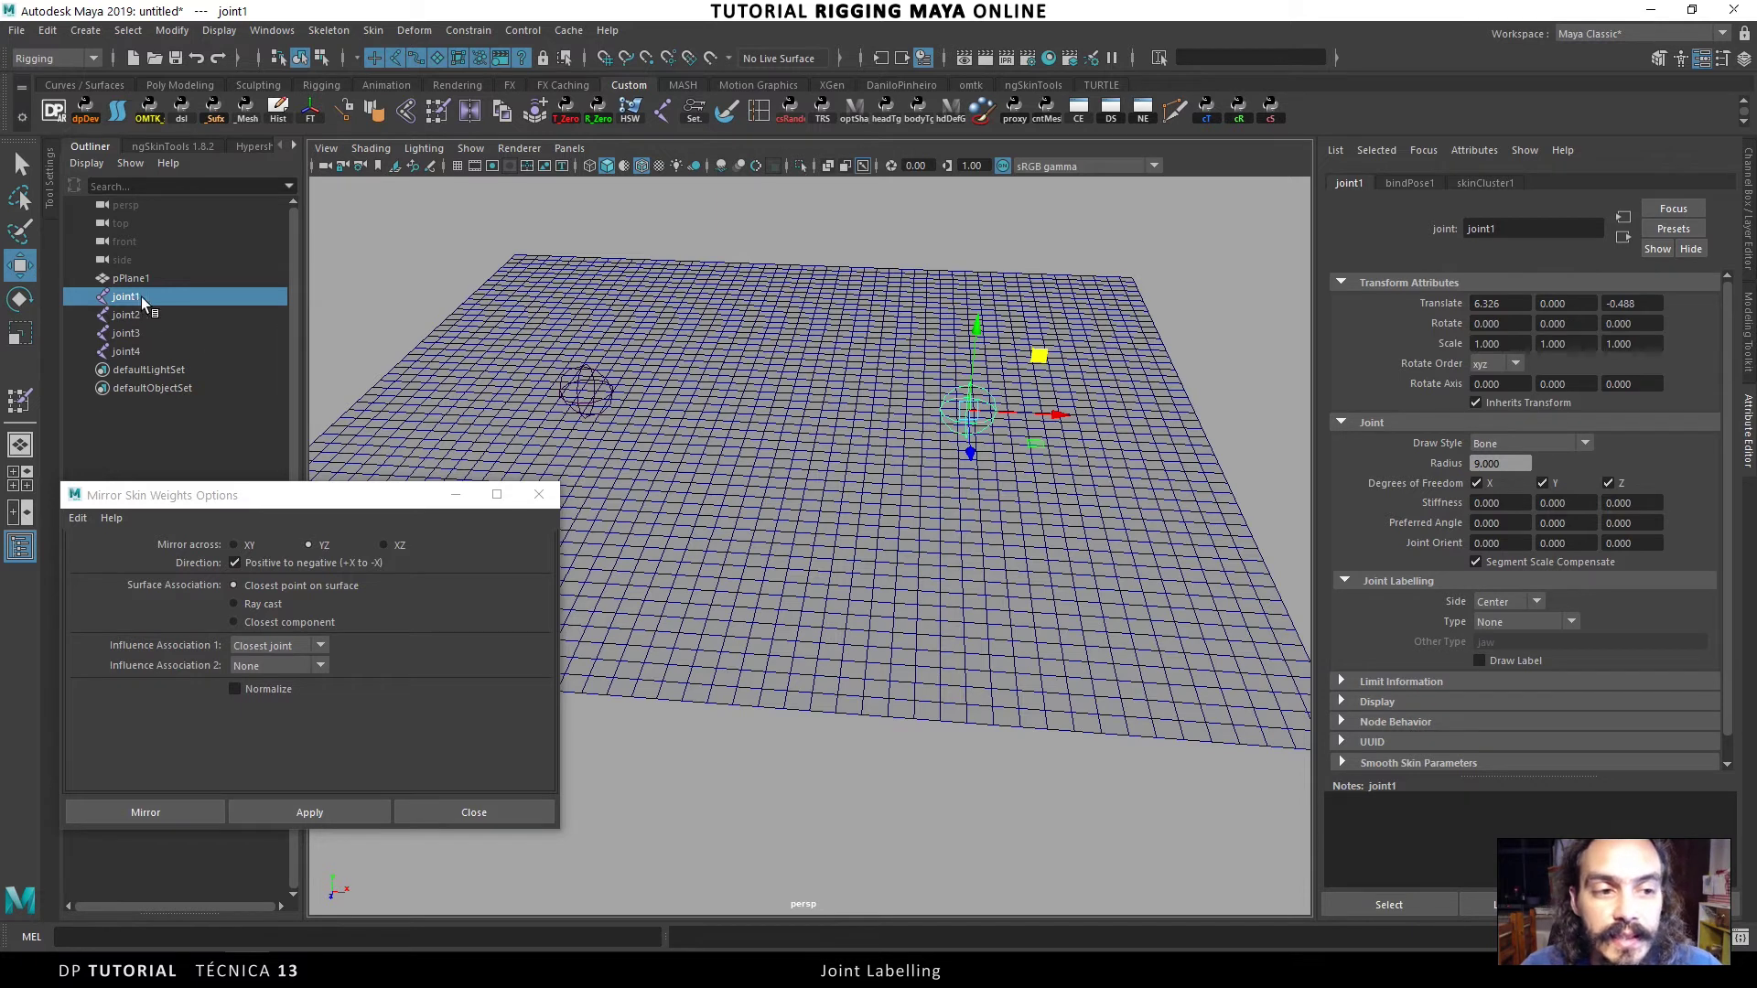
left_click(1532, 601)
left_click(1508, 641)
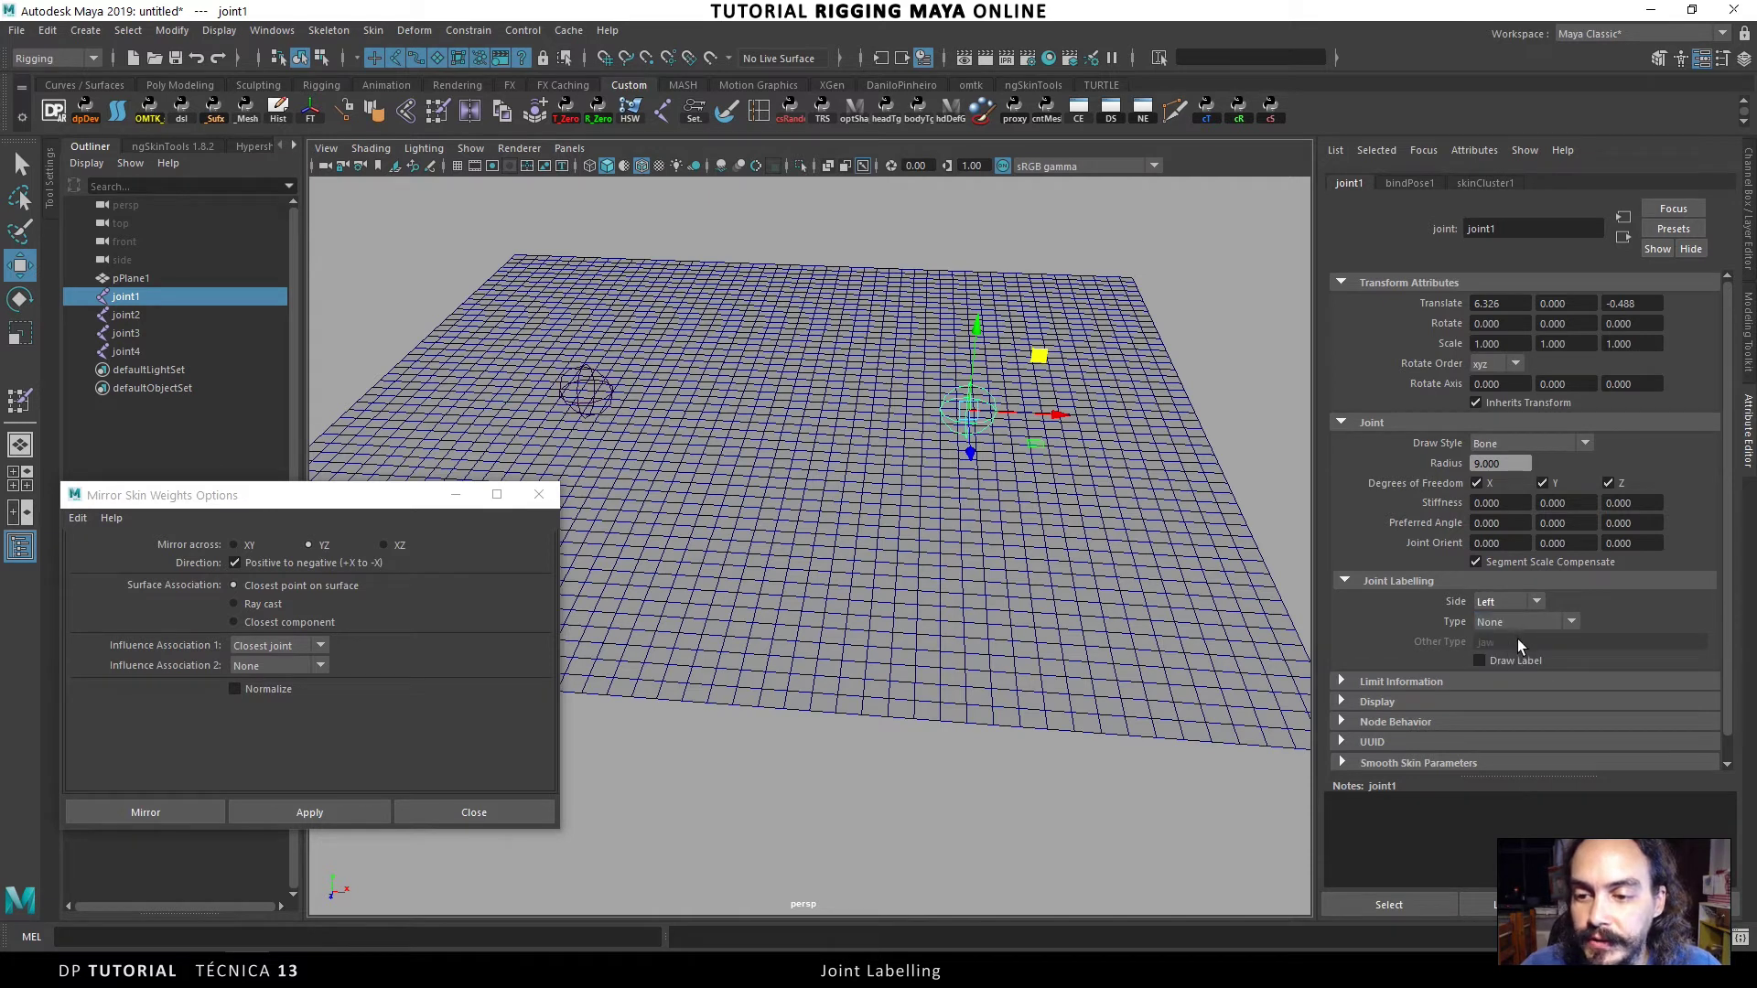
- Set joint1's label type to Other with custom type JointQuerido
left_click(1517, 620)
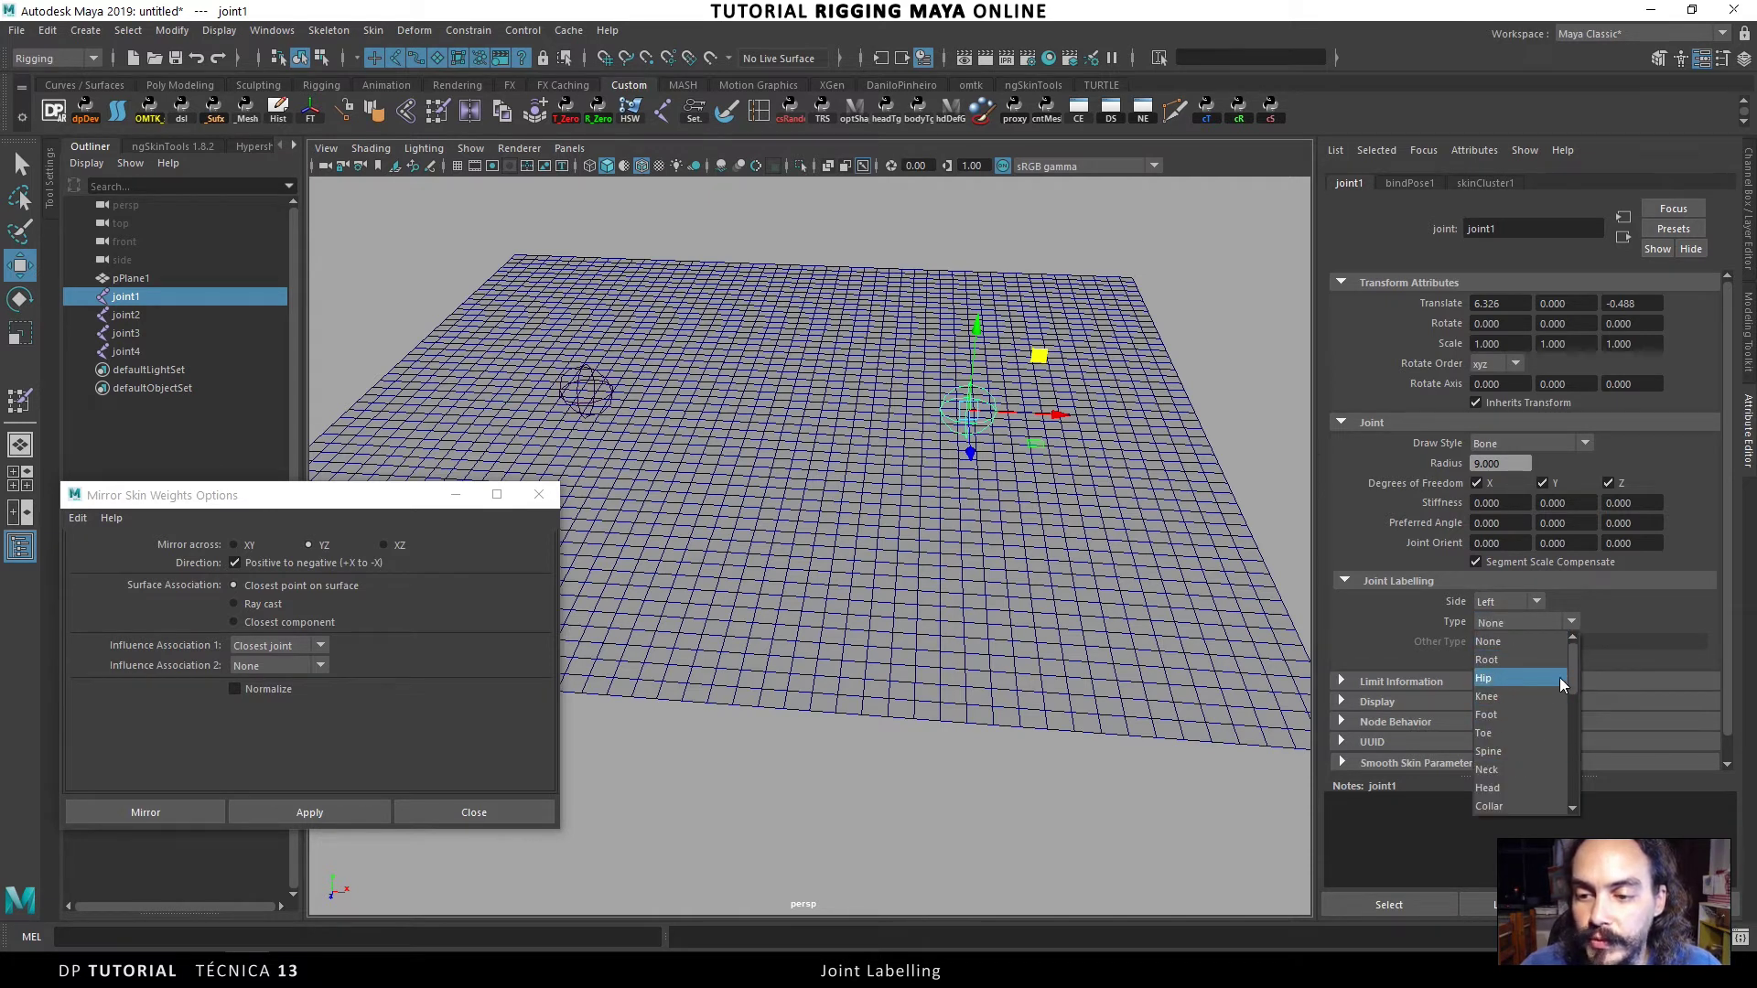
left_click_drag(1574, 670, 1570, 710)
scroll(1515, 677, "down", 1)
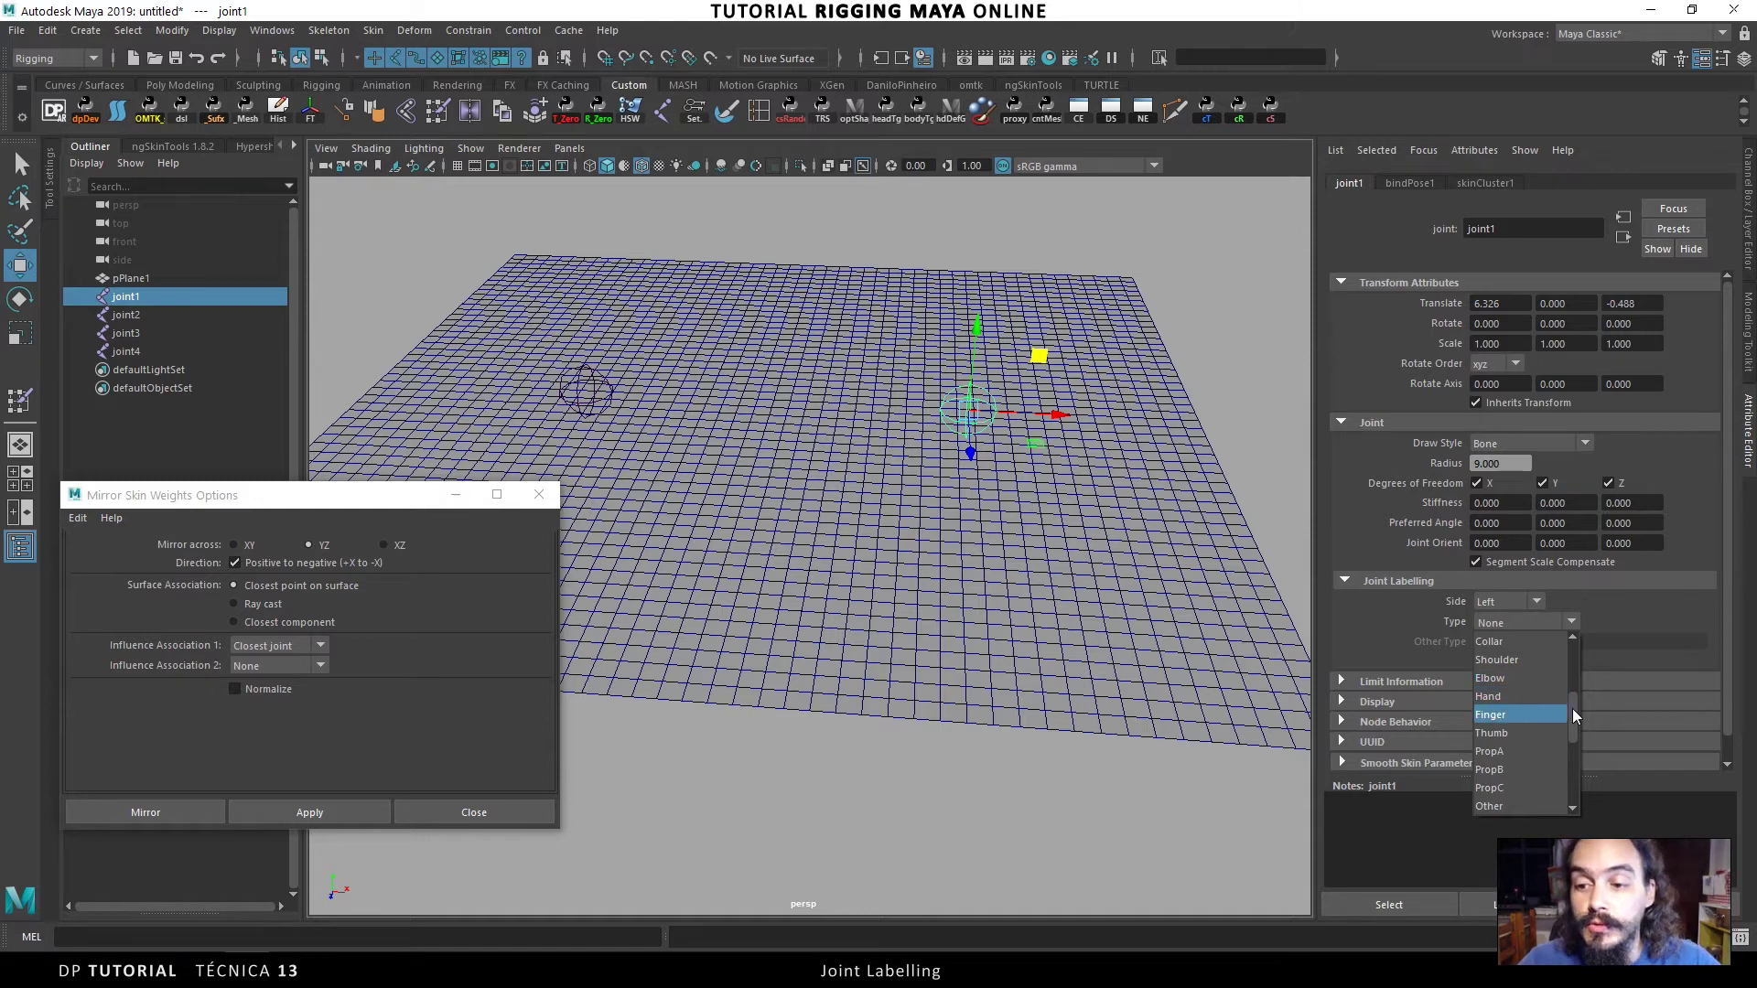
mouse_move(1572, 709)
left_mouse_down()
mouse_move(1572, 759)
mouse_move(1575, 738)
left_mouse_up()
left_click(1509, 714)
type("jaw")
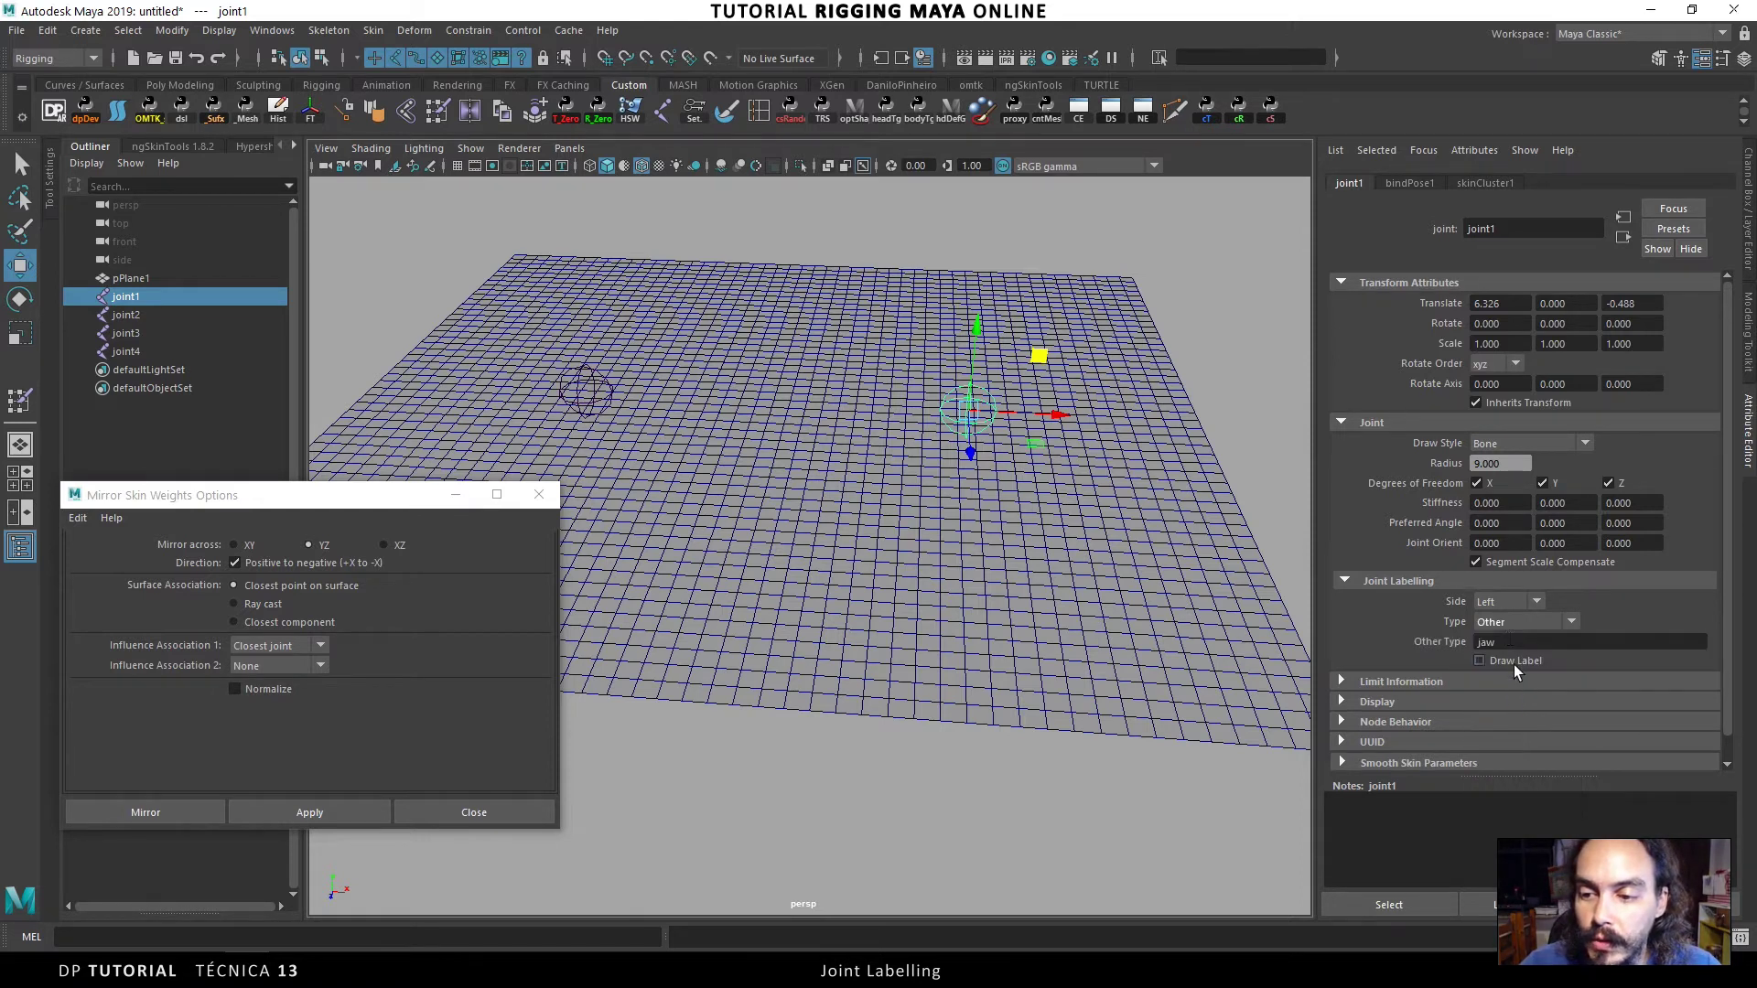
left_click(1518, 642)
type("jaw")
key("Return")
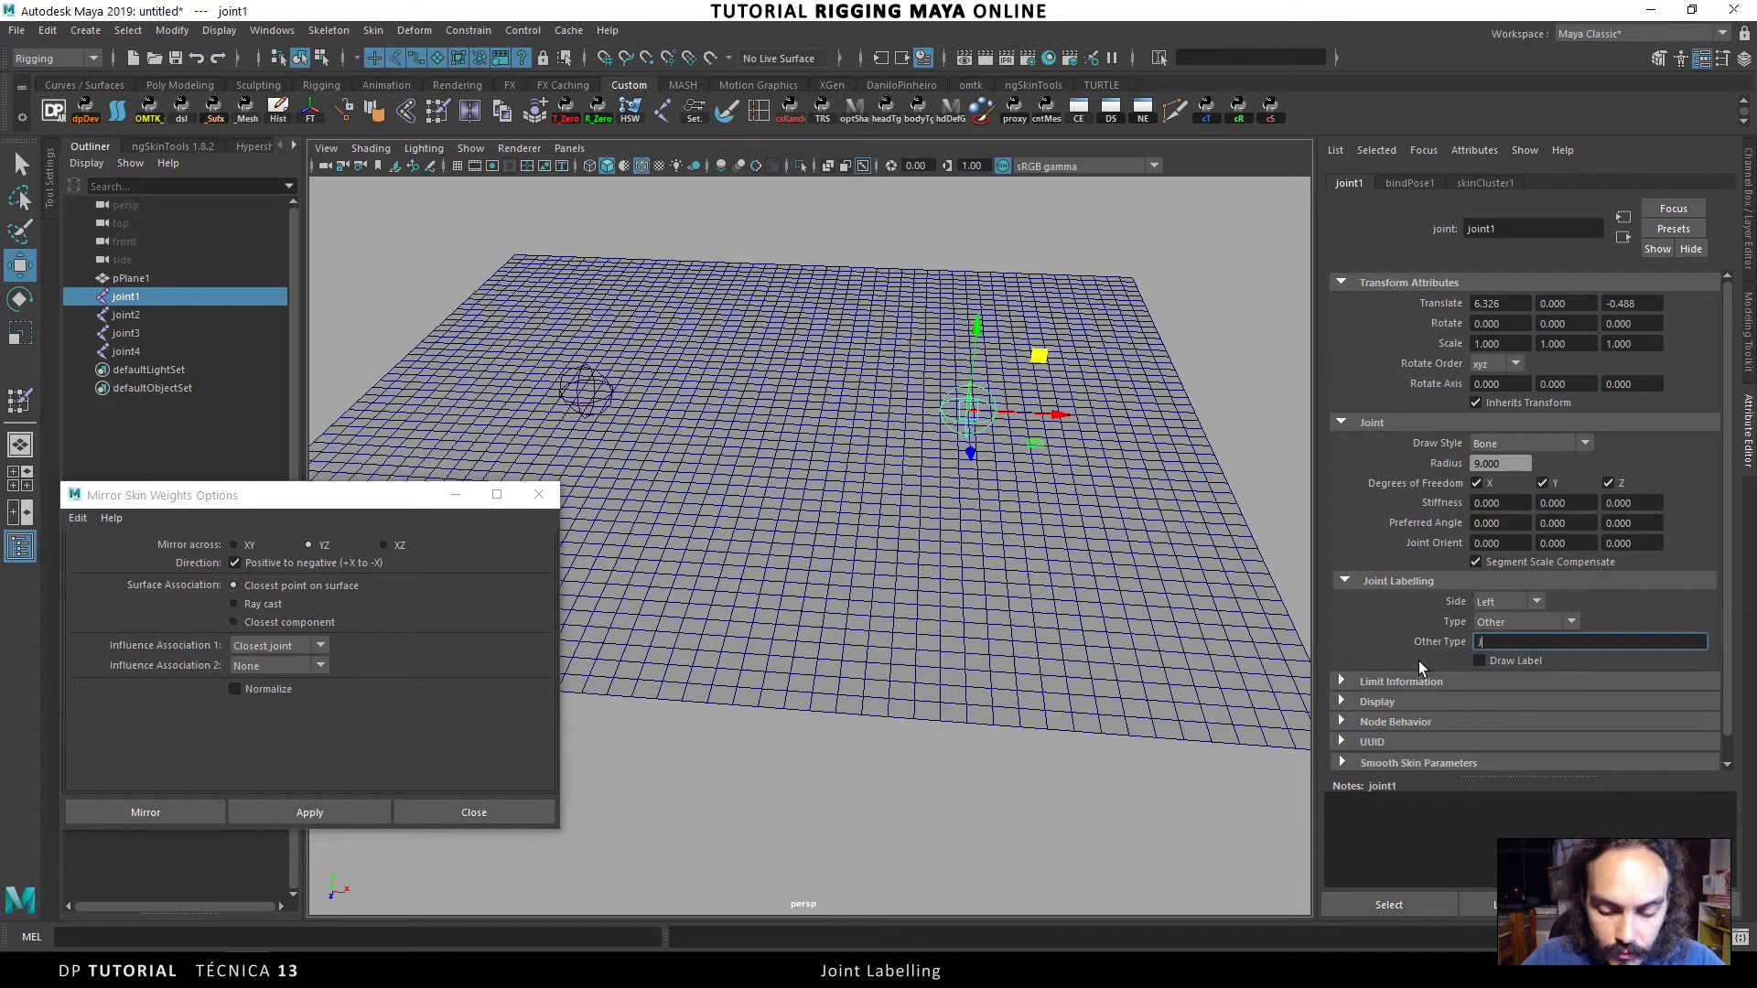
type("JointQueri")
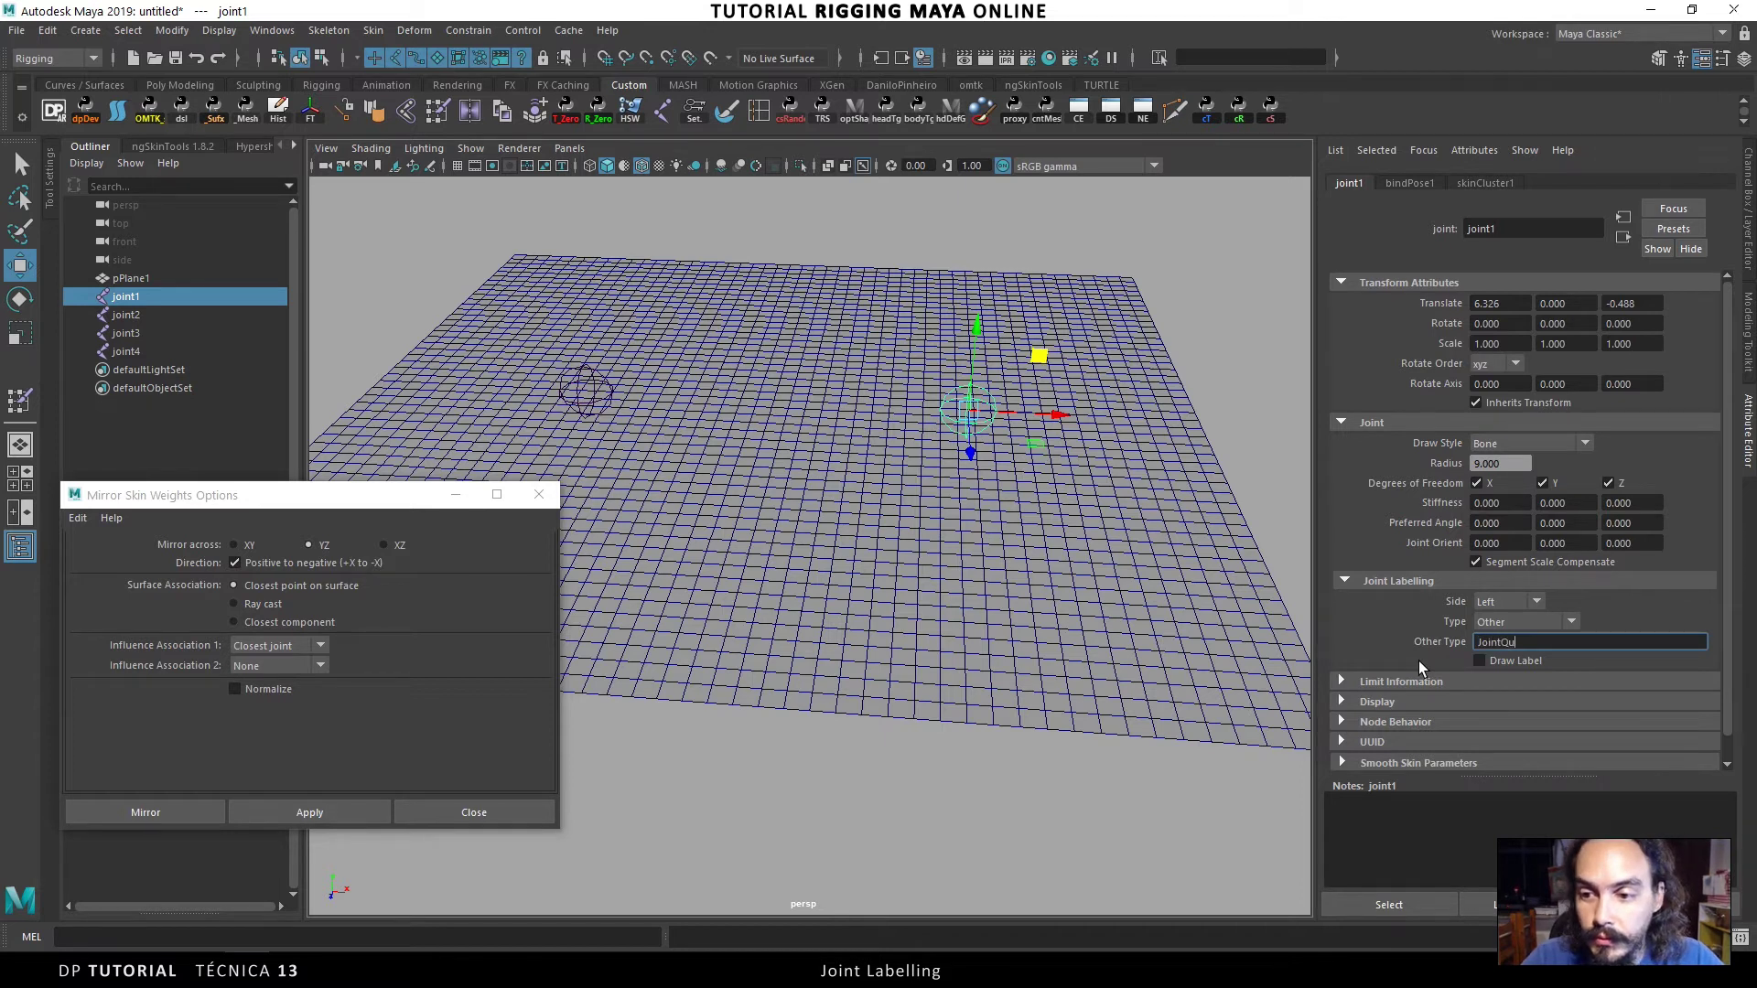
type("do")
key("Return")
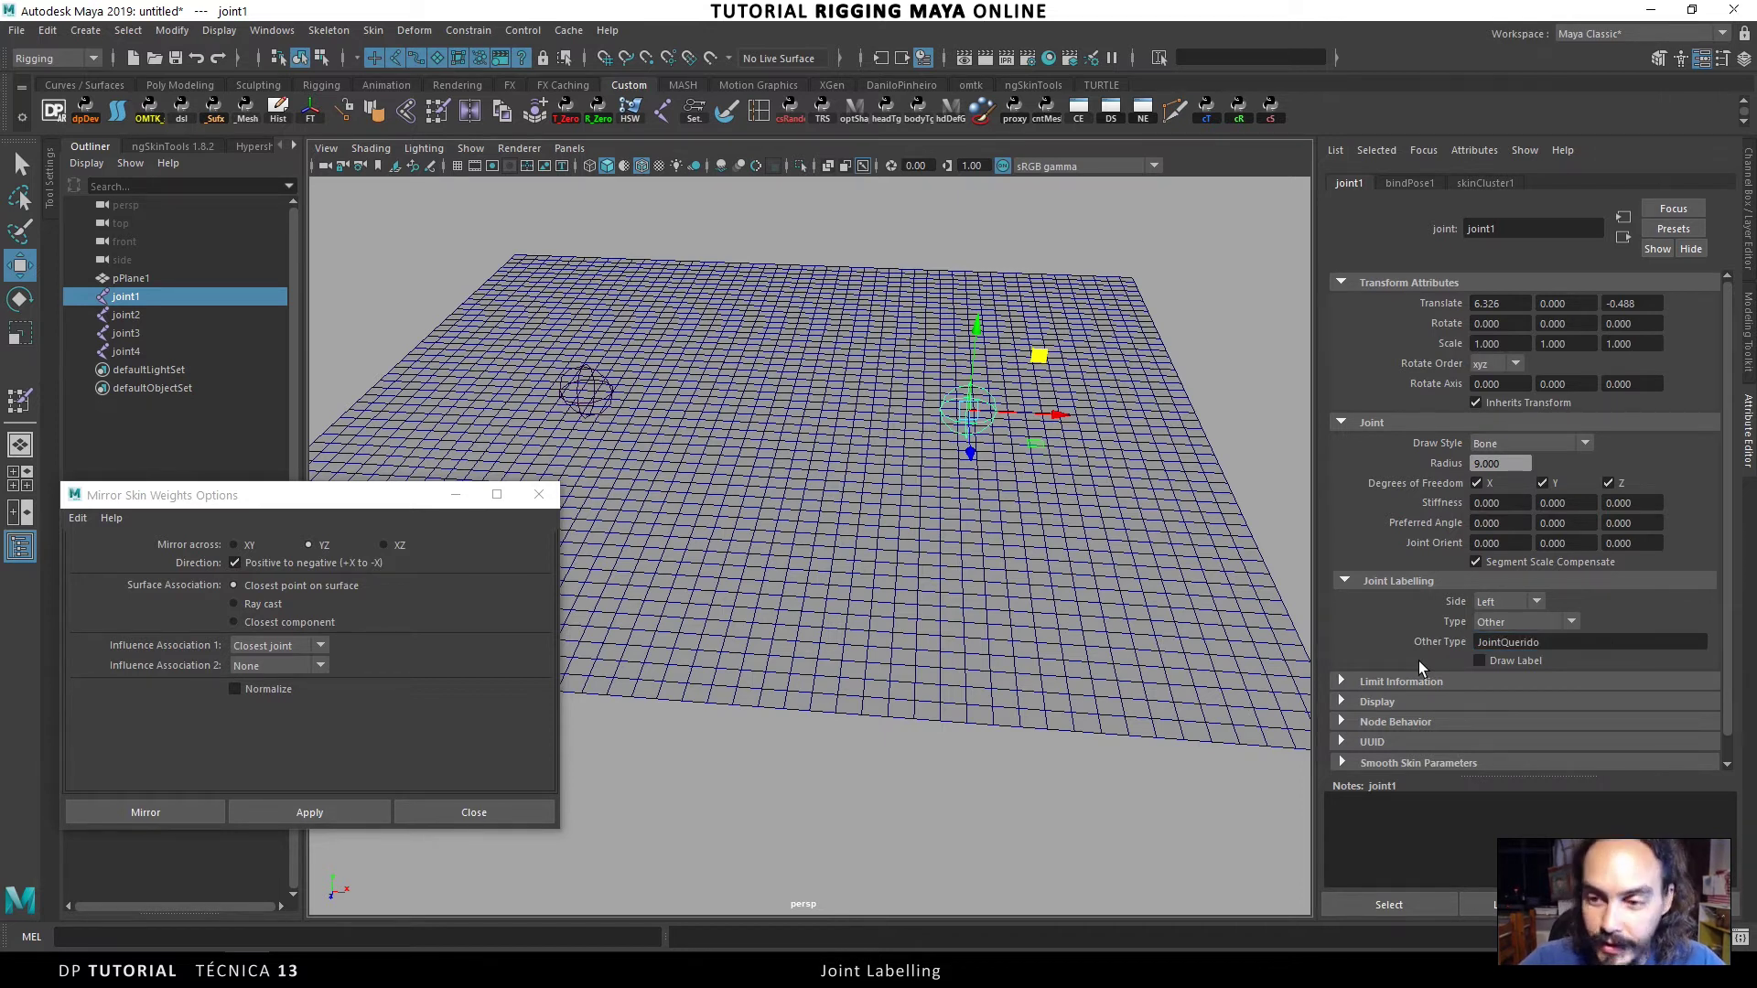
- Label joint3 as side Right, type Other, custom type JointQuerido
left_click(133, 332)
left_click(1523, 599)
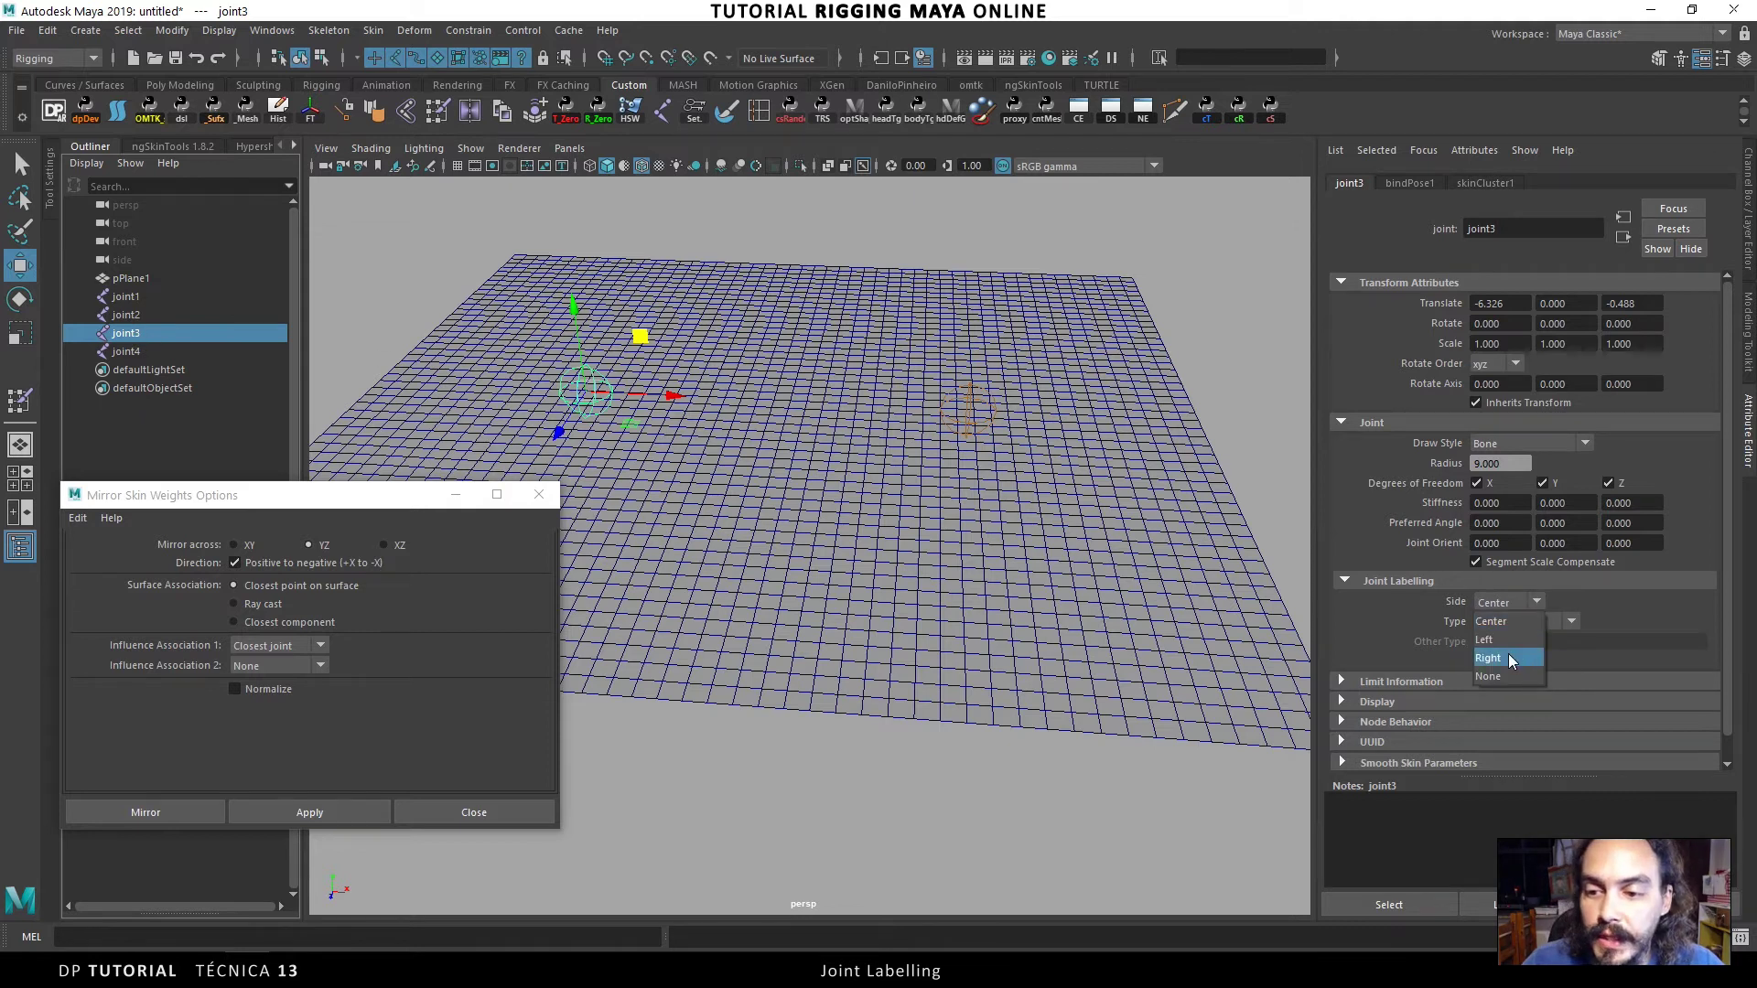
left_click(1508, 653)
left_click(1522, 624)
left_click_drag(1575, 668, 1574, 727)
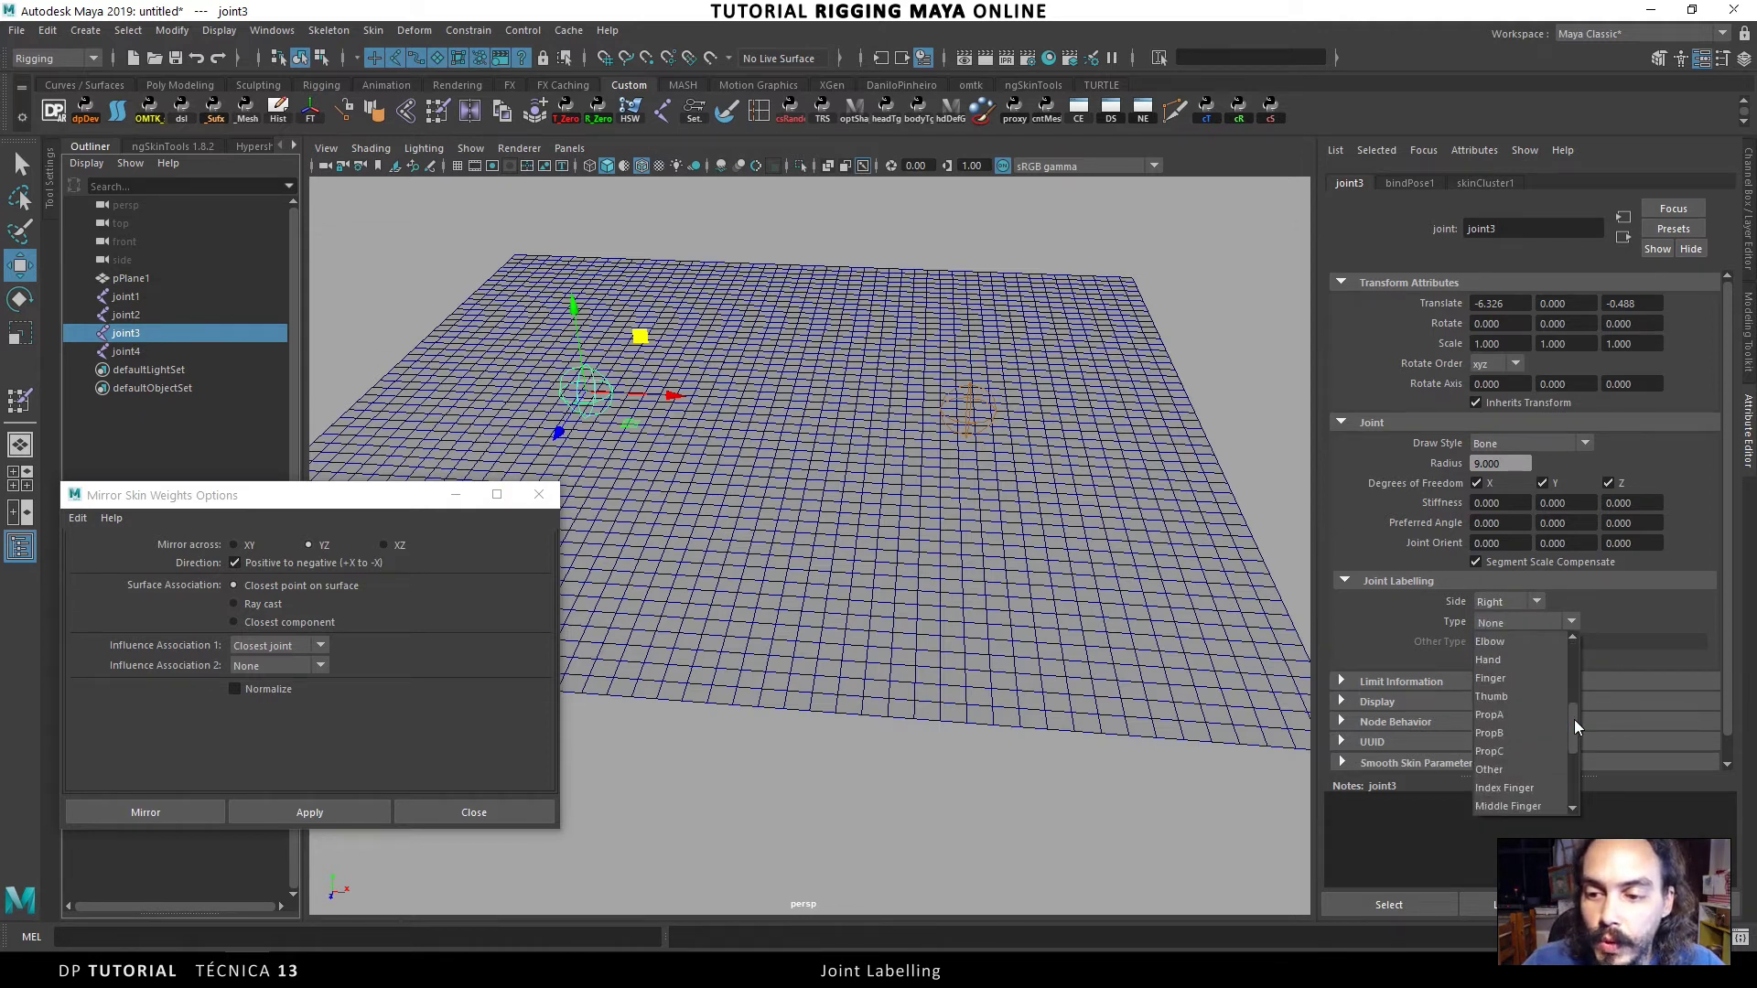
left_click(1501, 732)
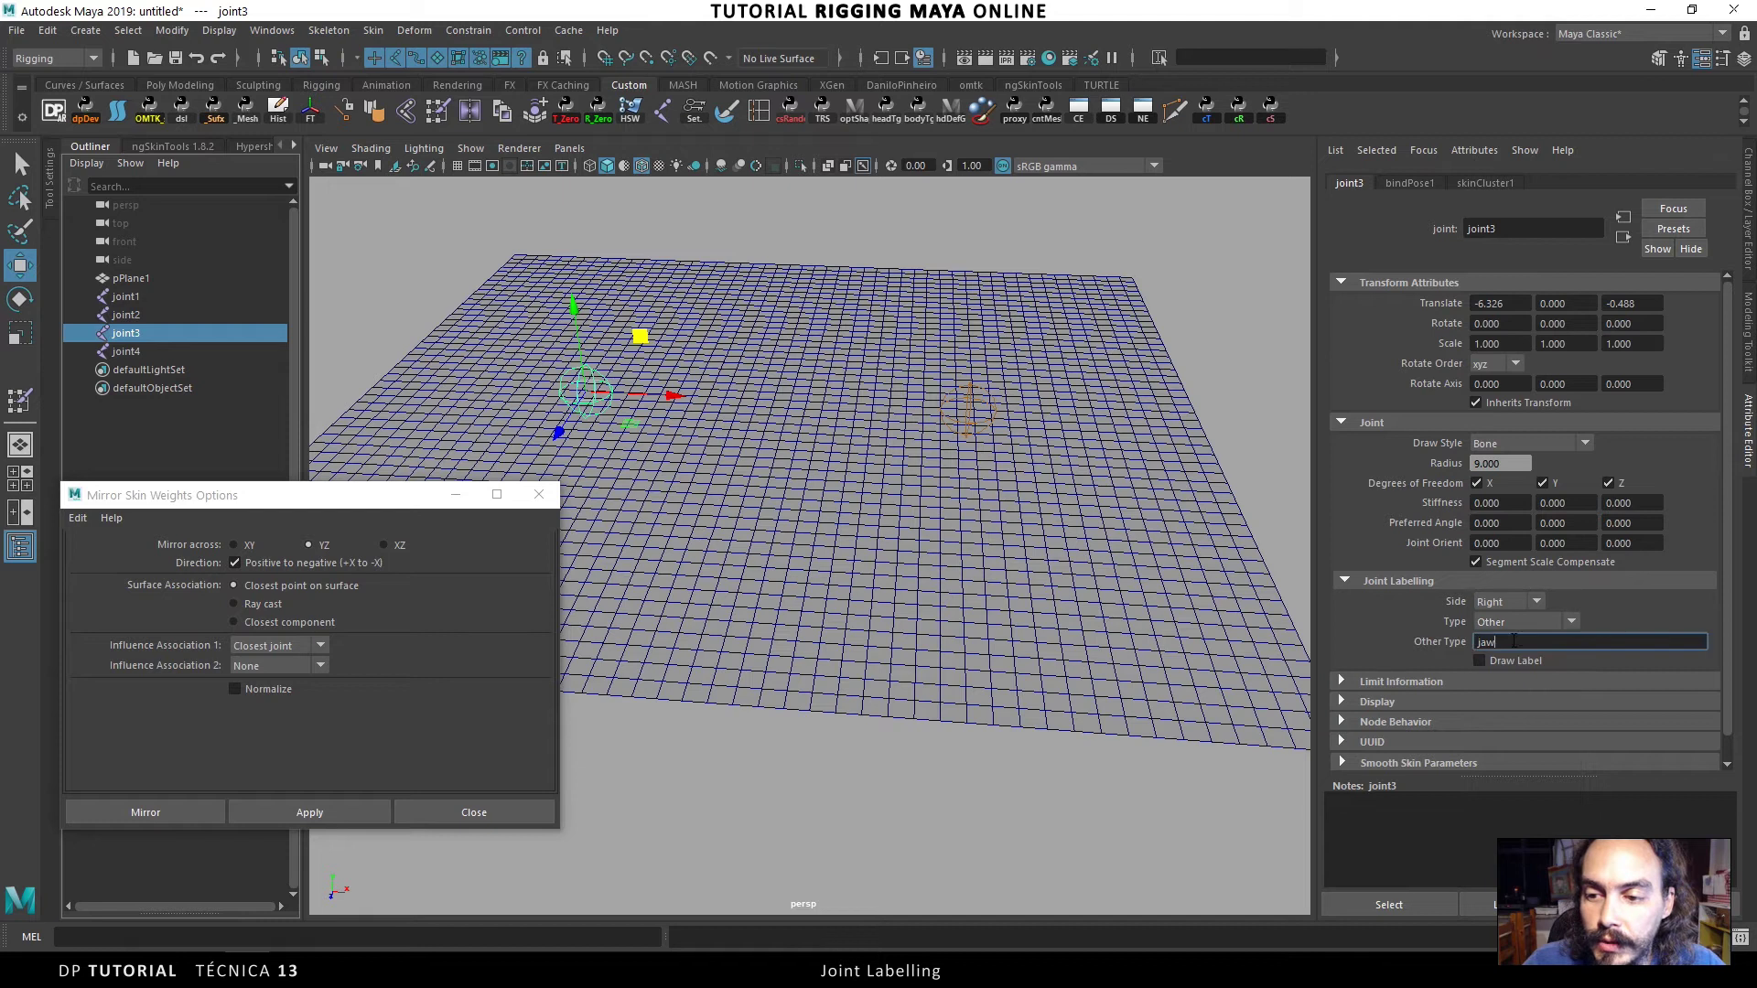
type("Join")
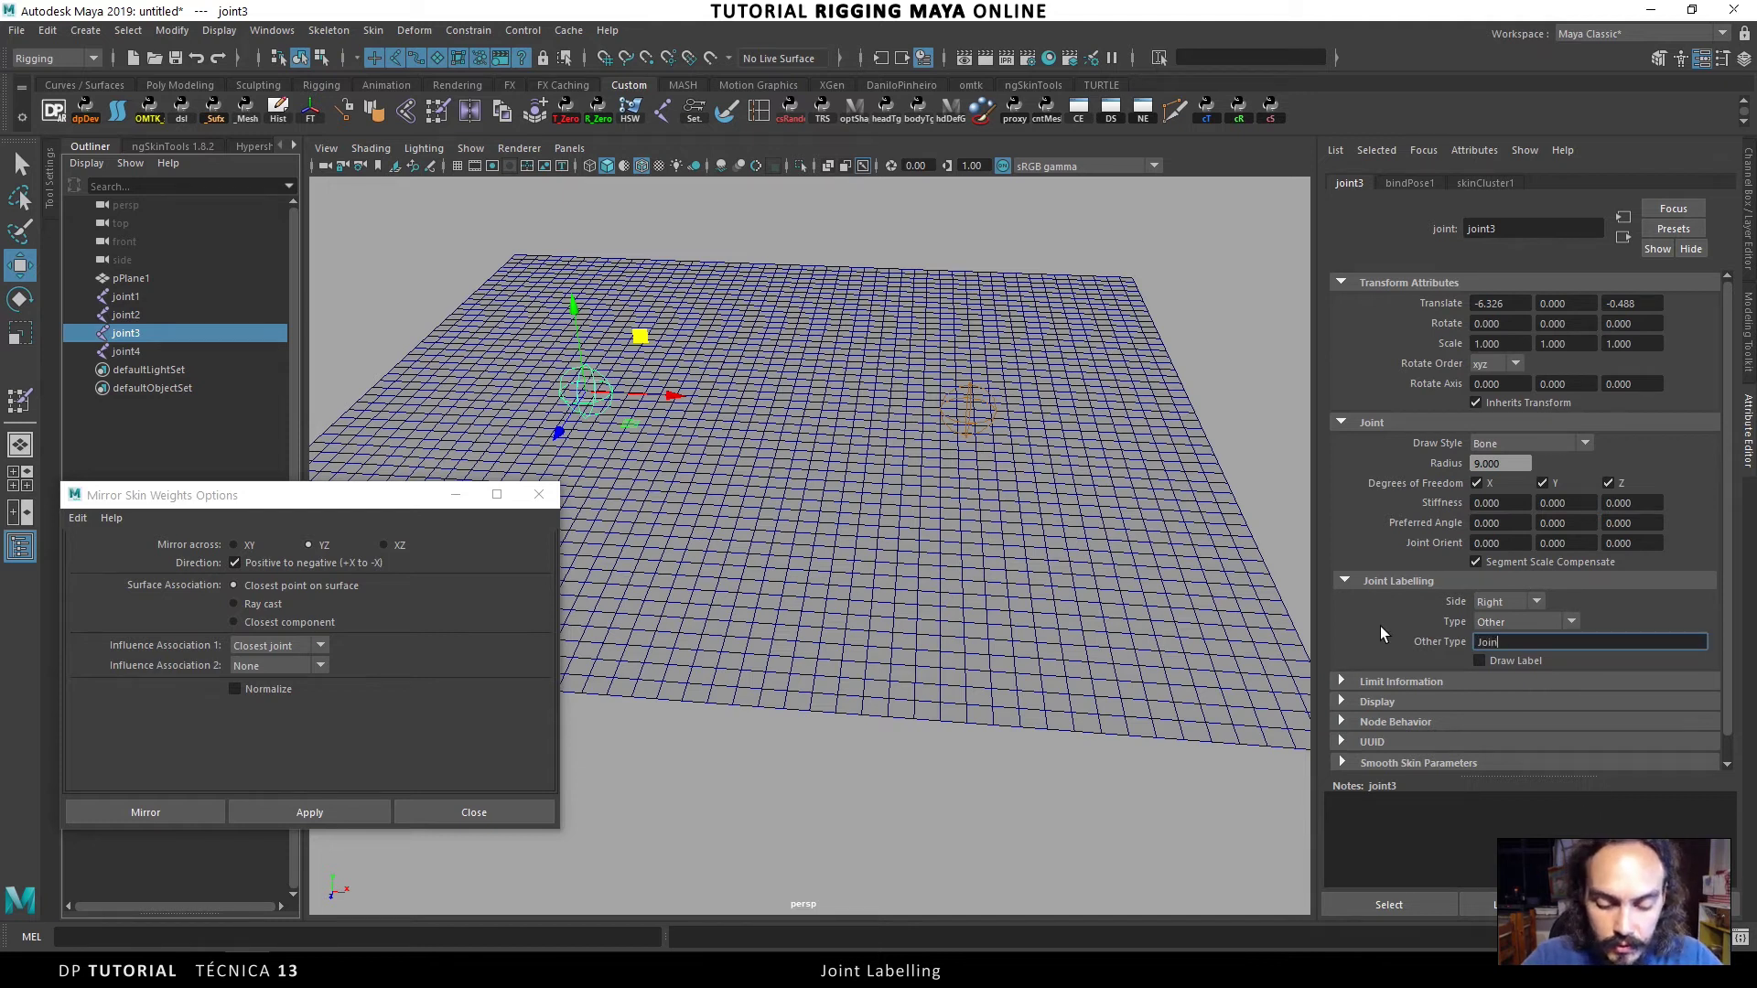
type("tQuerido")
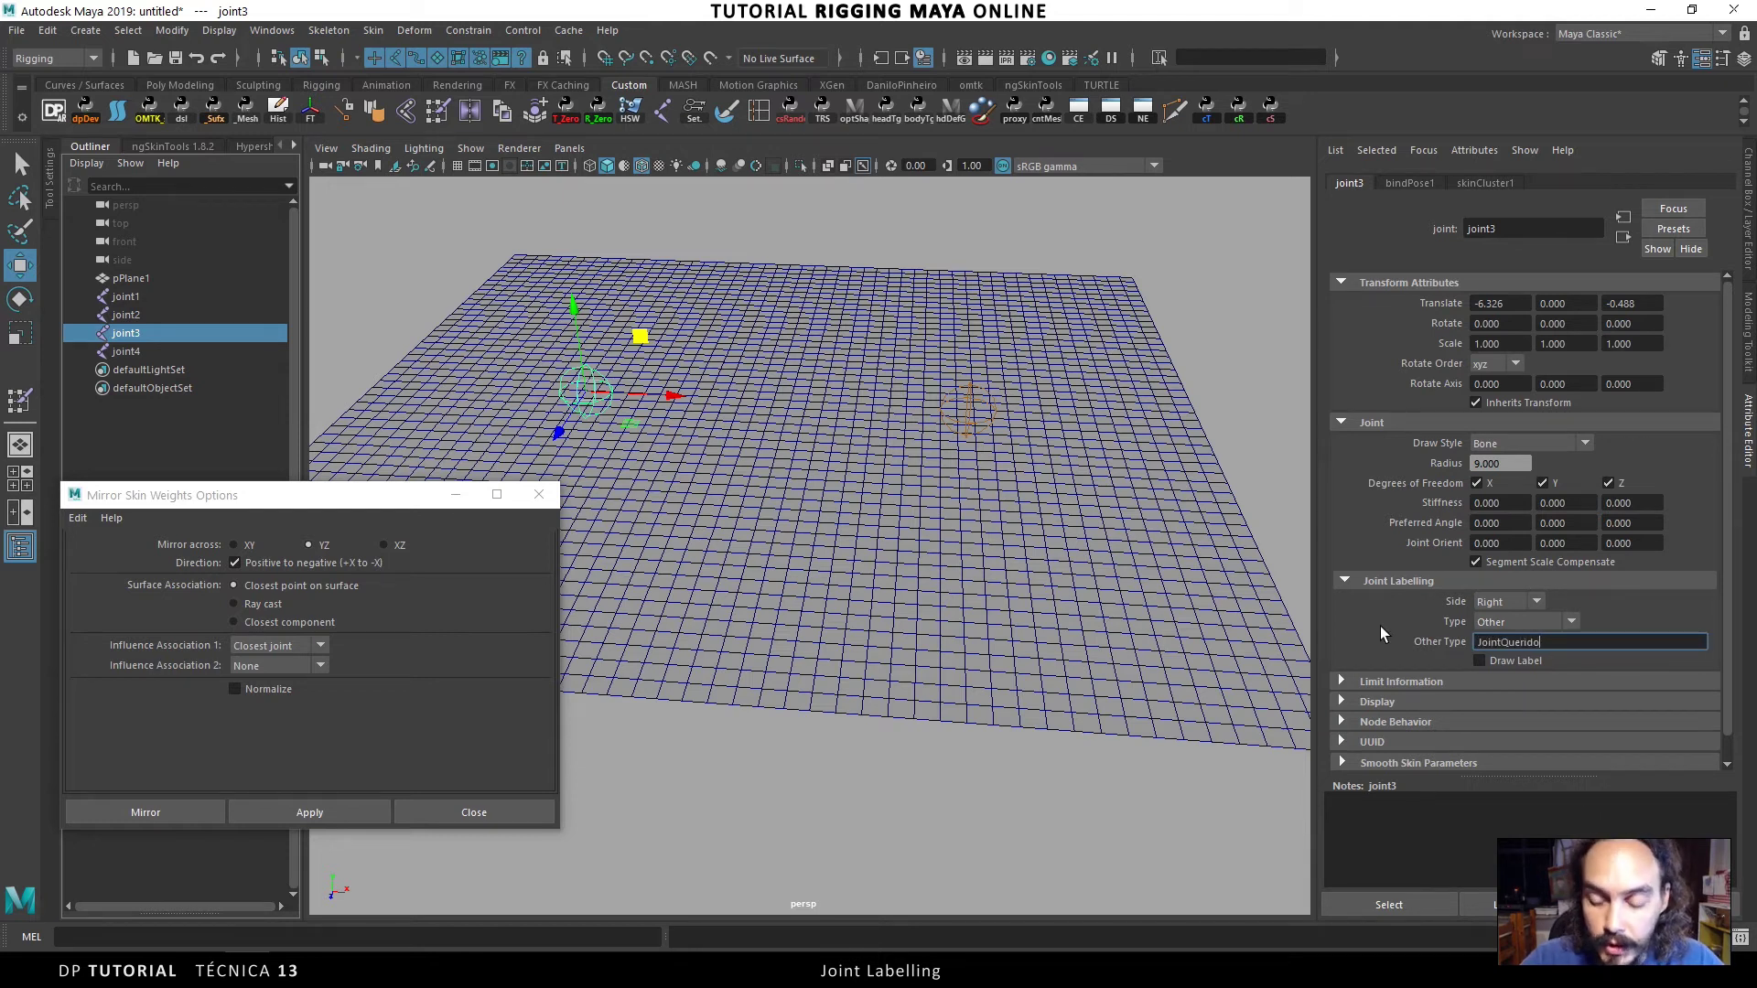
key("Return")
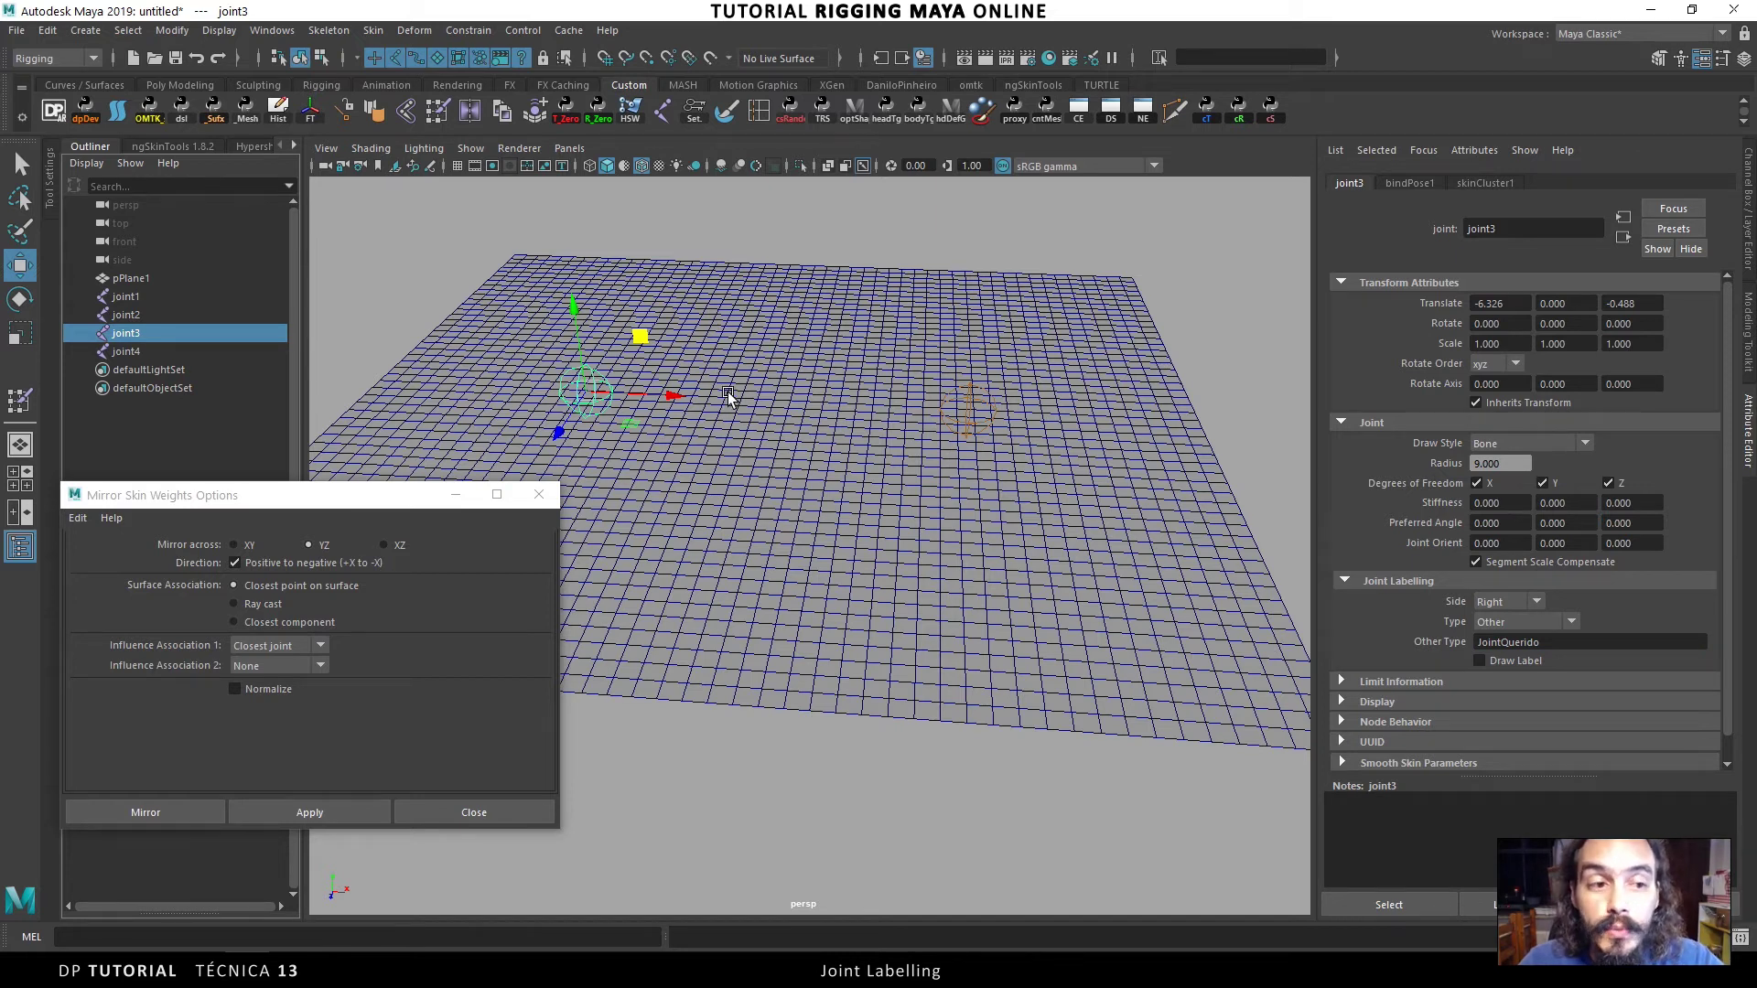
- Label joint2 Left/Foot and joint4 Right/Foot, then reselect pPlane1
left_click(138, 314)
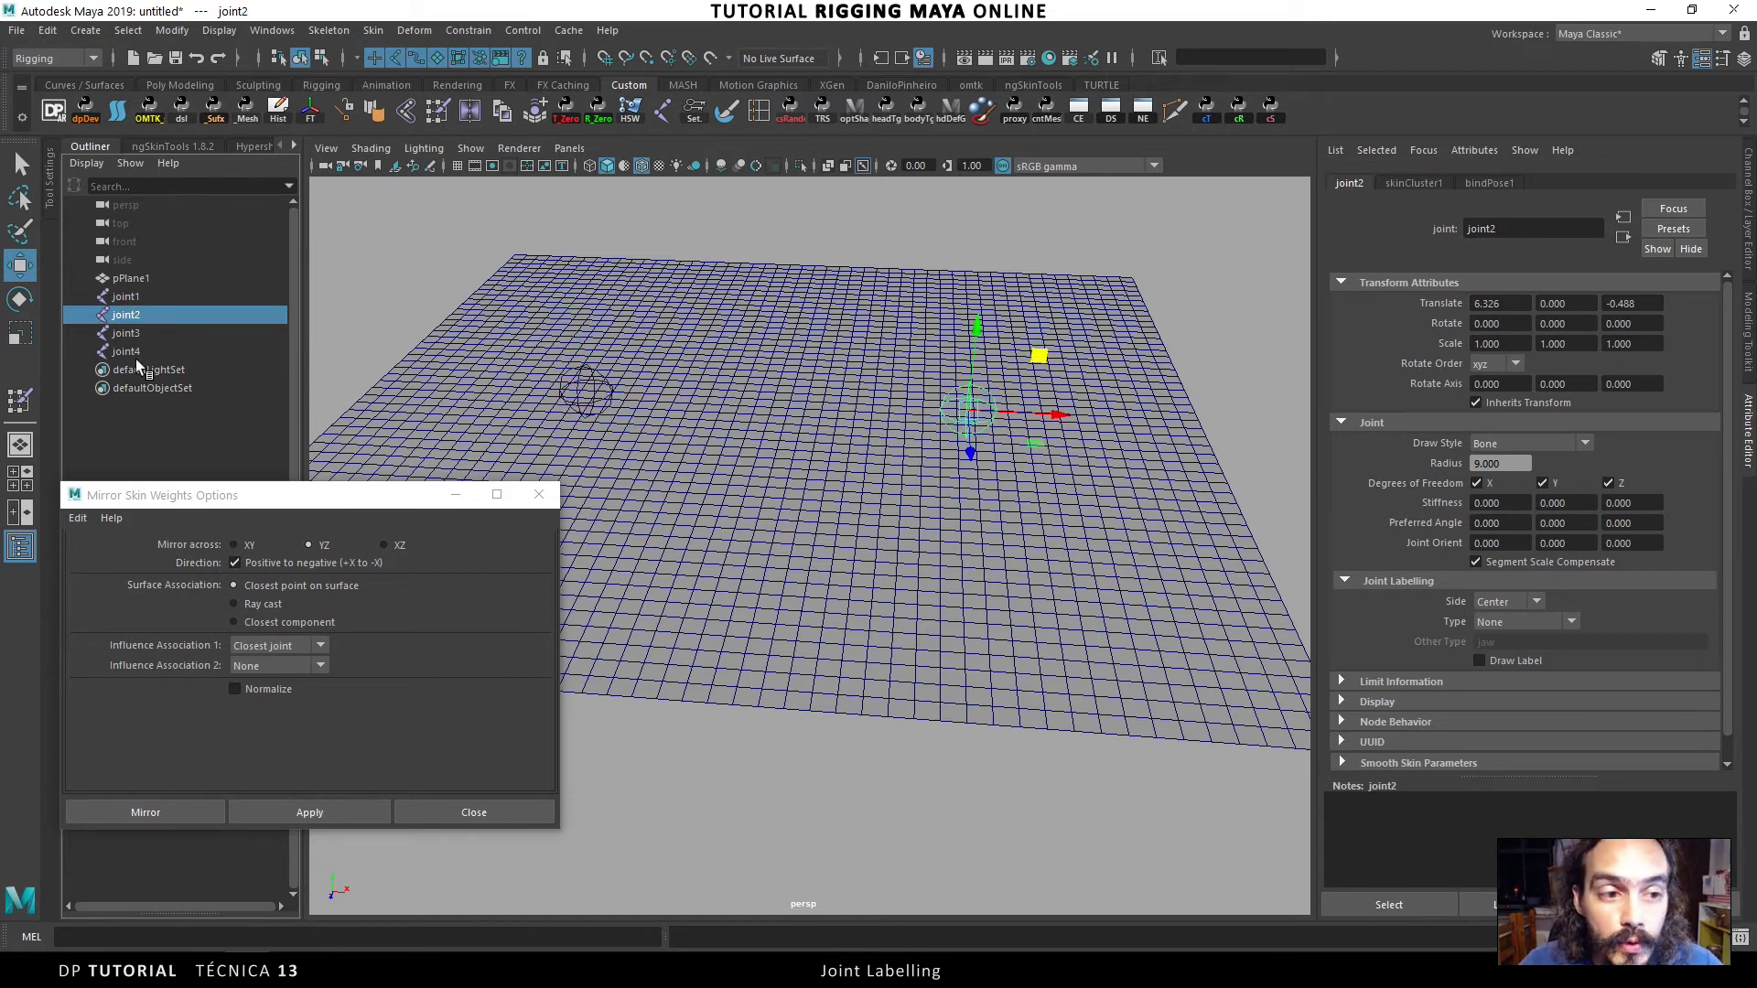
left_click(1539, 602)
left_click(1513, 639)
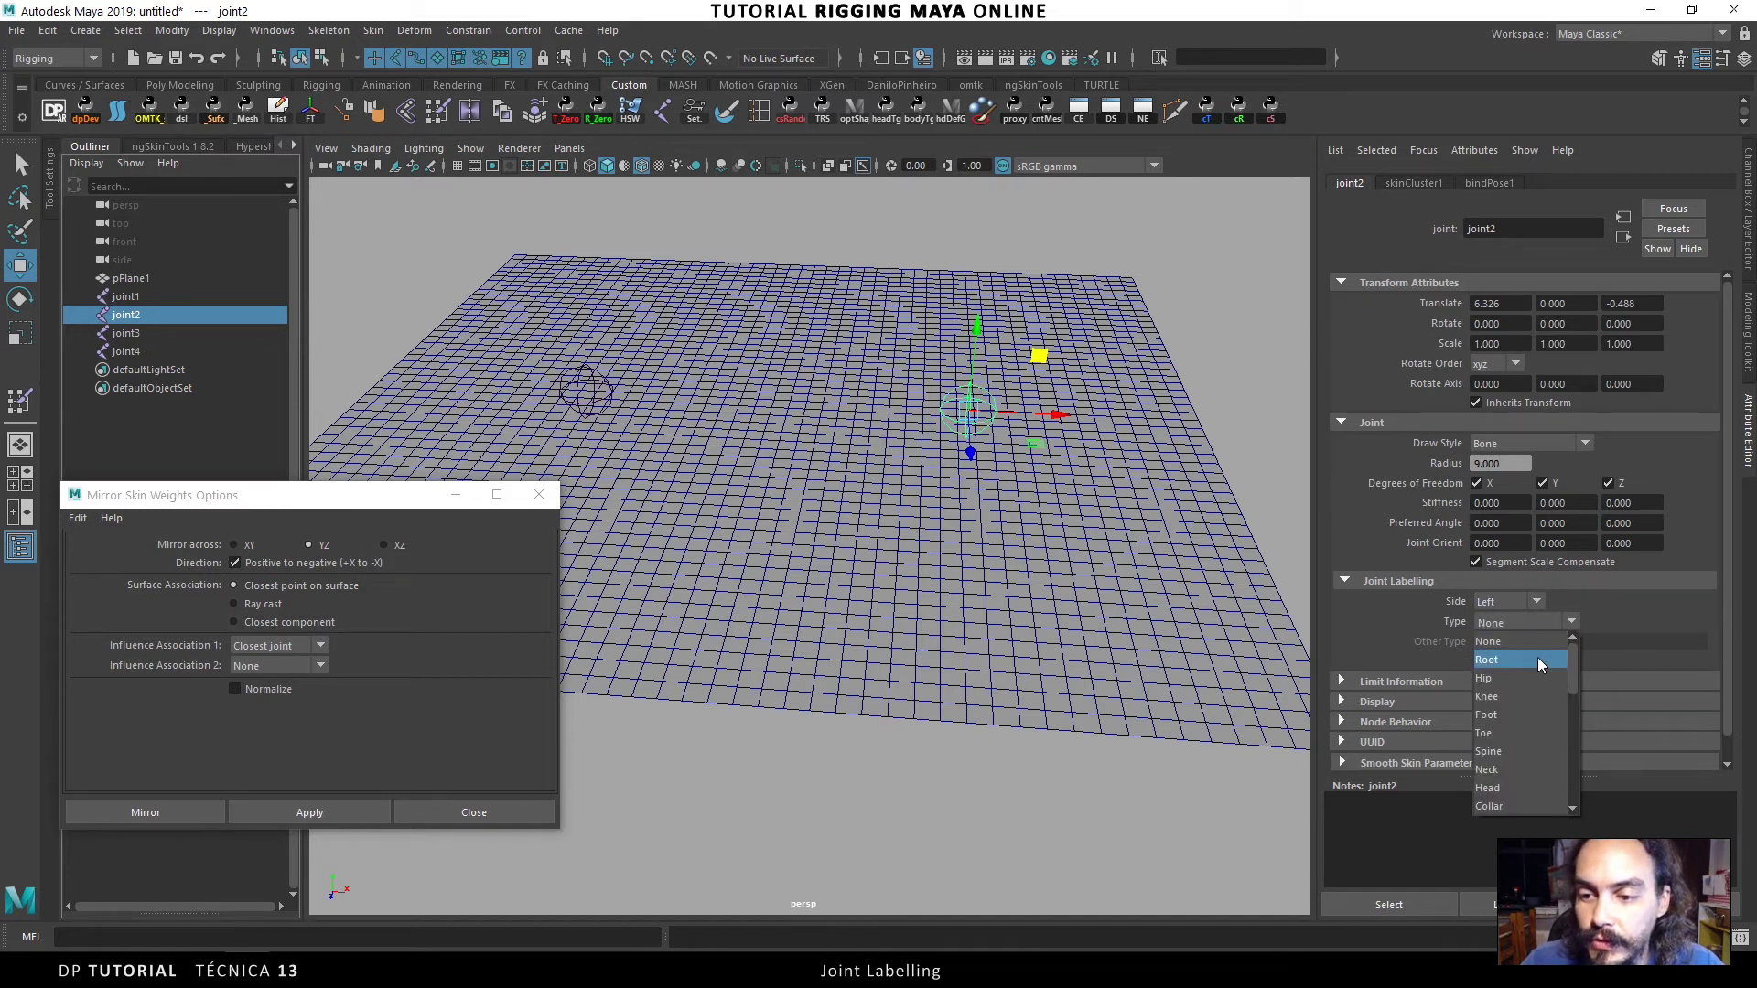
left_click(1536, 711)
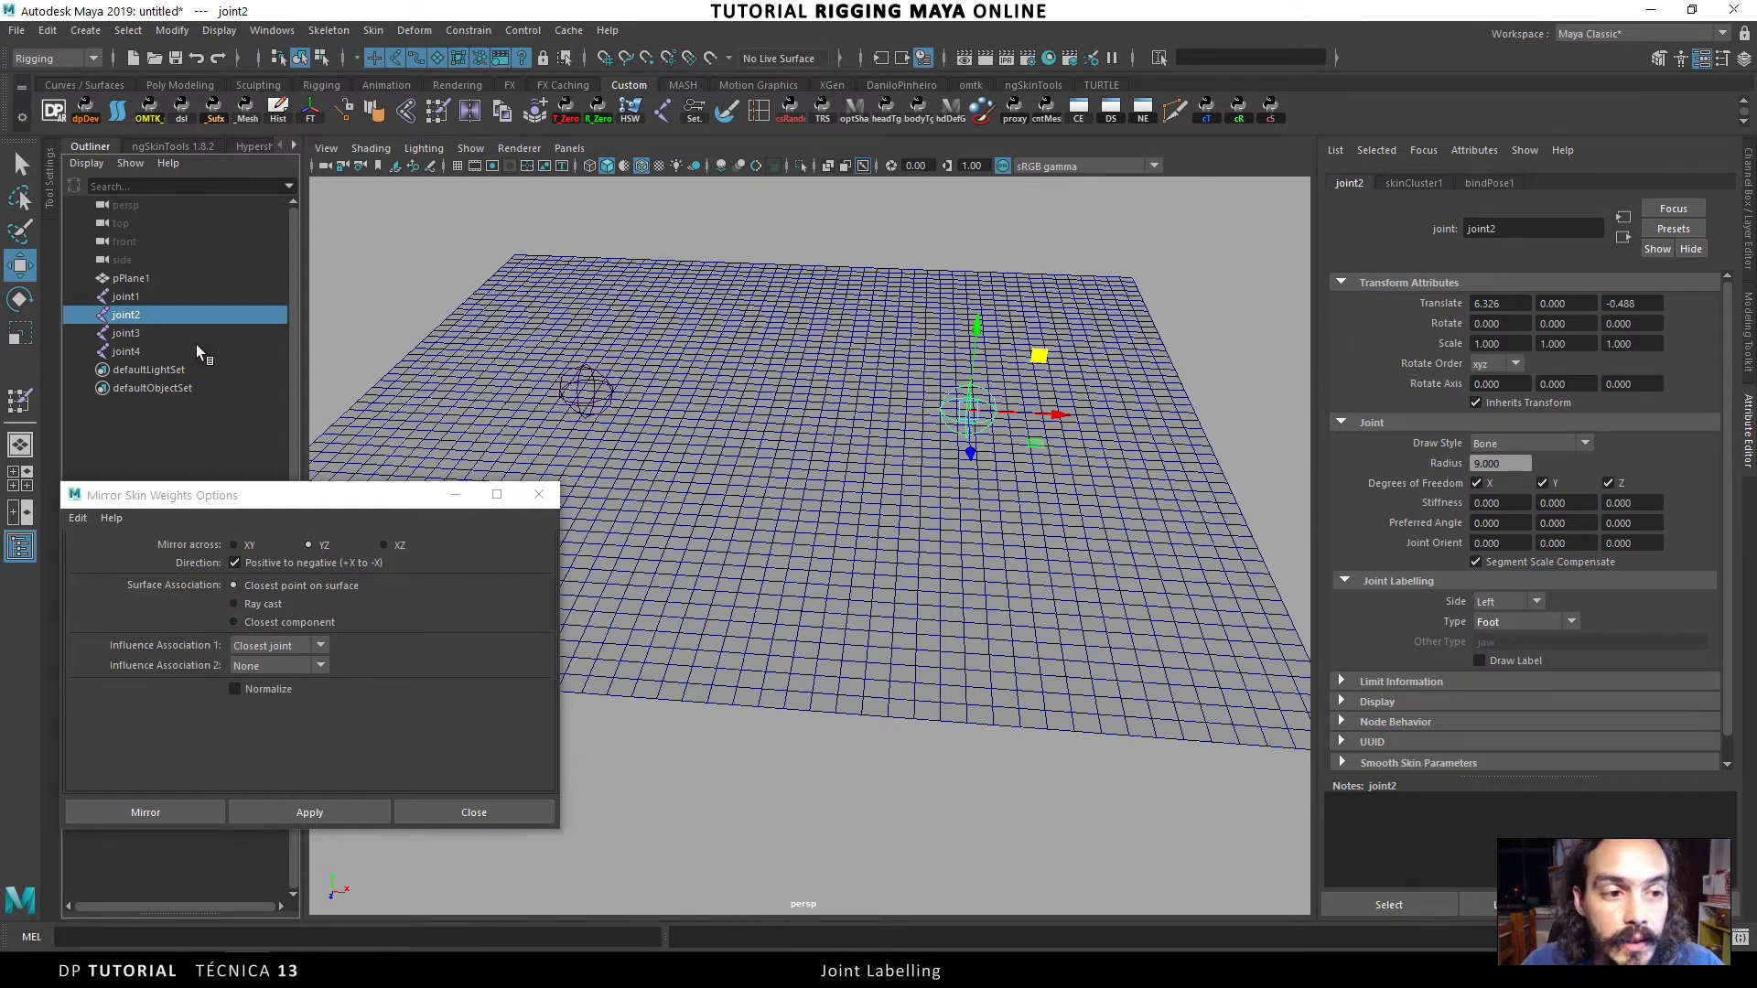
left_click(133, 353)
left_click(1517, 604)
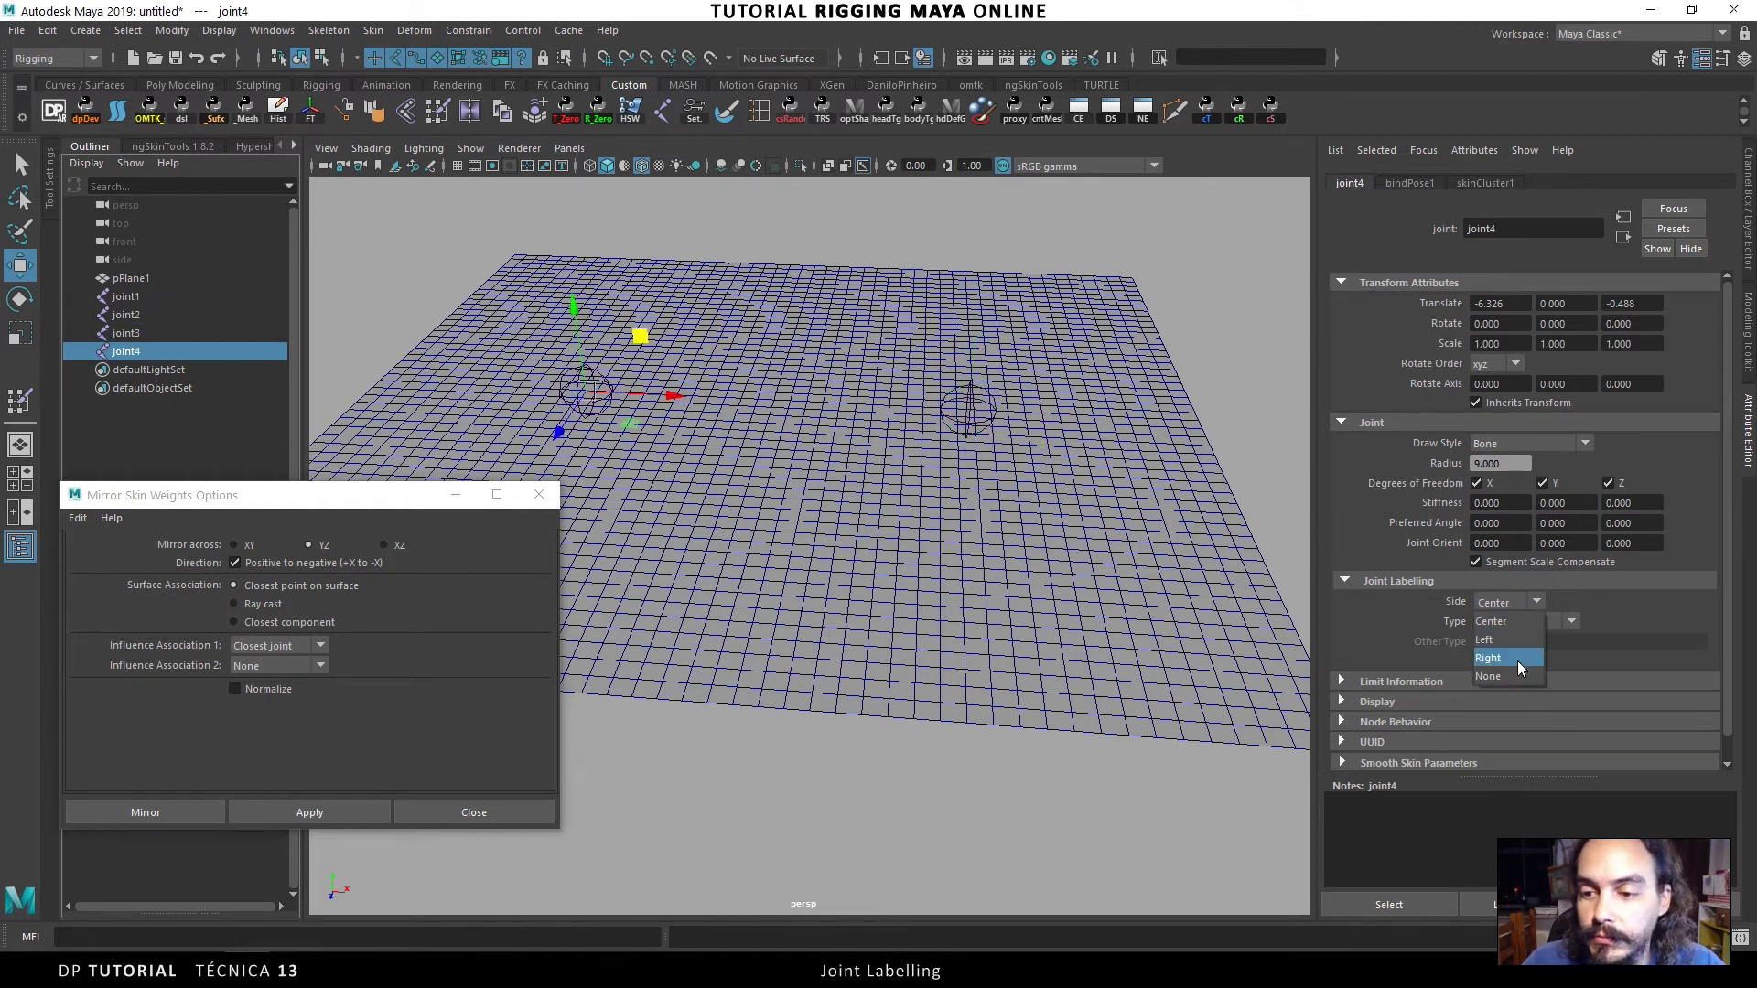
left_click(1514, 656)
left_click(1554, 620)
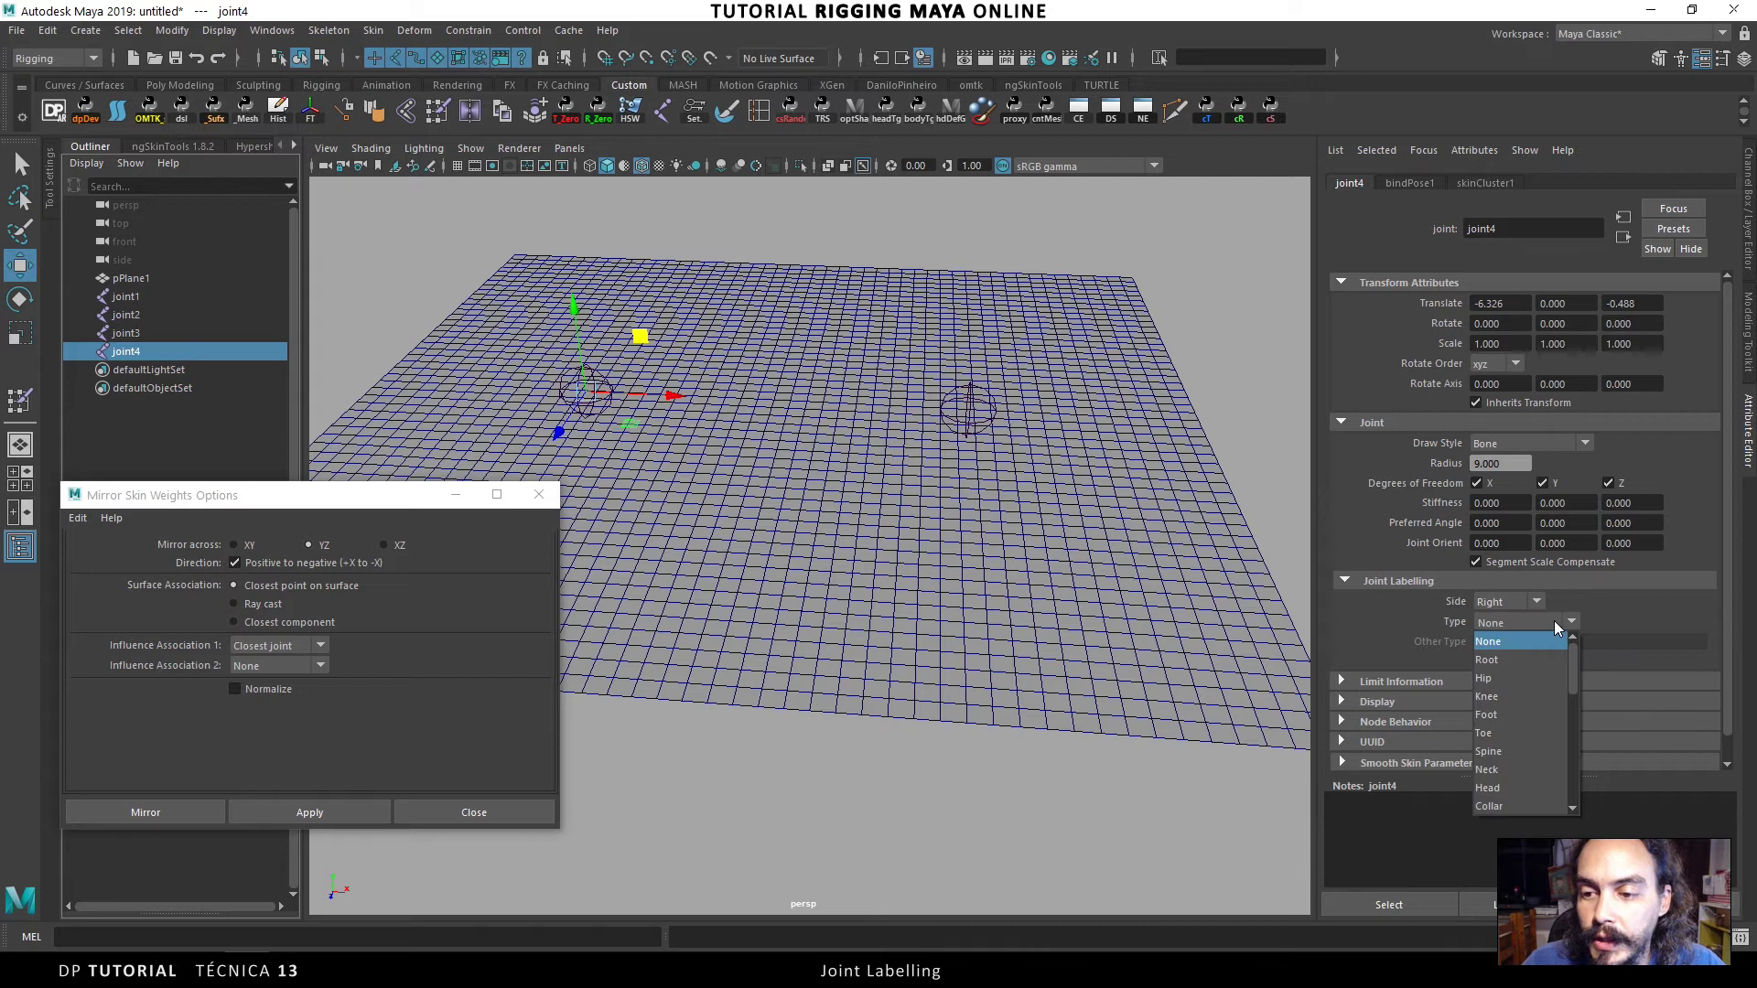
left_click(1532, 712)
left_click(816, 287)
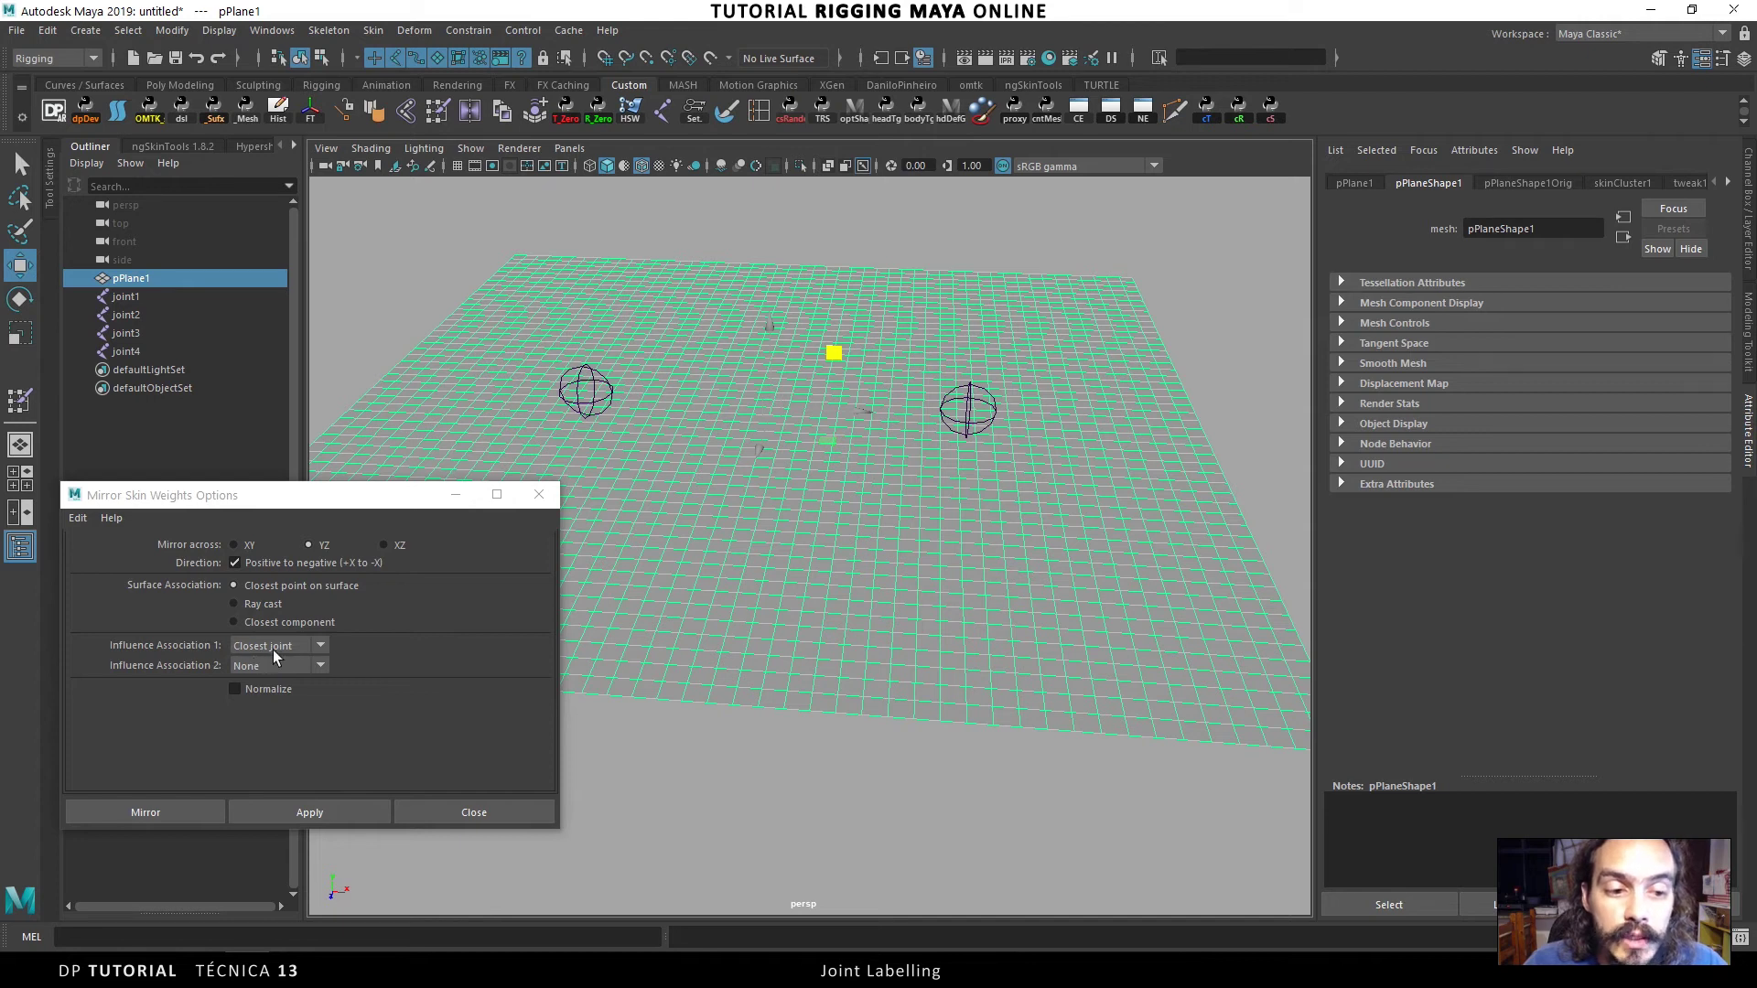
- Set Influence Association 1 to Label and apply the YZ skin weight mirror
left_click_drag(319, 503, 796, 197)
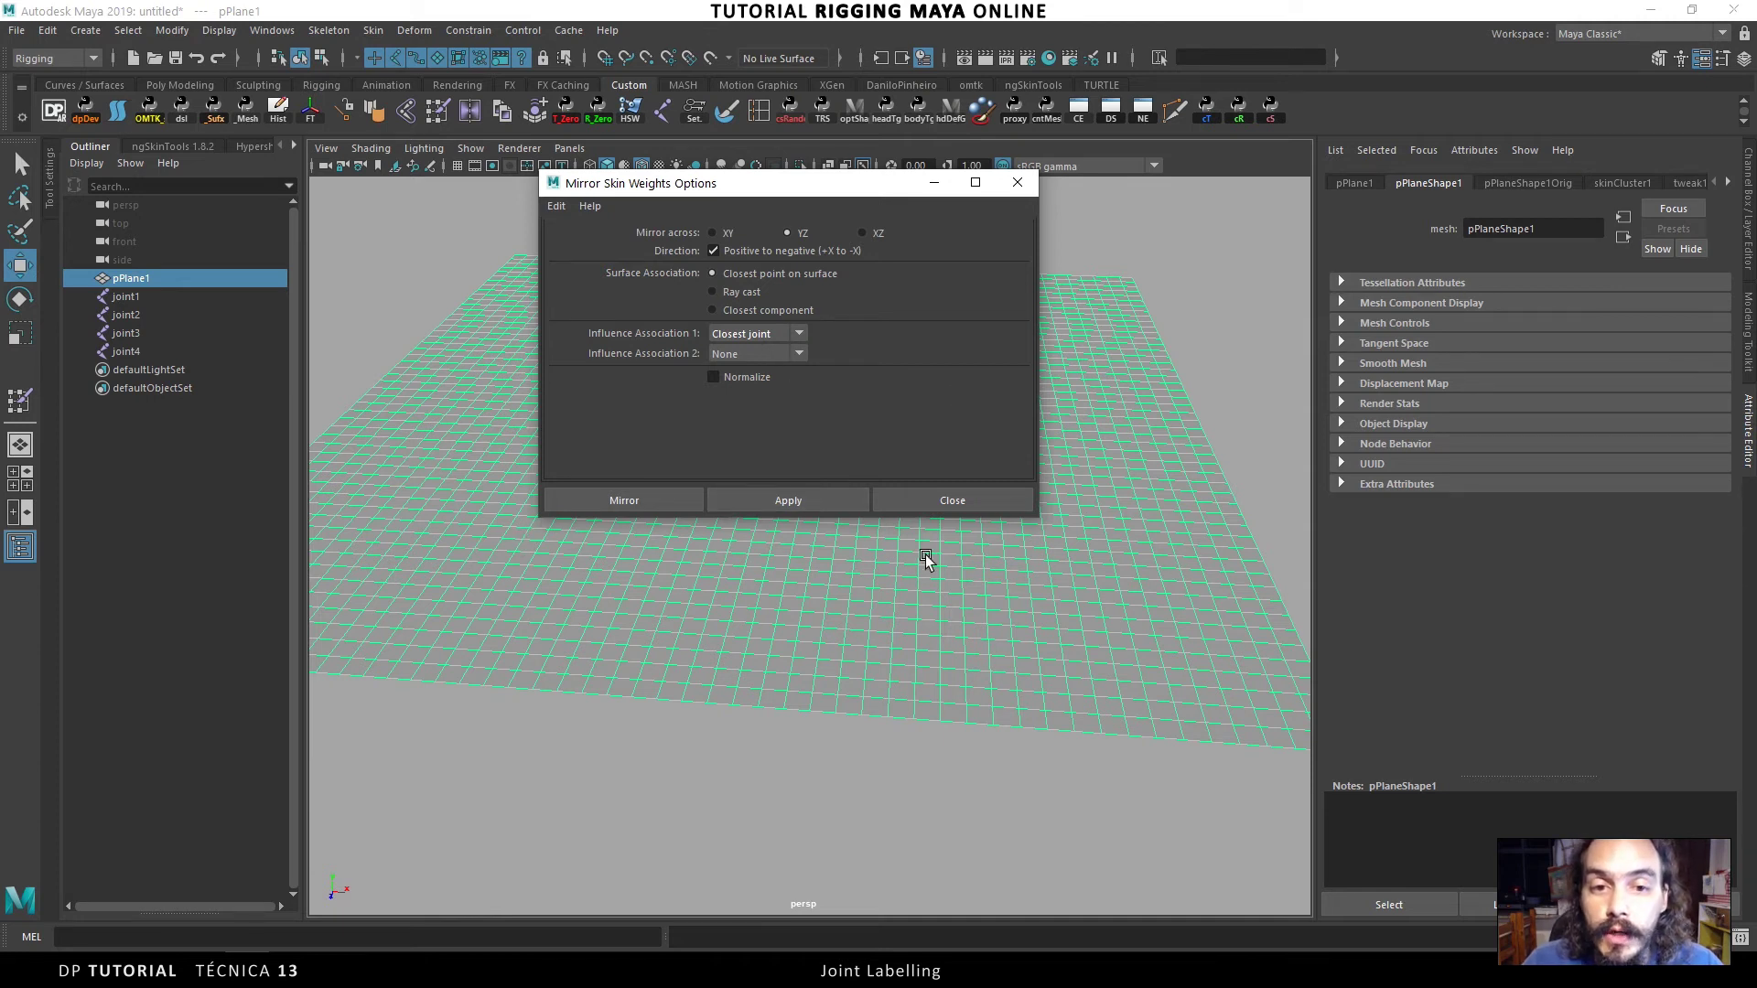
left_click(800, 335)
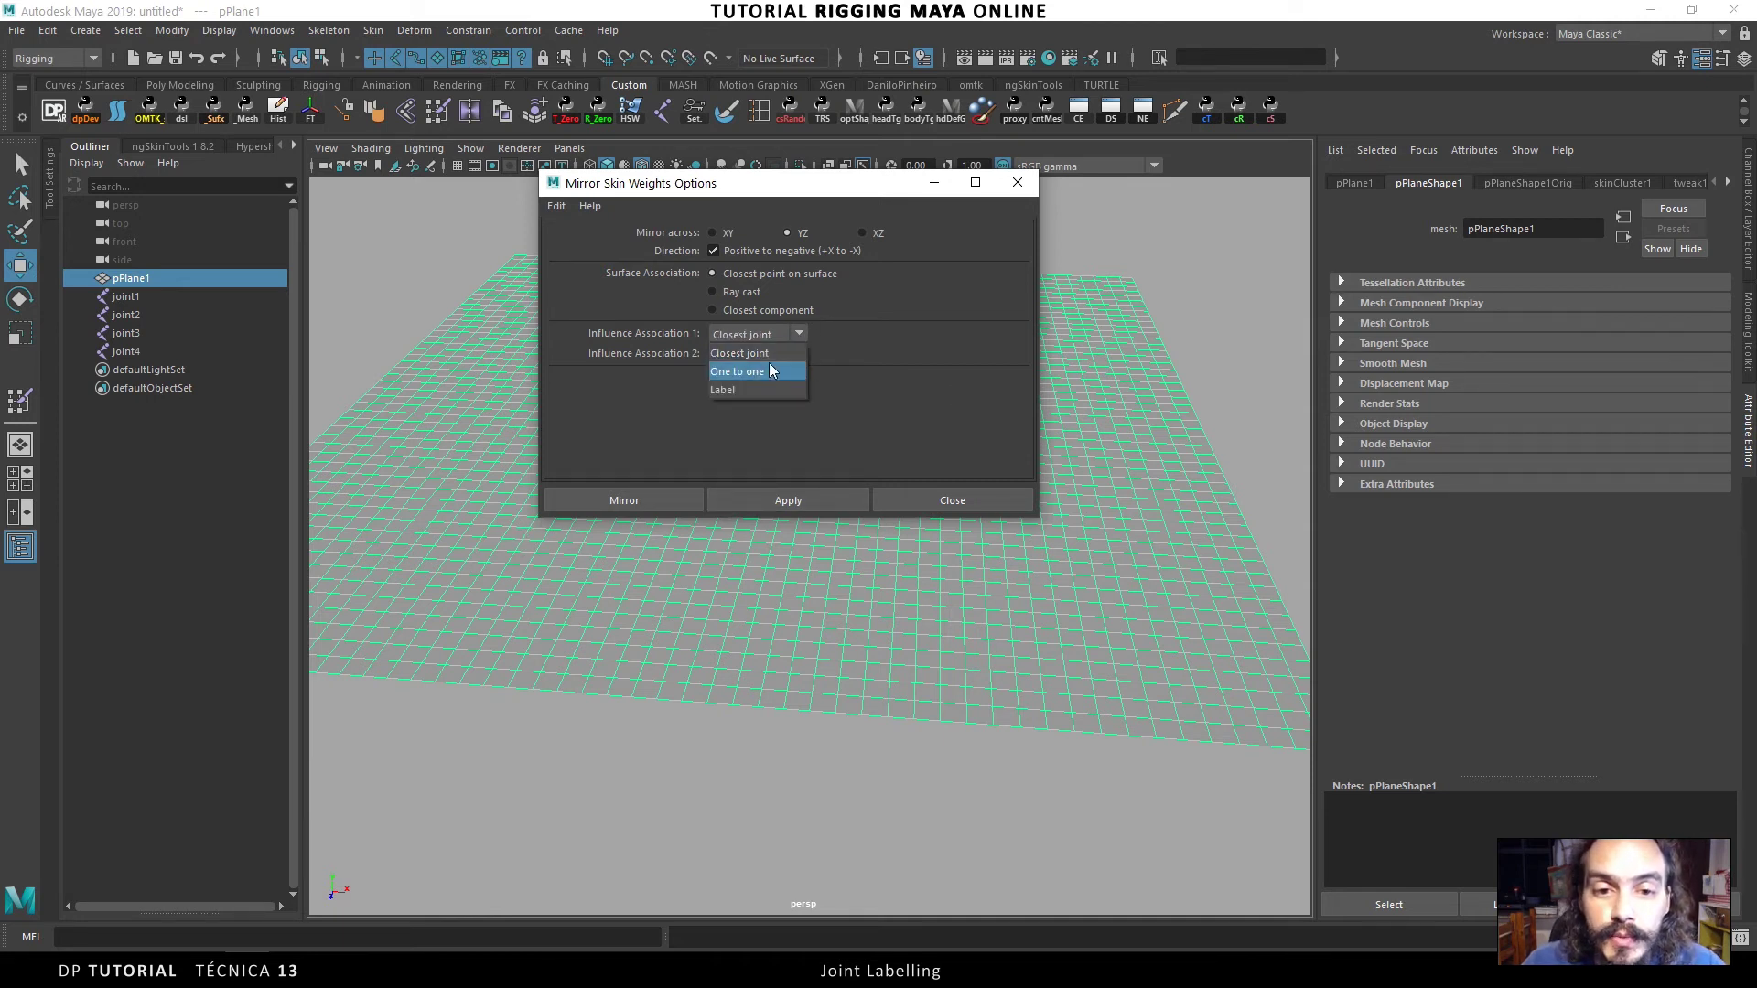
left_click(745, 389)
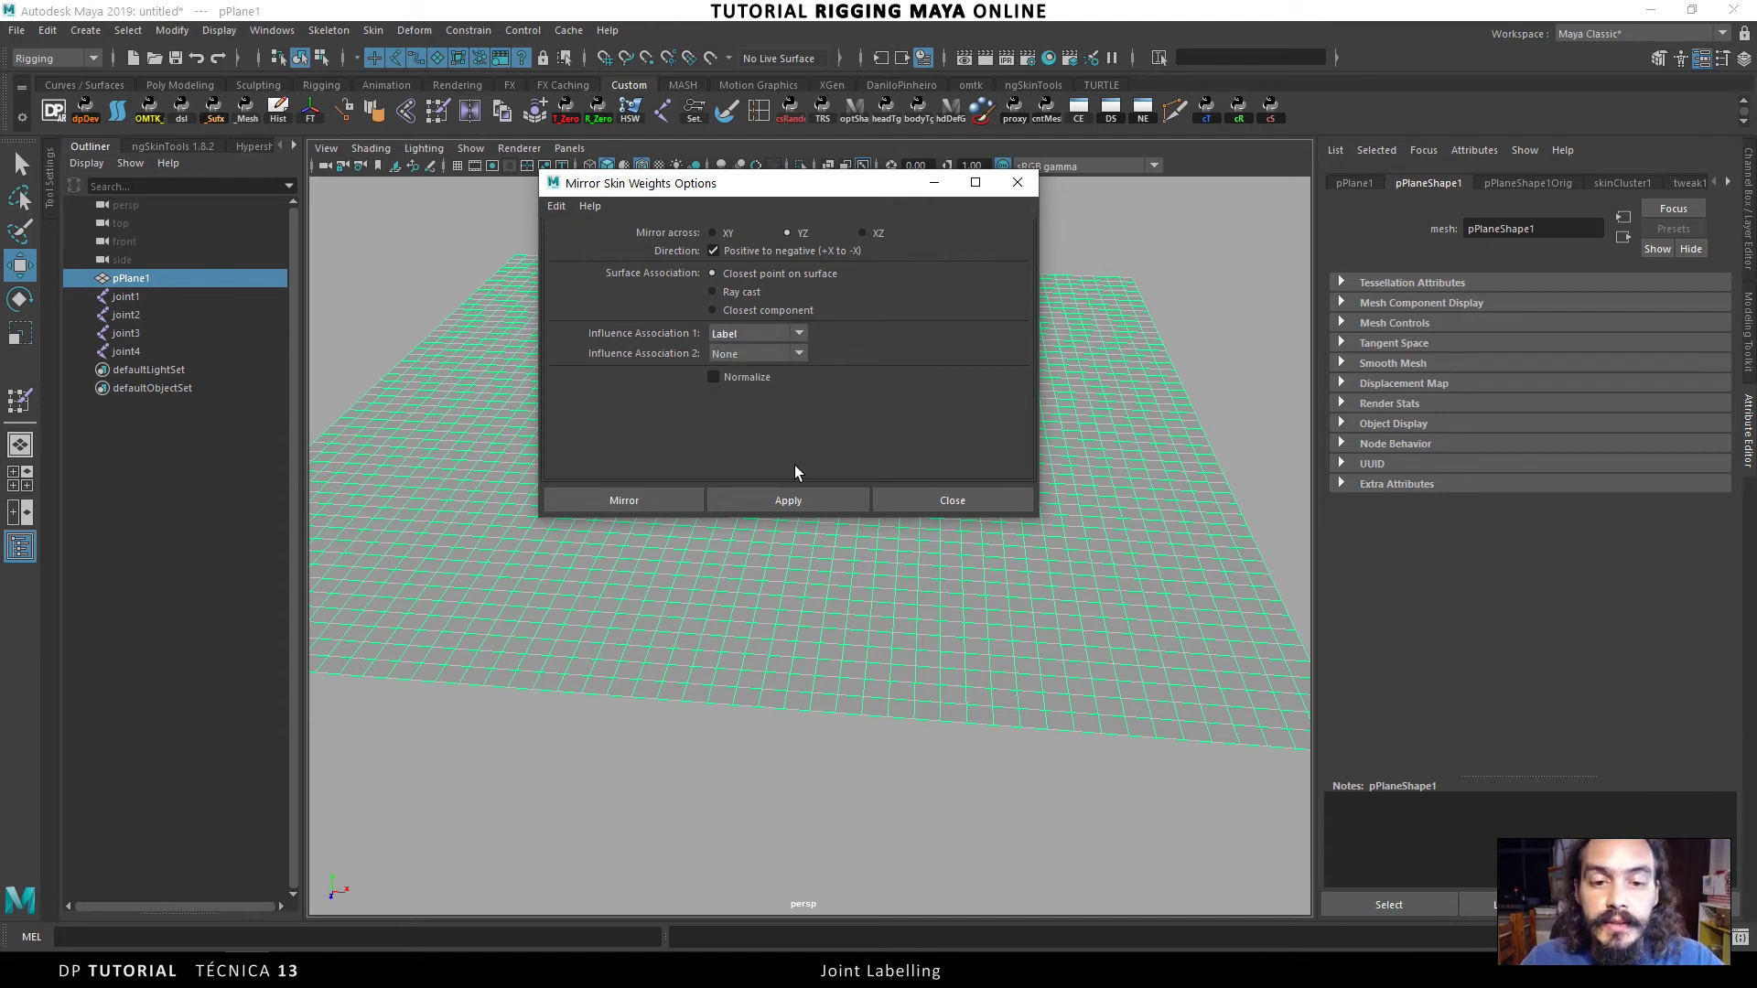
left_click(752, 501)
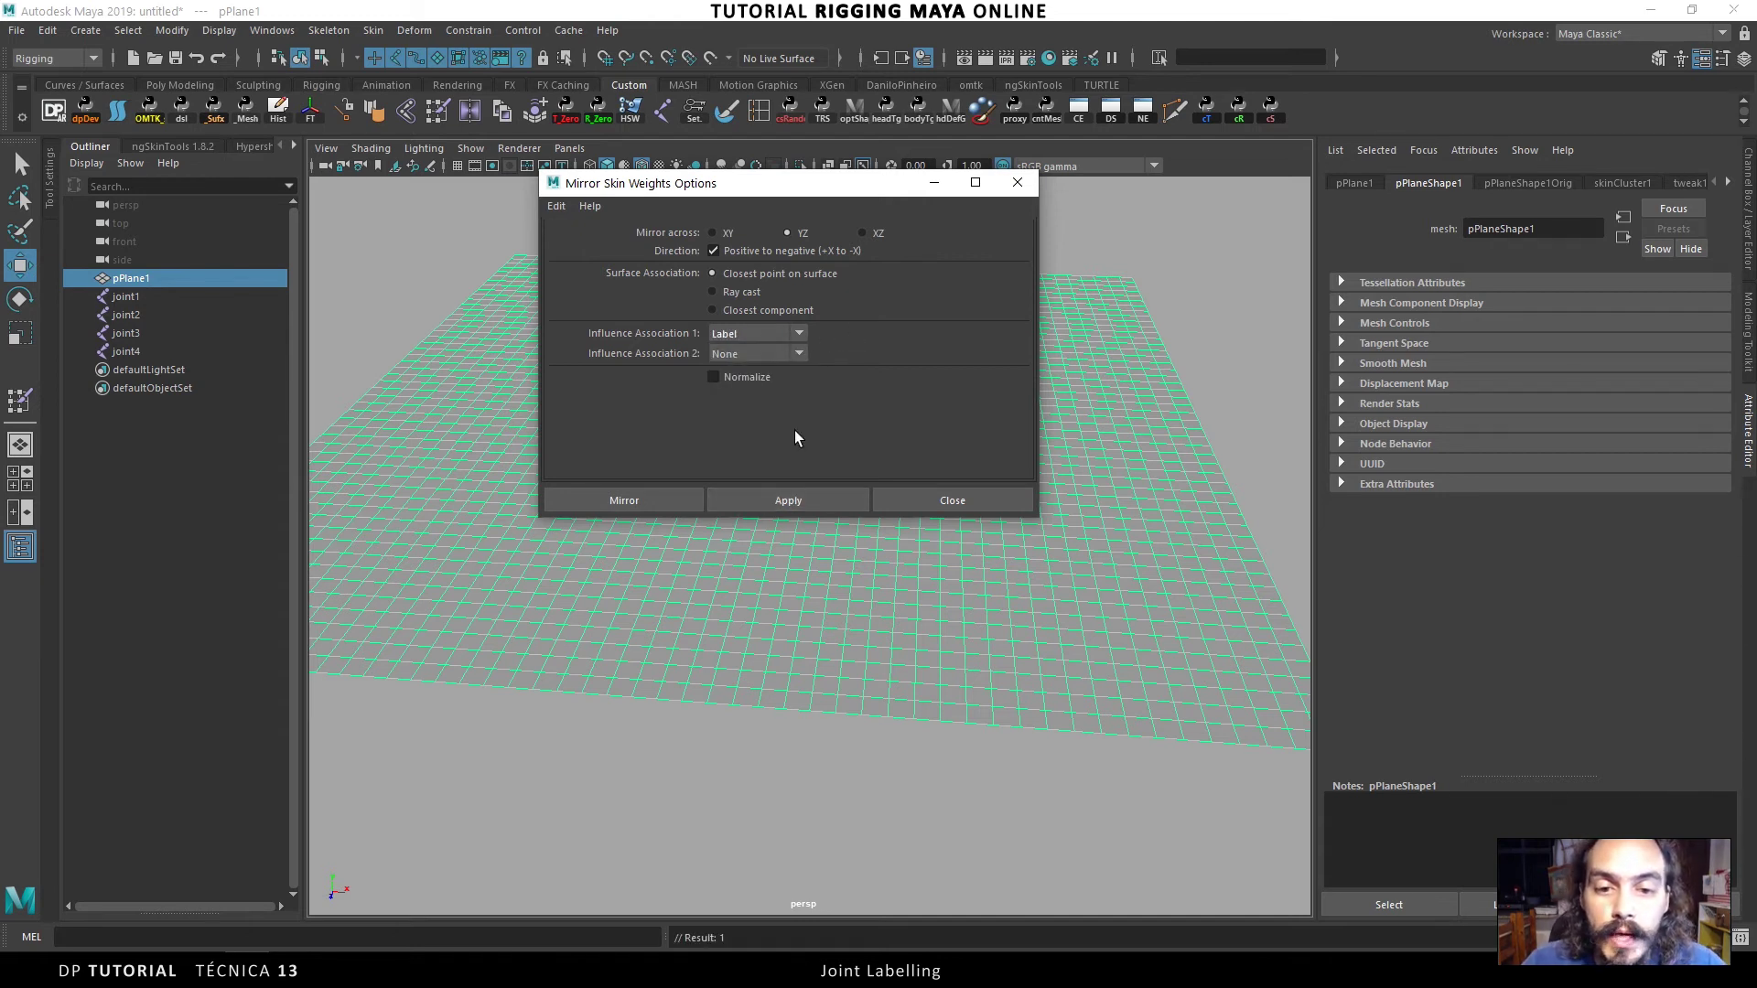
- Raise joint1, then joint2, to check how each deforms the plane, undoing each test move
mouse_move(803, 190)
left_mouse_down()
mouse_move(576, 662)
mouse_move(555, 593)
left_mouse_up()
left_click(164, 298)
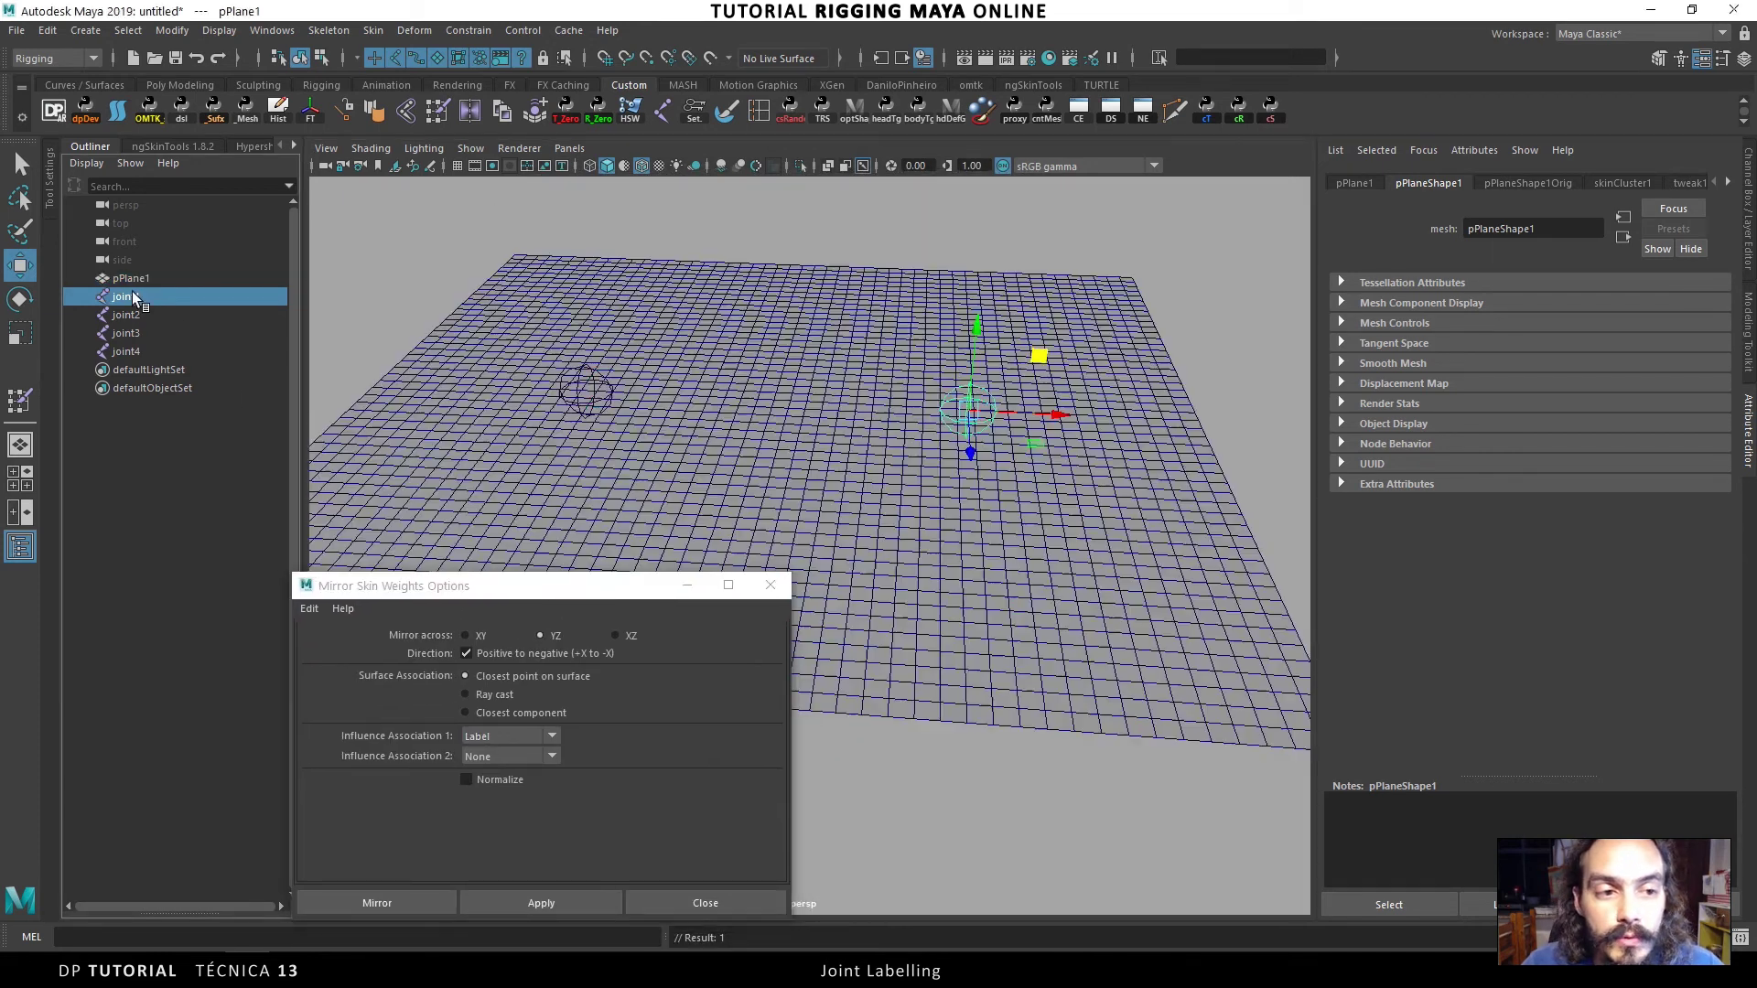
left_click_drag(985, 423, 975, 393)
key("ctrl+z")
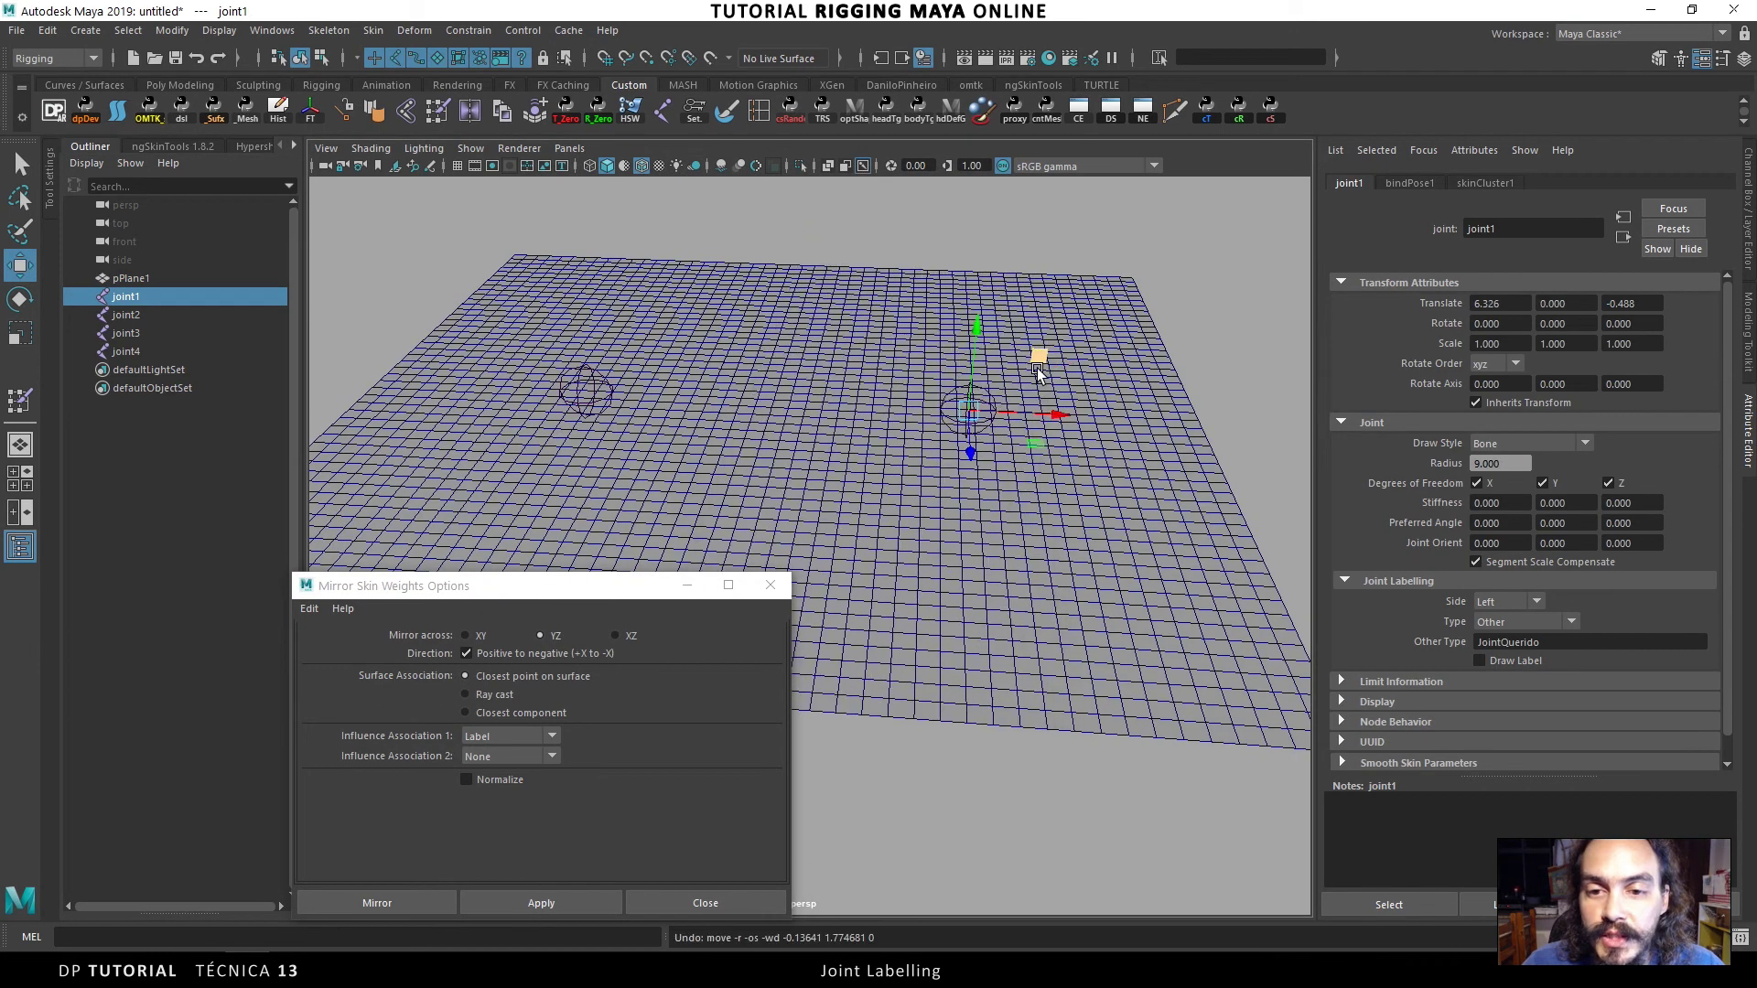
middle_click_drag(136, 352, 183, 305)
left_click(240, 315)
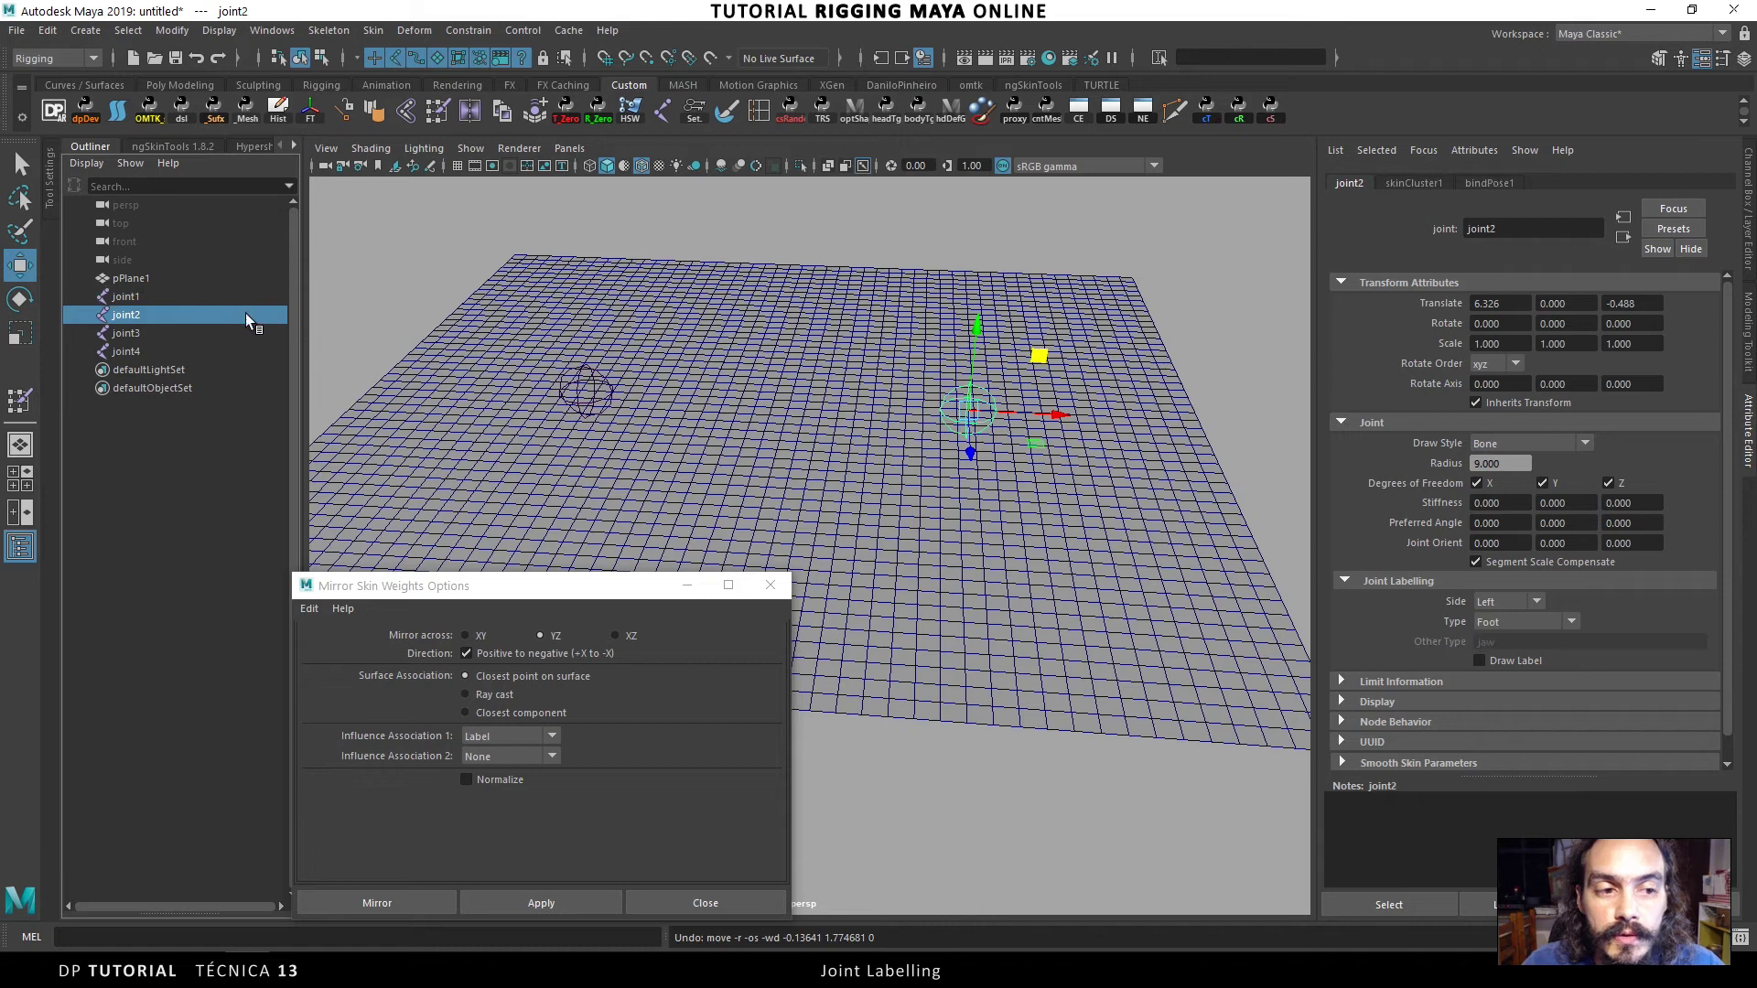
left_click_drag(1039, 355, 984, 357)
key("ctrl+z")
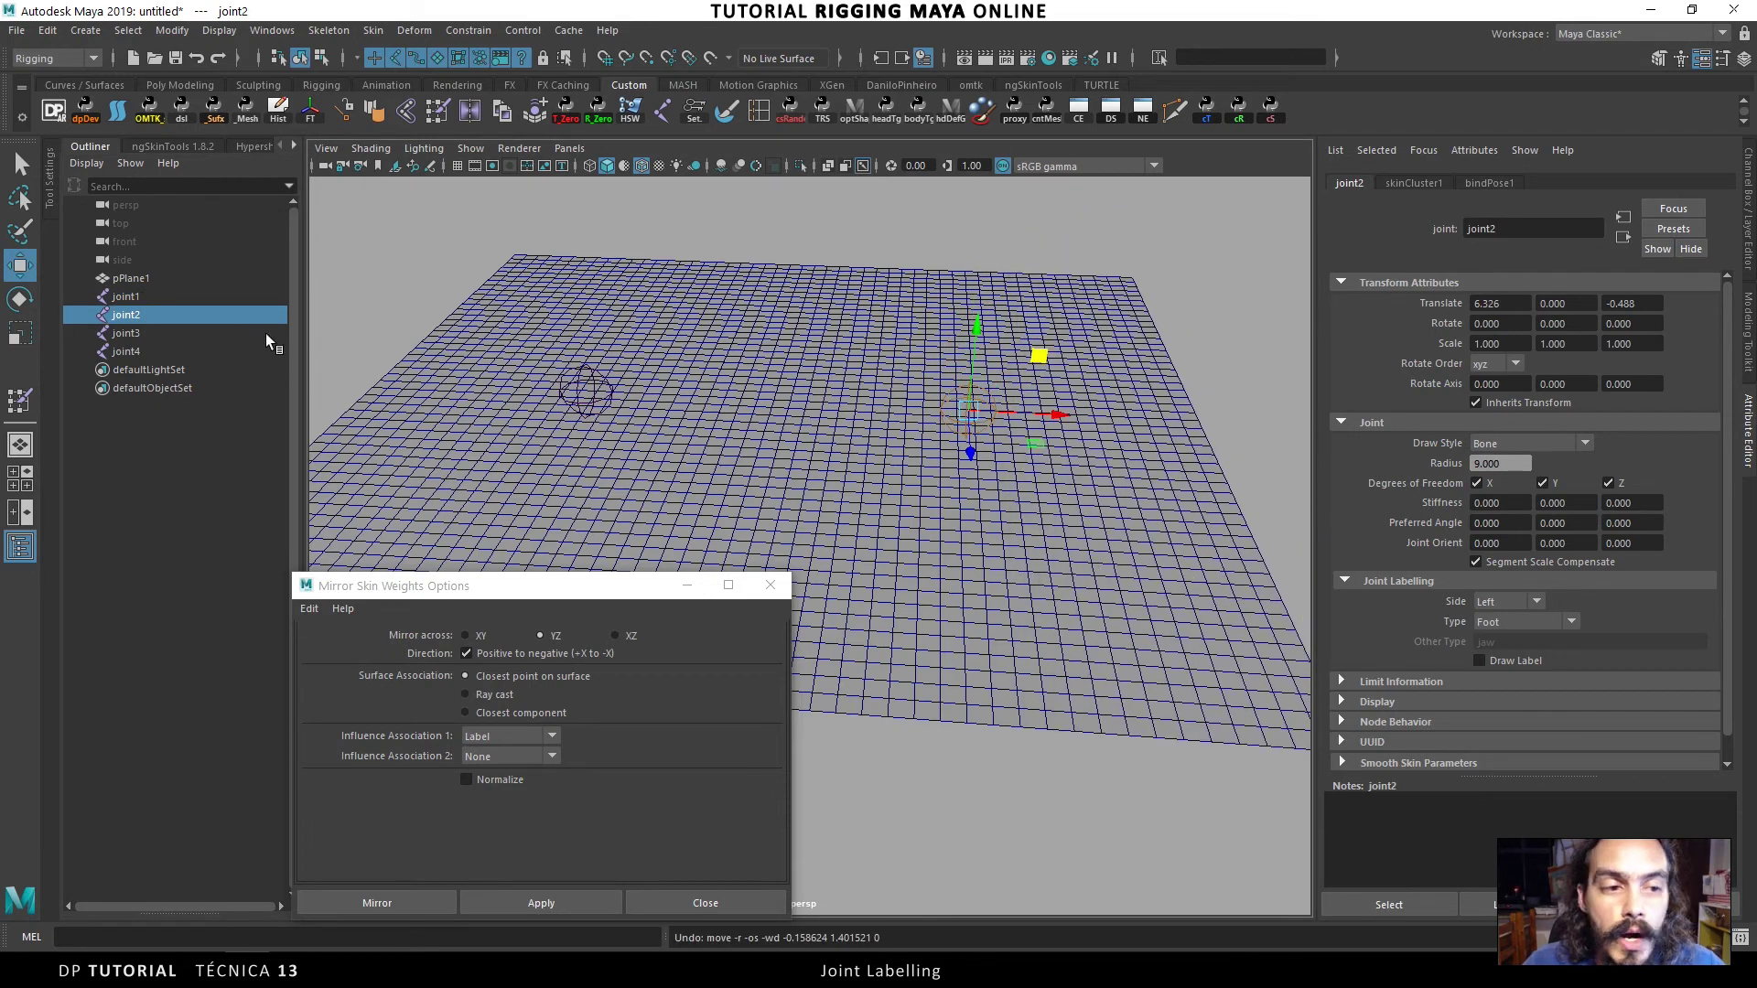
- Raise joint3 and then joint4 to verify their mirrored influence on the plane
left_click(128, 335)
left_click_drag(644, 335, 641, 284)
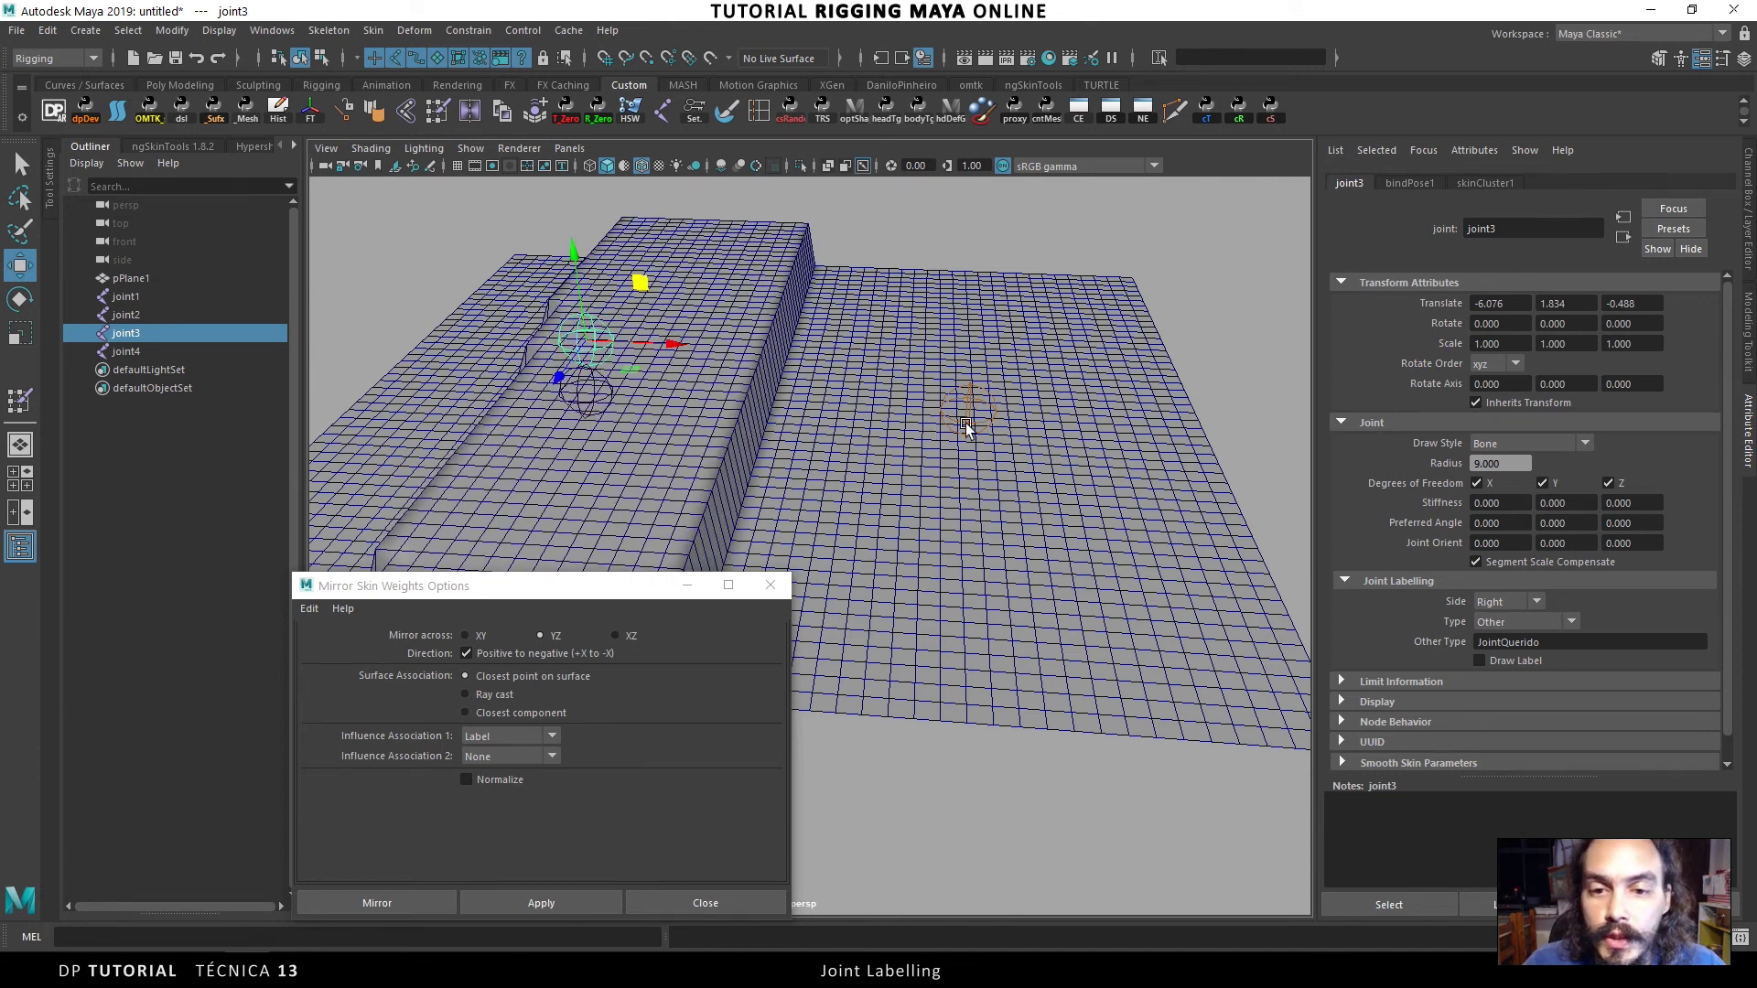
key("ctrl+z")
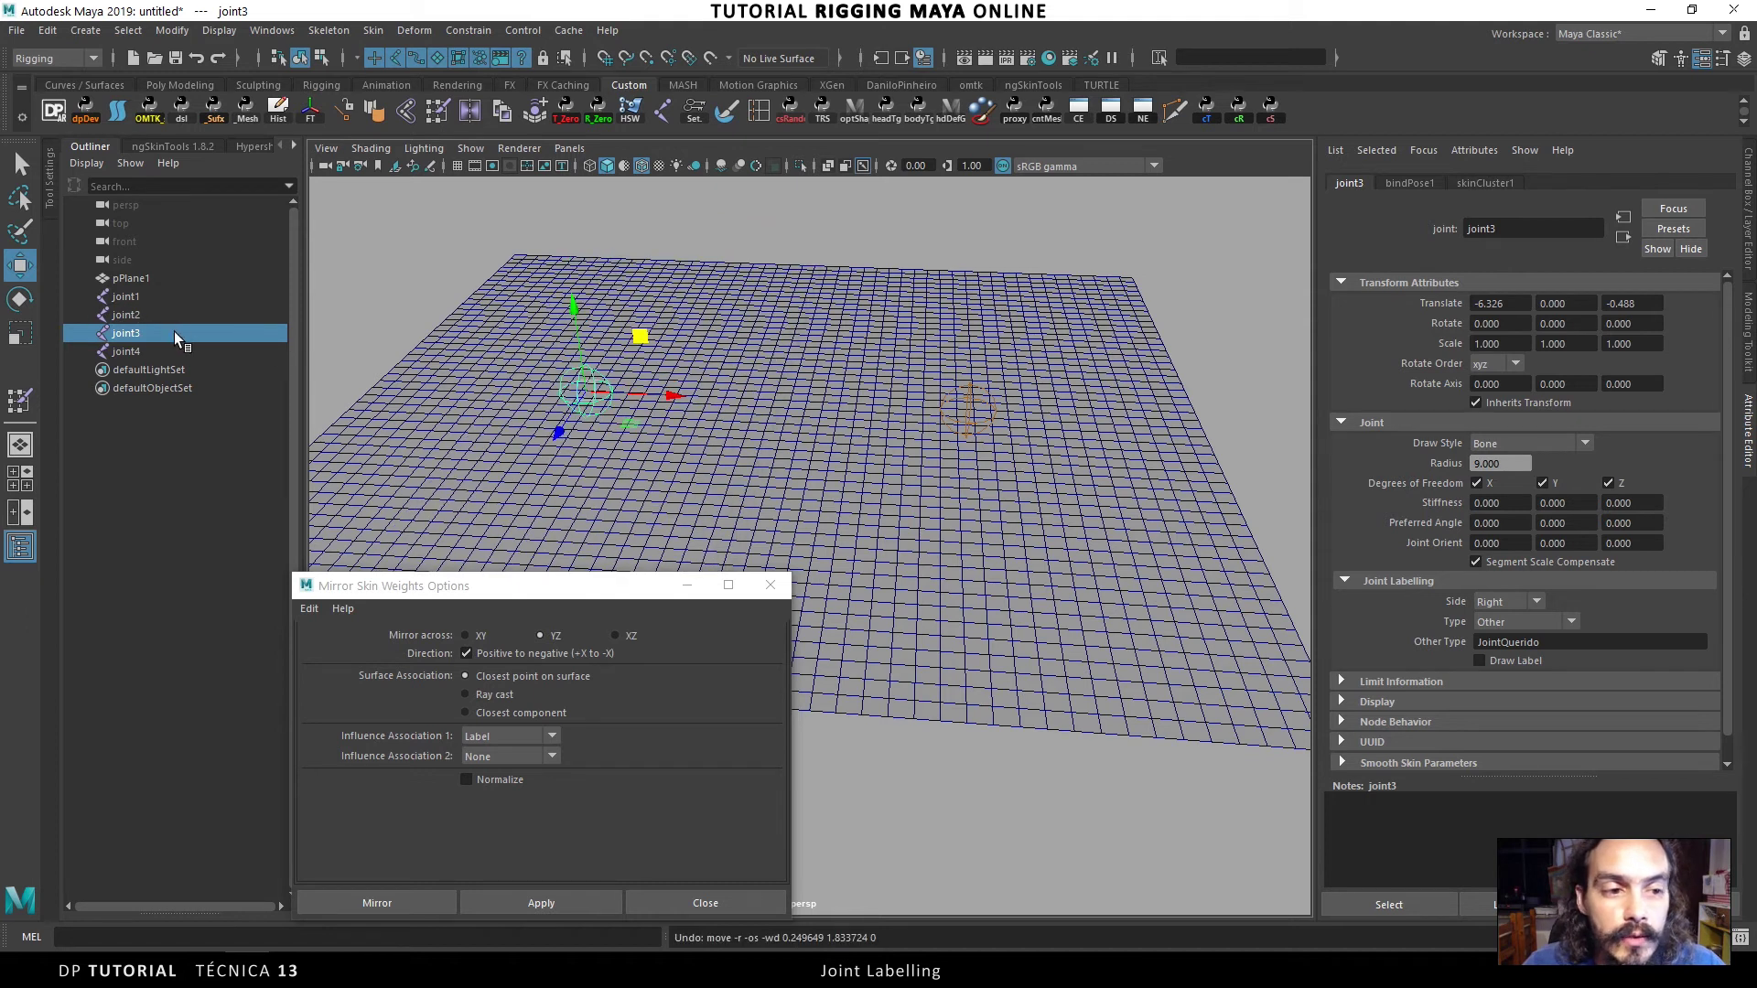
key("Down")
left_click_drag(635, 333, 622, 256)
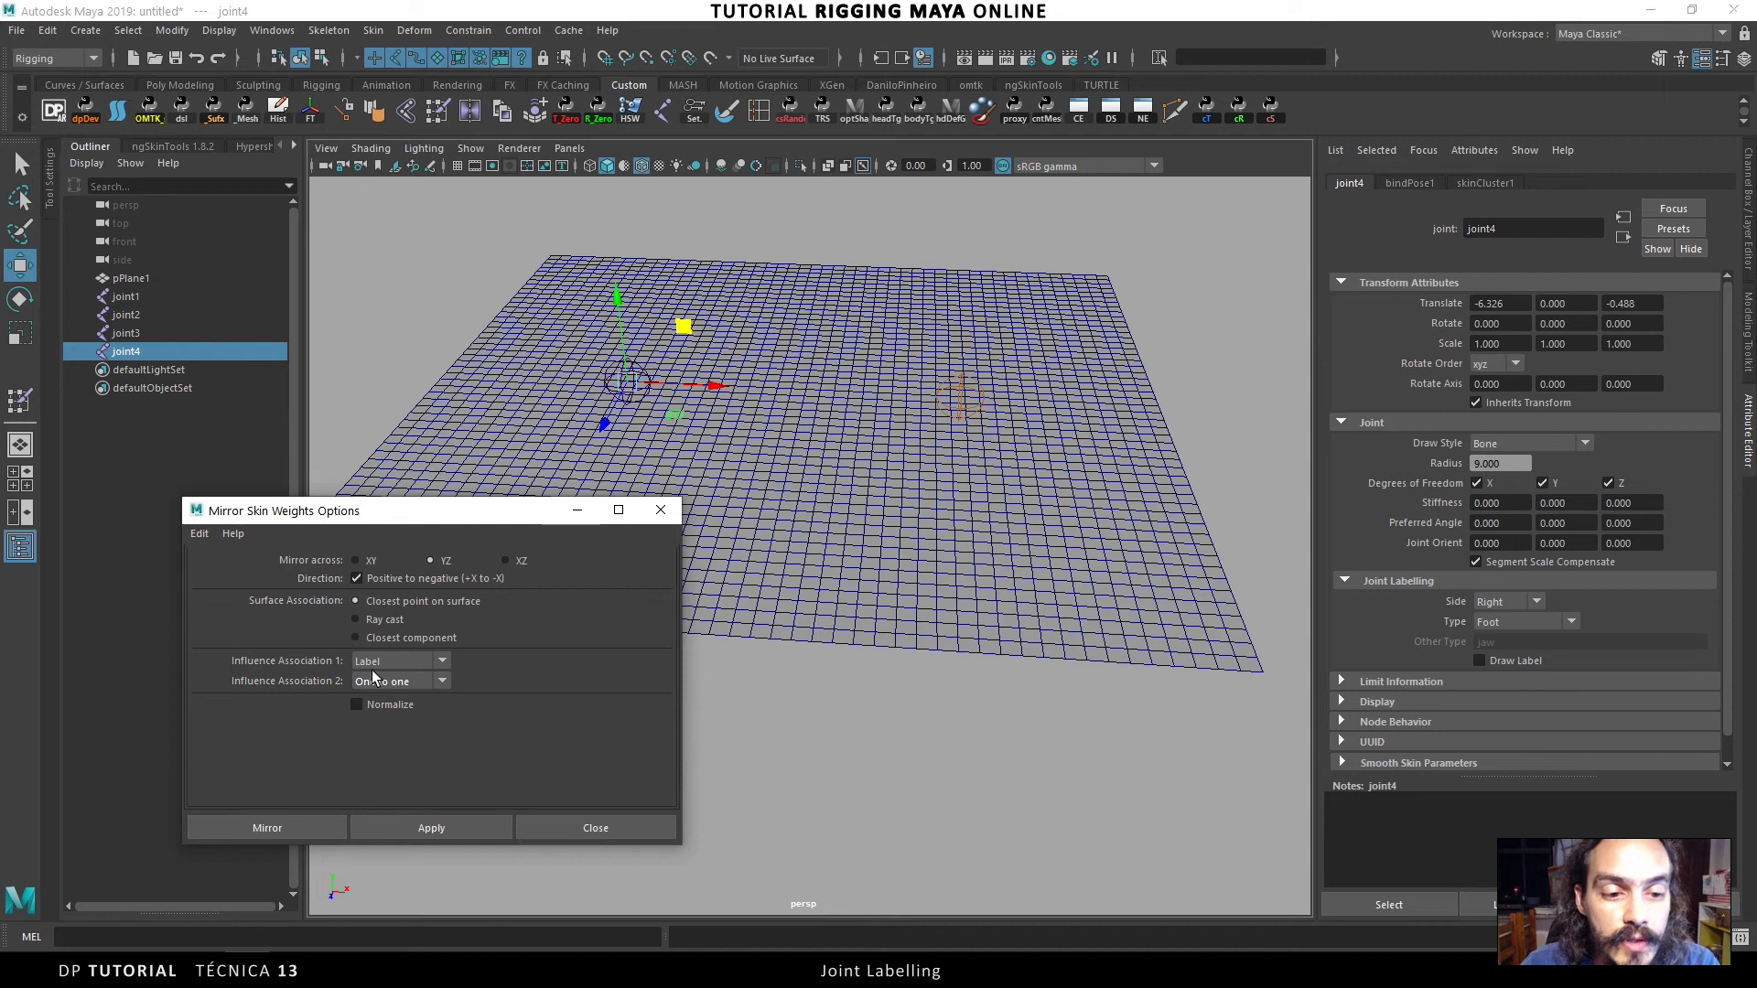
left_click(375, 677)
left_click(394, 697)
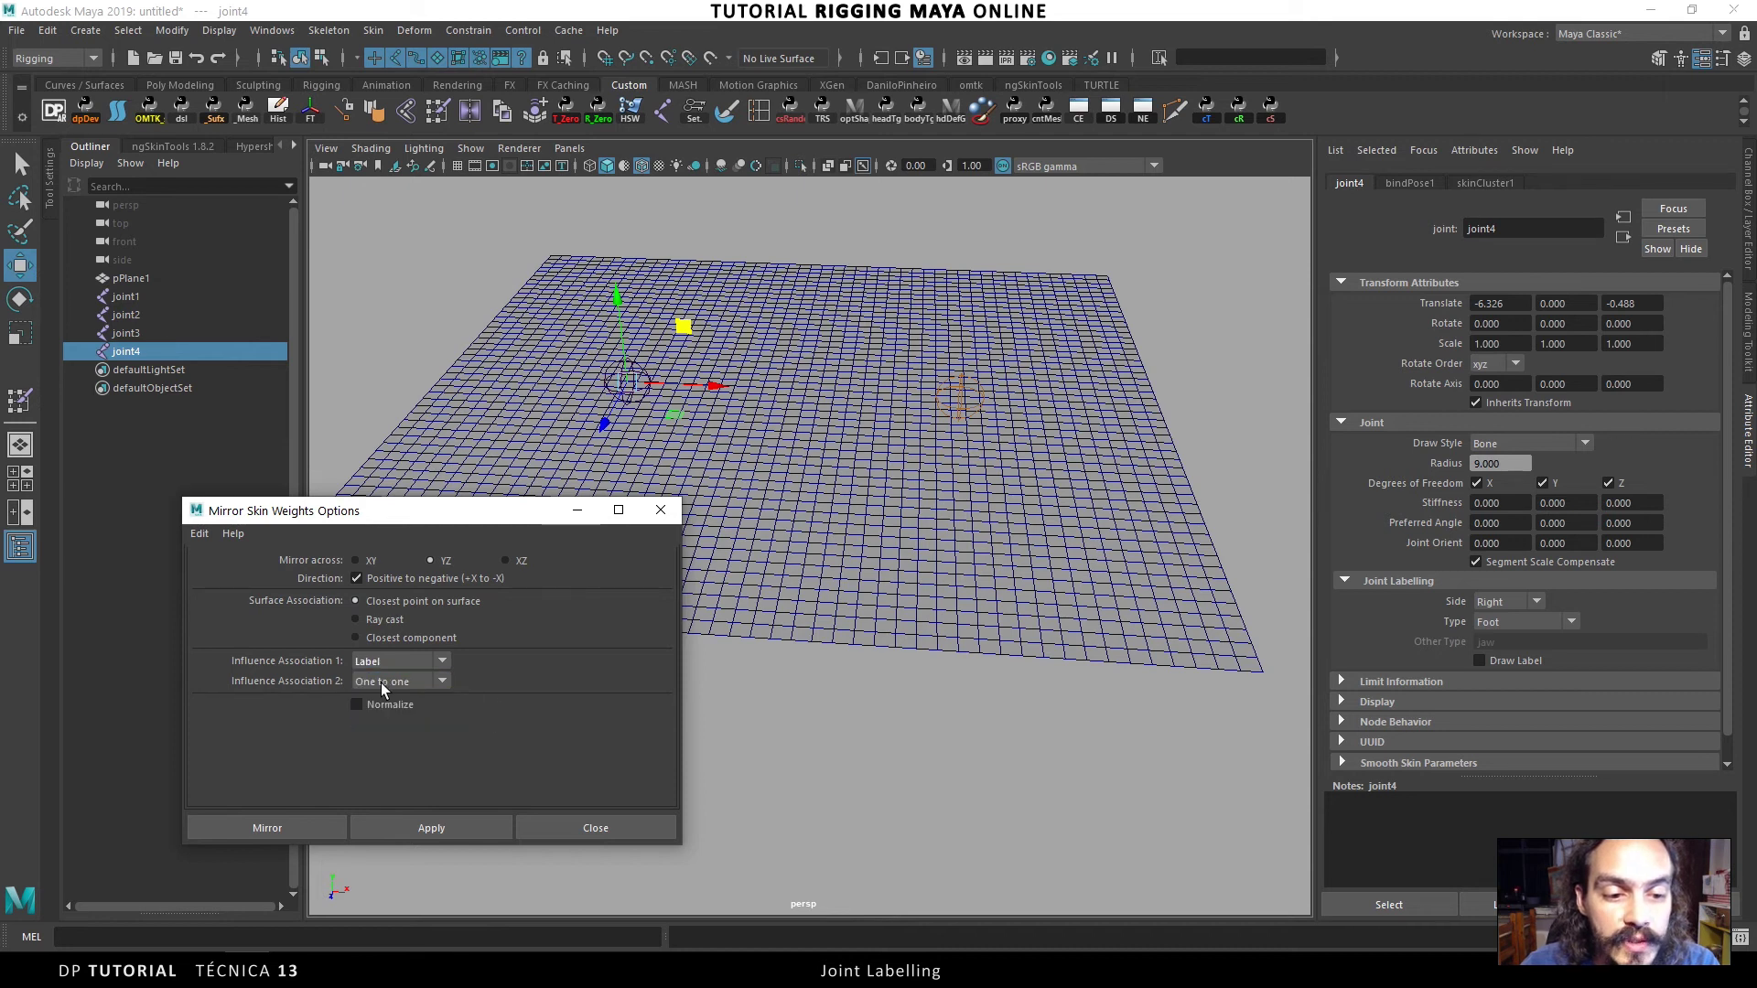